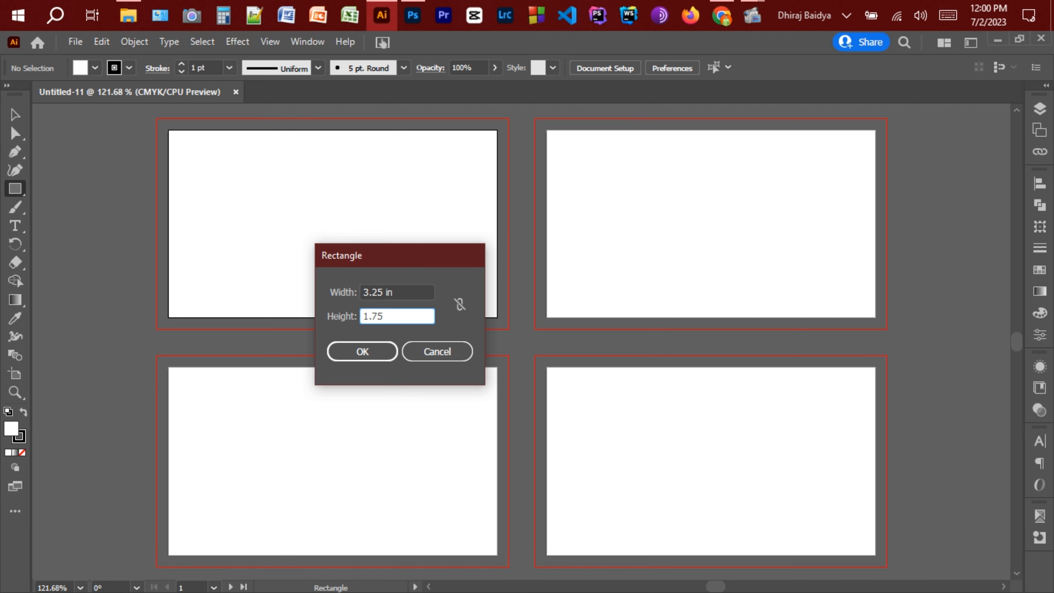
Create a rectangle 3.25 in wide and 1.75 in high and centre it both ways on the first artboard.
key(Return)
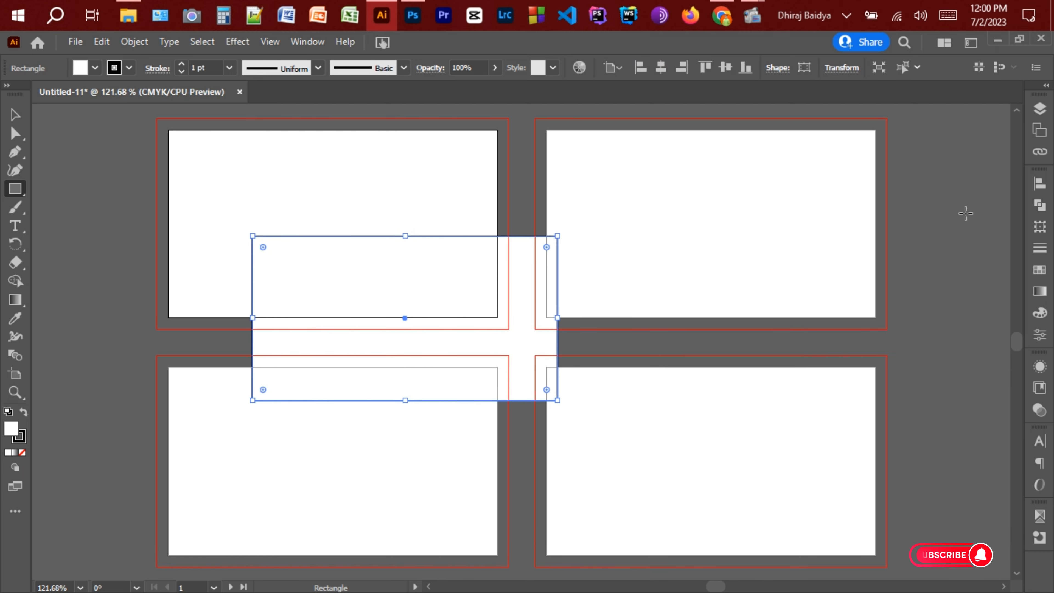
click(1040, 183)
click(982, 217)
click(880, 217)
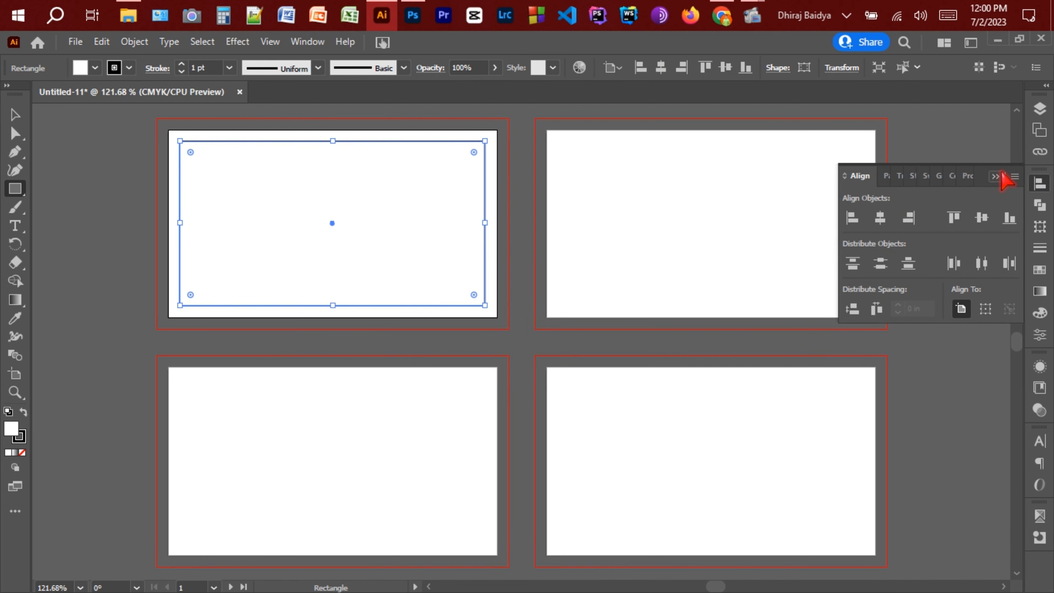
click(996, 176)
Copy the rectangle, paste it in front and move the copy to the same place on the upper-right artboard.
click(15, 114)
key(ctrl+c)
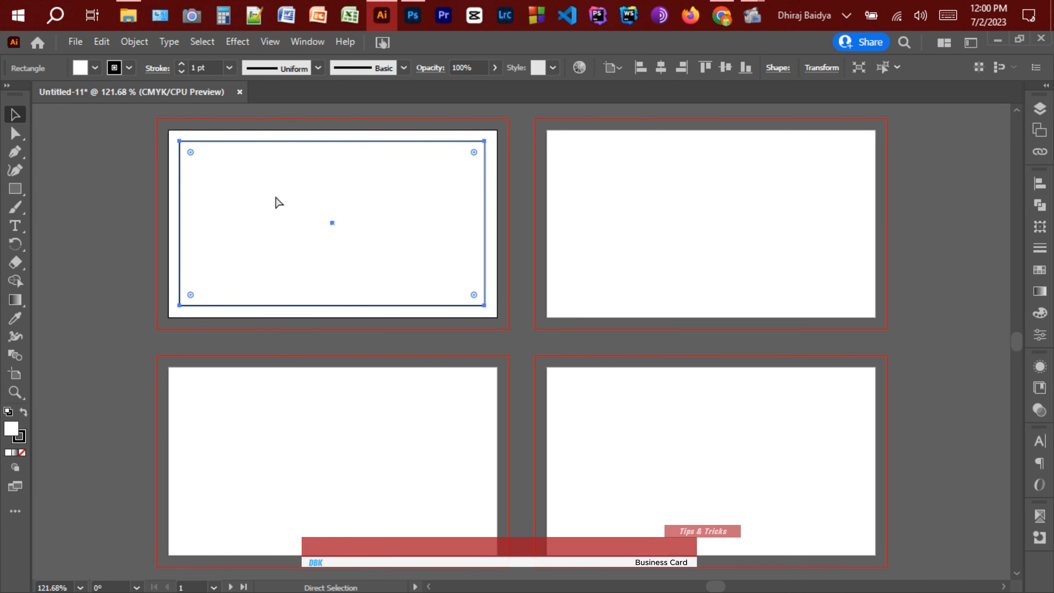
key(ctrl+f)
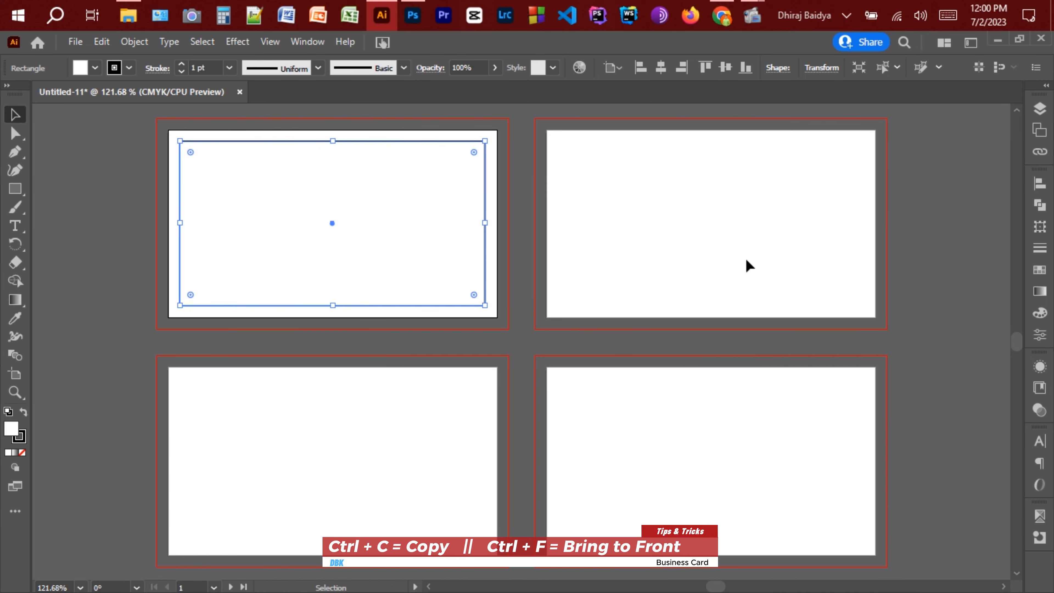
drag(295, 211, 672, 217)
Duplicate both margin rectangles onto the two lower artboards, keeping the same inset from the edges.
shift+click(377, 236)
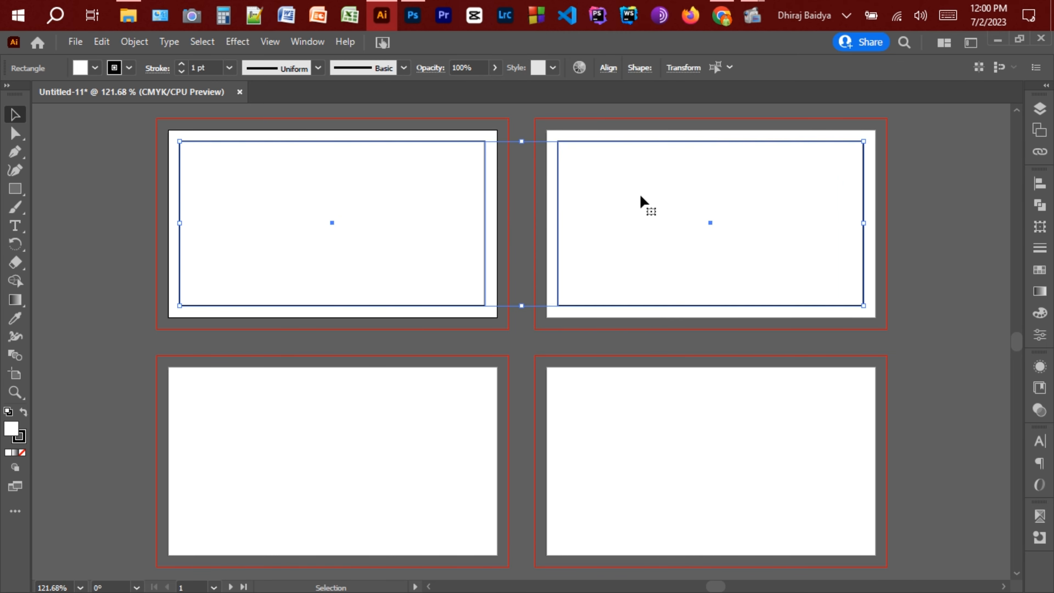
key(ctrl+c)
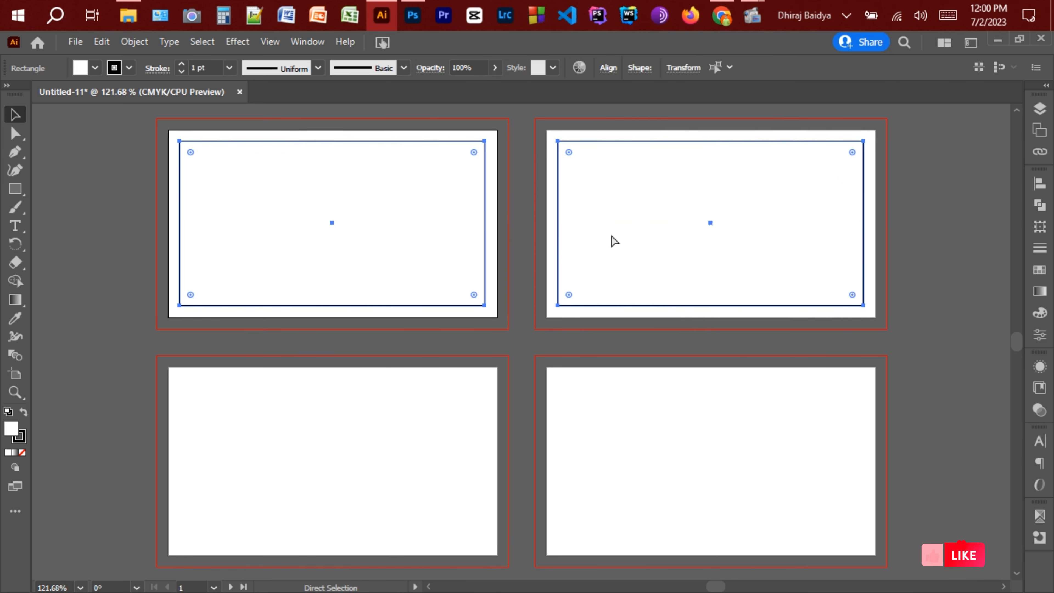
key(ctrl+f)
drag(603, 175, 597, 414)
Convert the margin rectangles on all four artboards into guides.
shift+click(602, 241)
shift+click(426, 226)
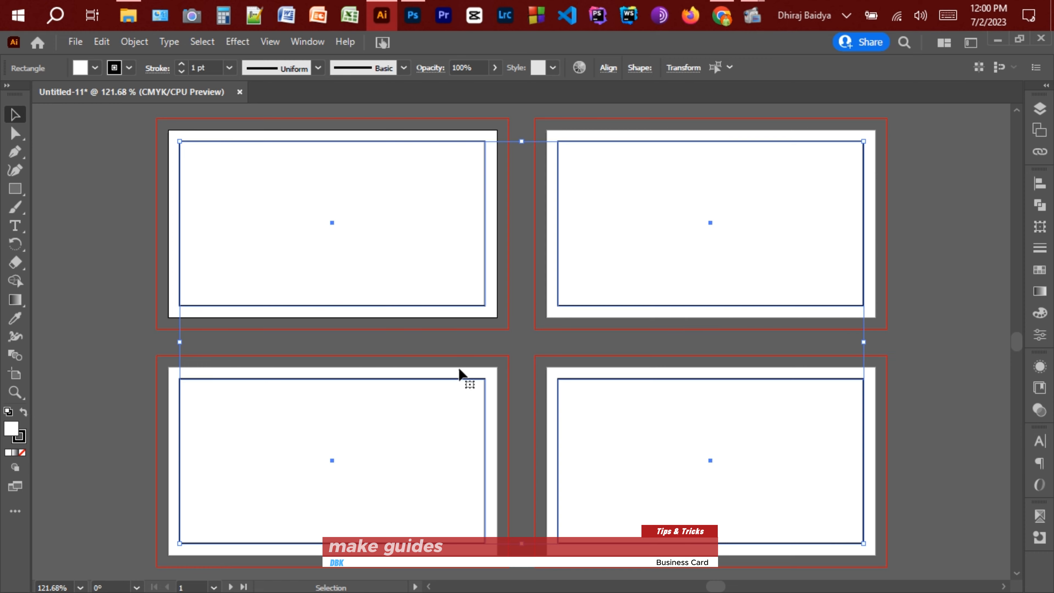
right_click(646, 216)
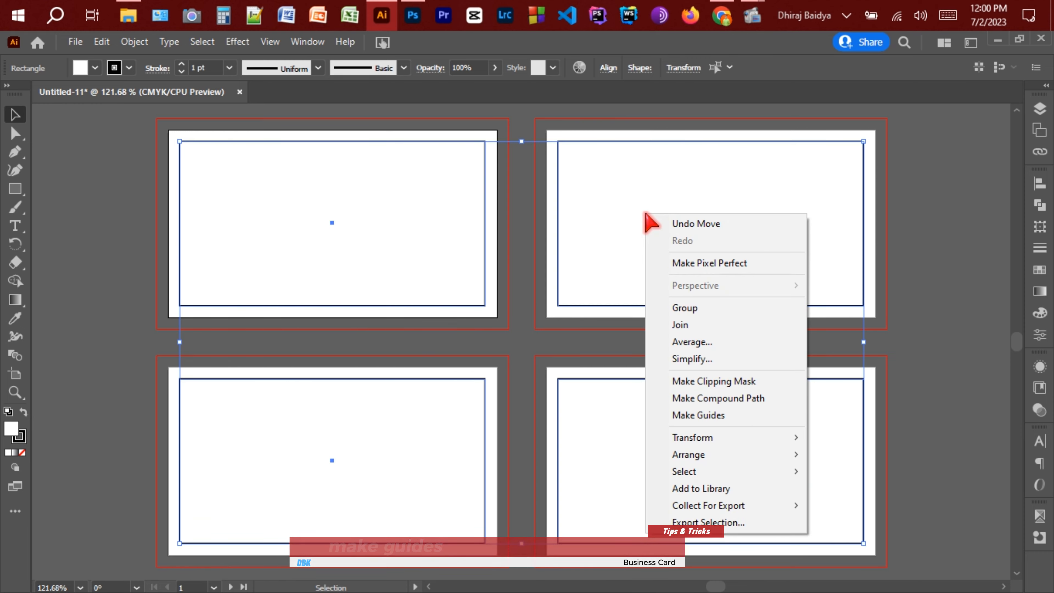
click(735, 416)
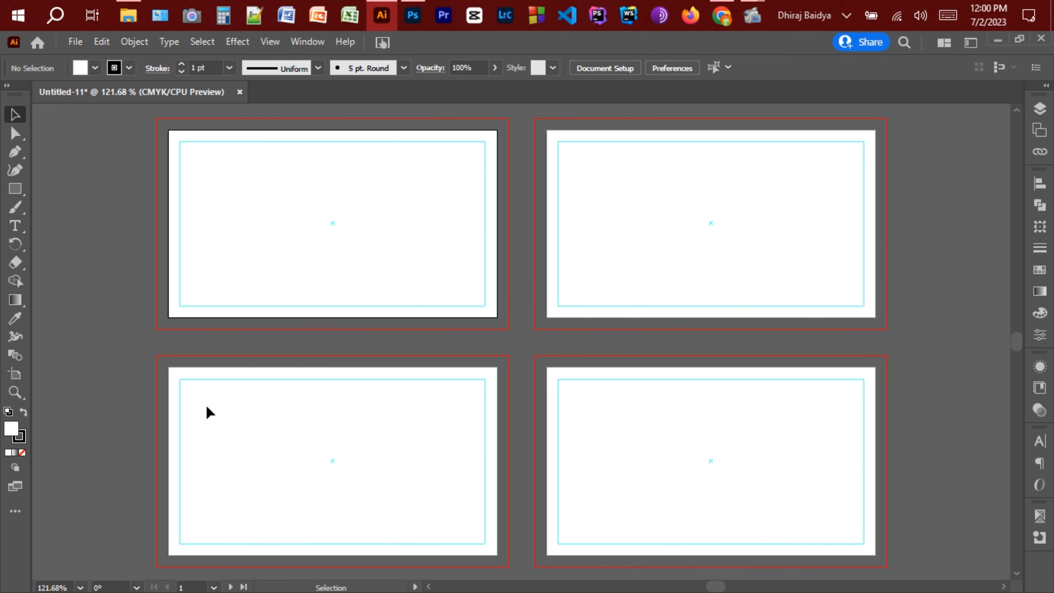
Draw a small square without a stroke near the first artboard's left margin guide and fill it with the light tan swatch.
click(22, 453)
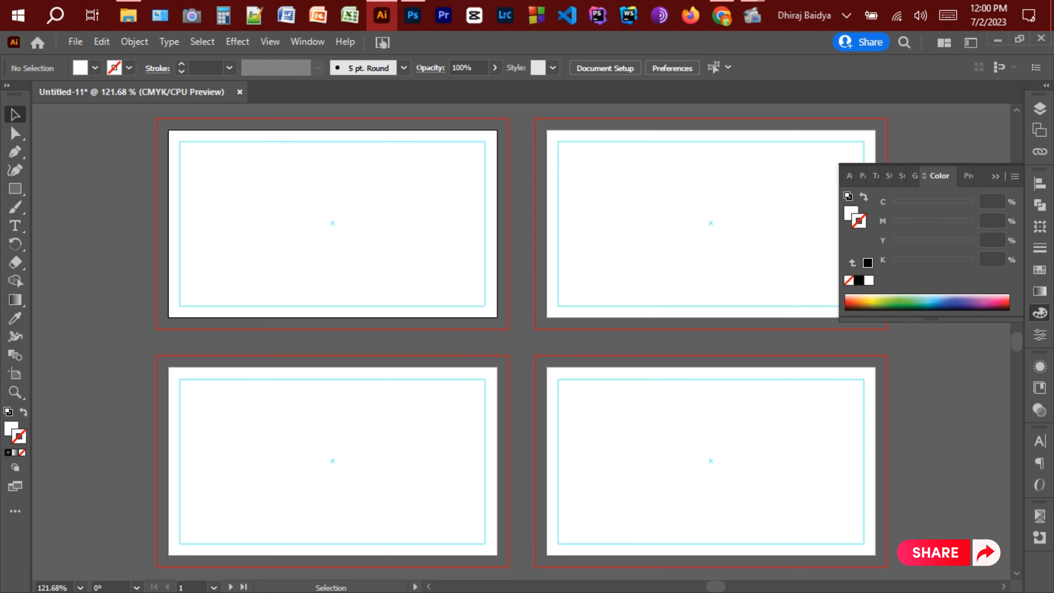
click(11, 427)
click(15, 189)
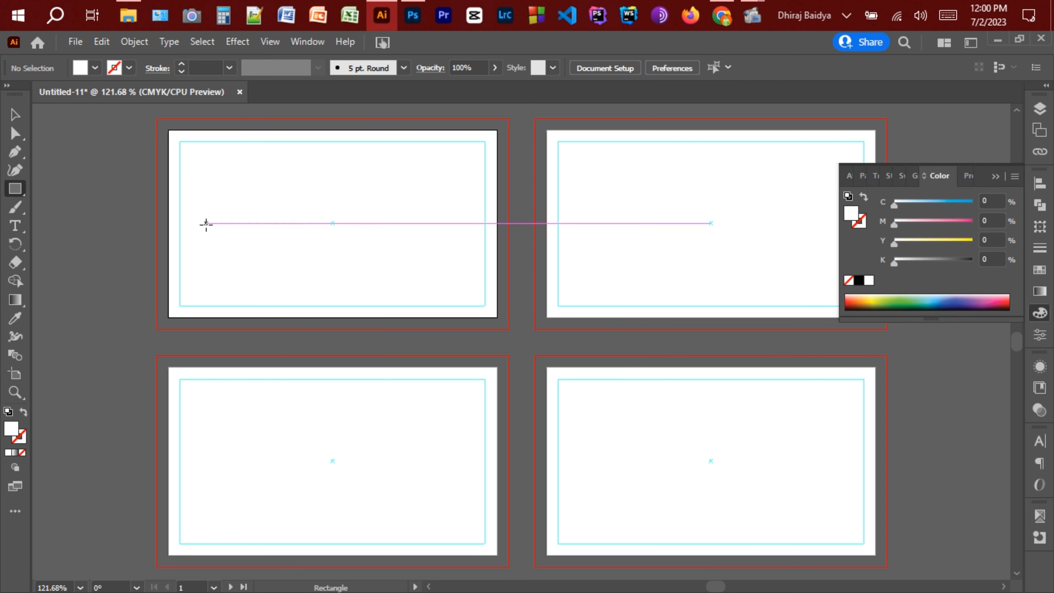
drag(206, 225, 220, 239)
click(1043, 272)
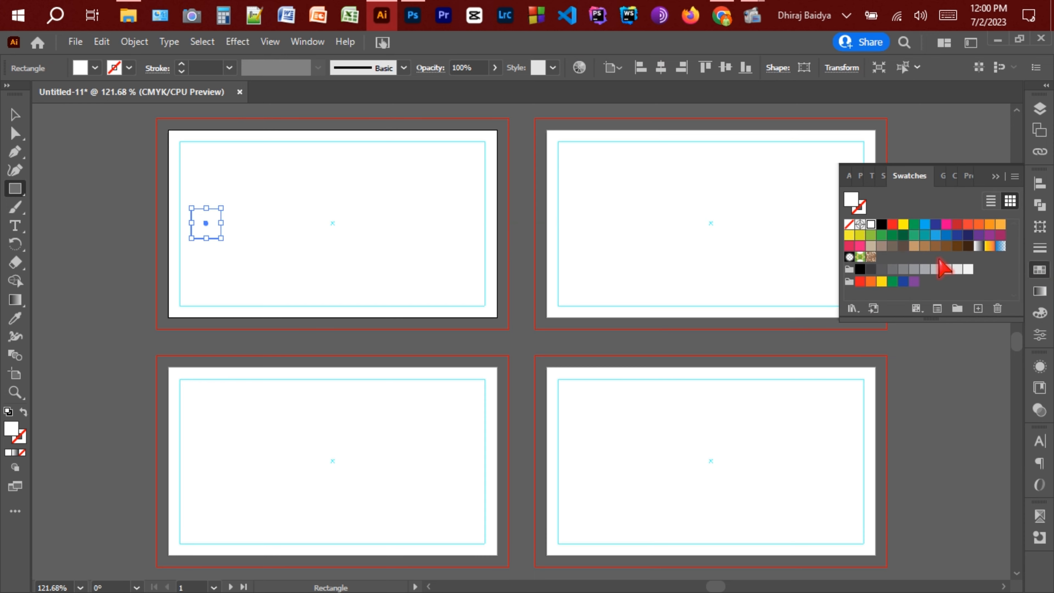
click(913, 247)
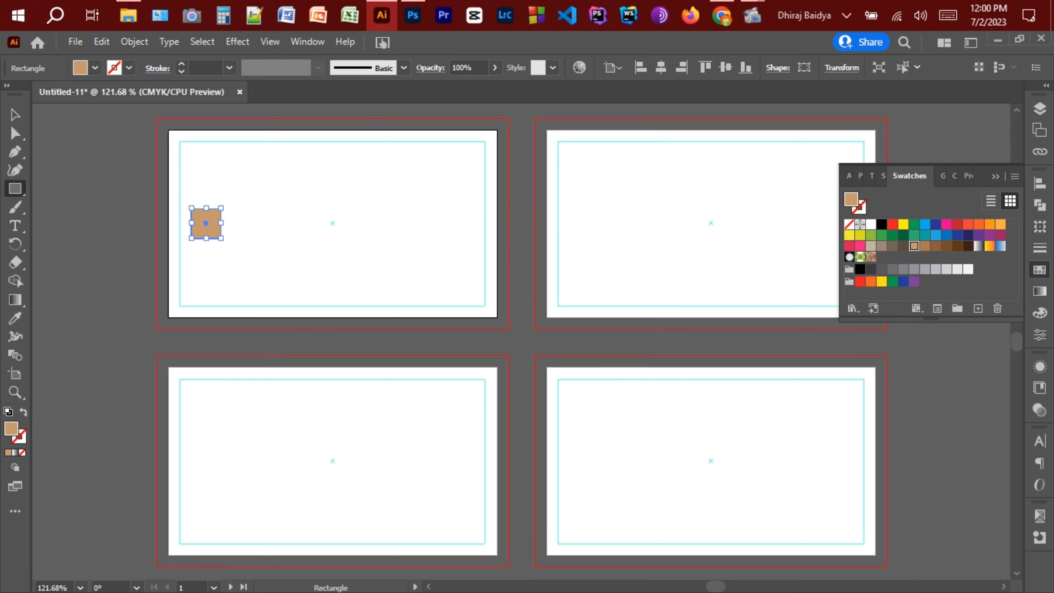
Draw a diagonal line through the tan square from beyond its upper-left corner to beyond its lower-right corner.
click(15, 190)
click(59, 262)
drag(182, 199, 239, 257)
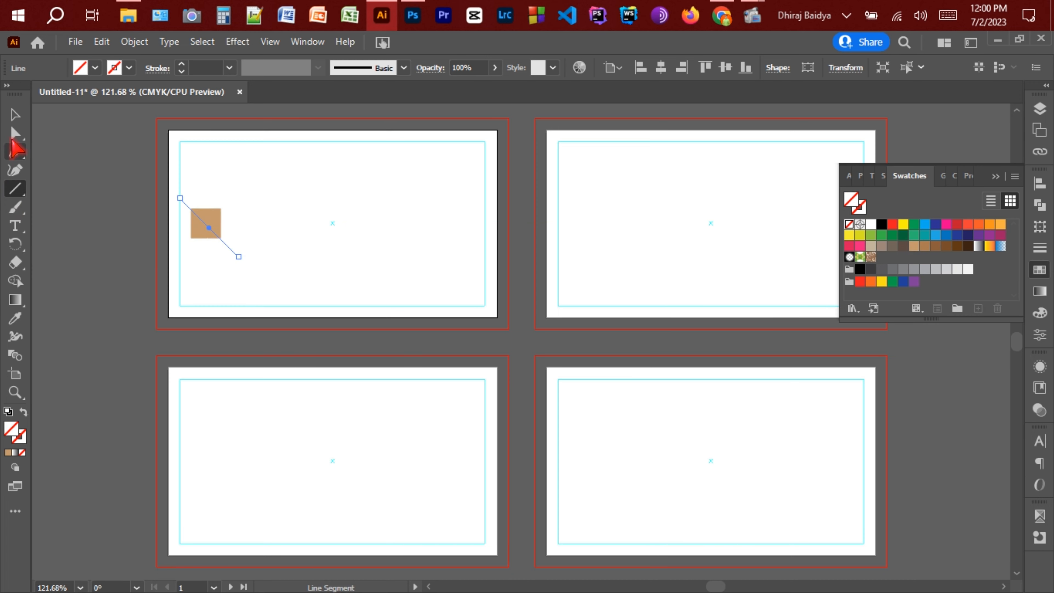
Split the square along the diagonal line with the Pathfinder Divide operation.
click(13, 115)
drag(168, 161, 272, 287)
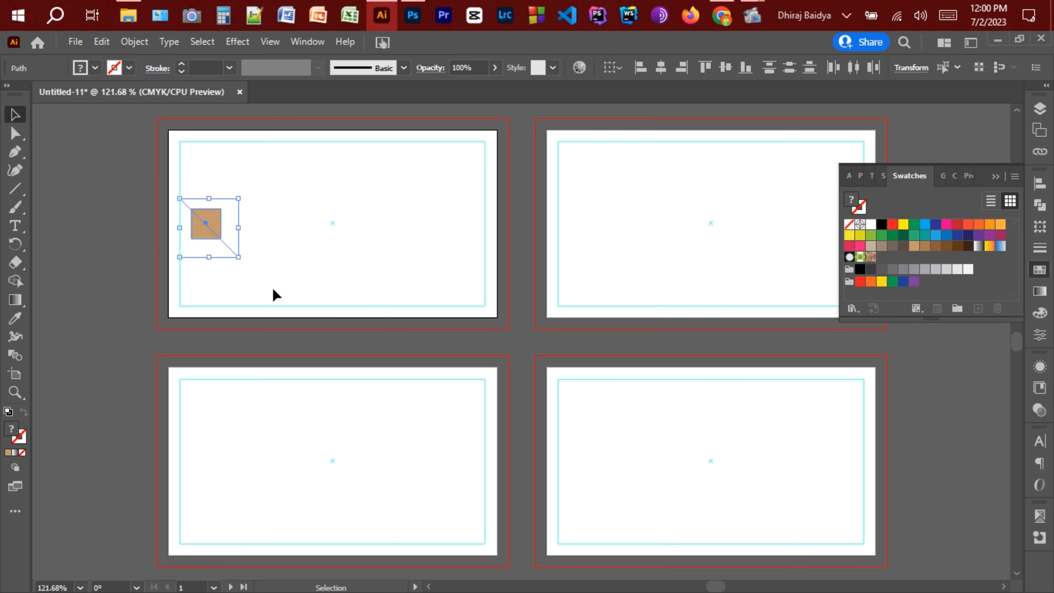
click(1040, 204)
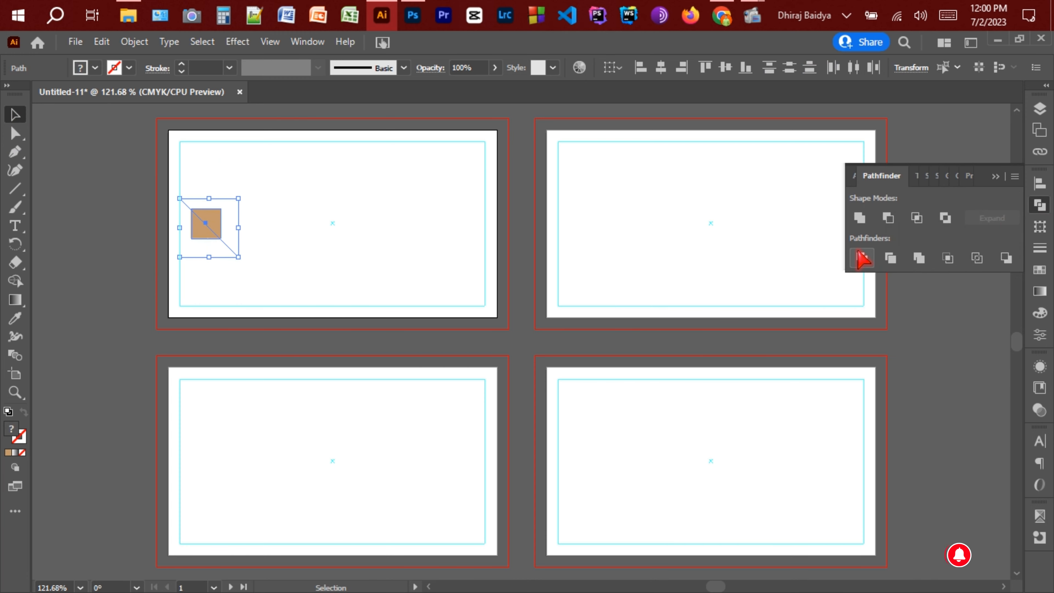
click(870, 255)
click(994, 182)
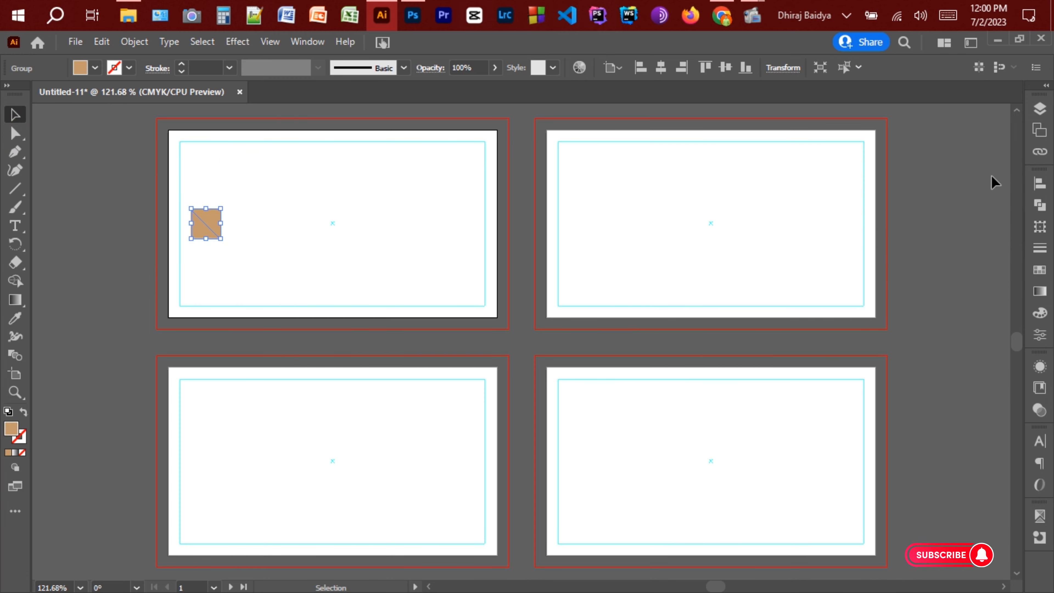
Fill only the upper-right triangle of the divided square with the next darker brown swatch.
click(16, 135)
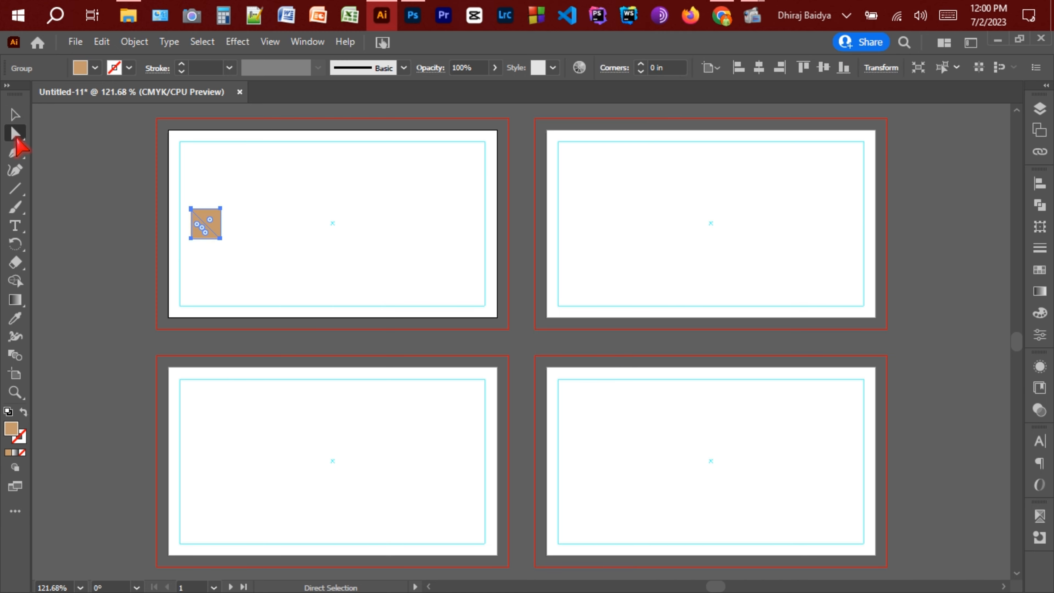
click(233, 226)
click(218, 226)
click(1038, 271)
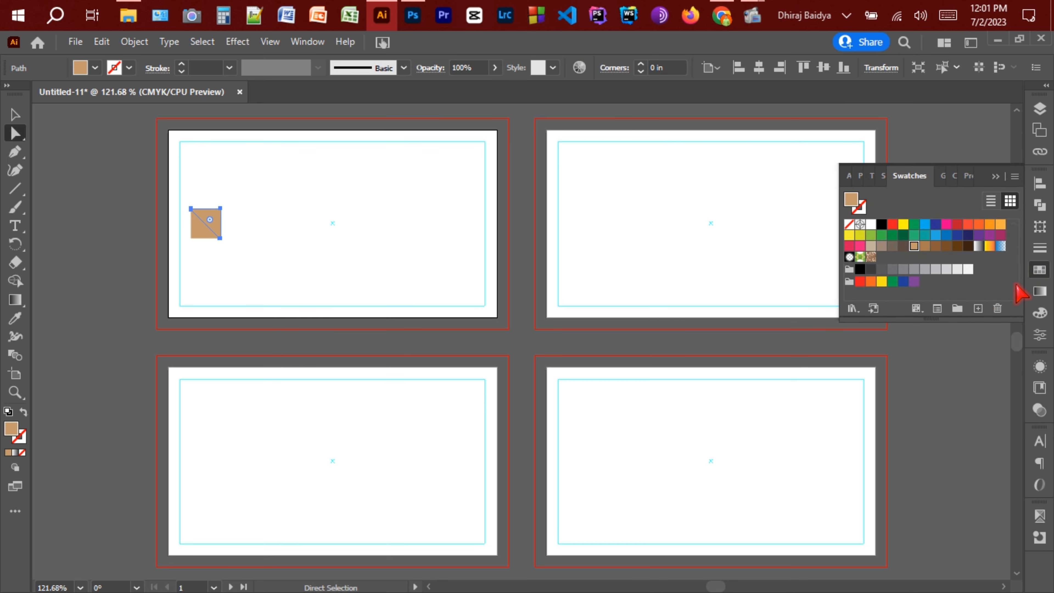
click(926, 246)
click(995, 177)
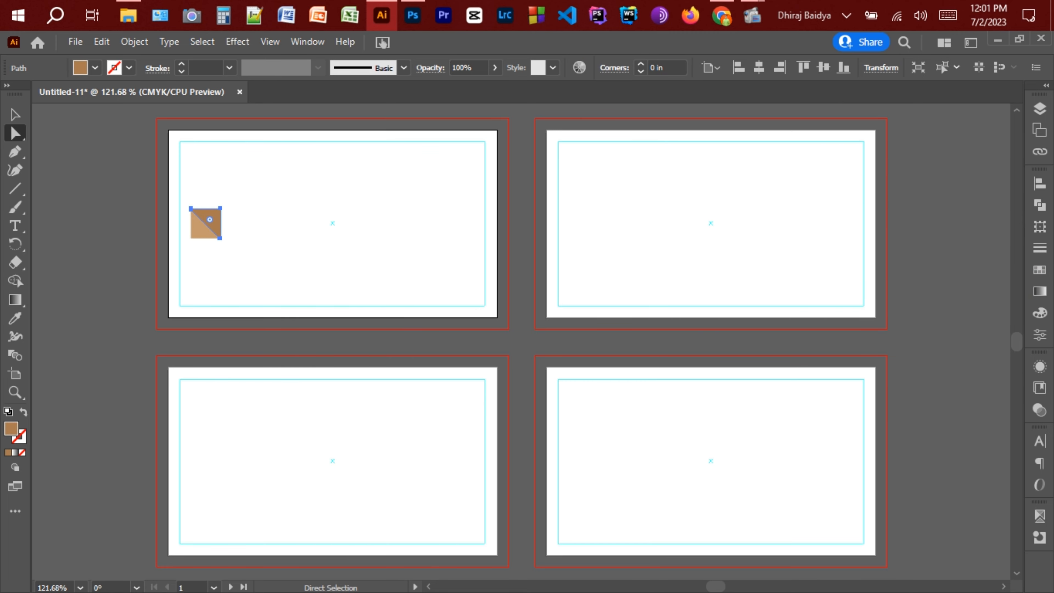
click(14, 115)
click(228, 250)
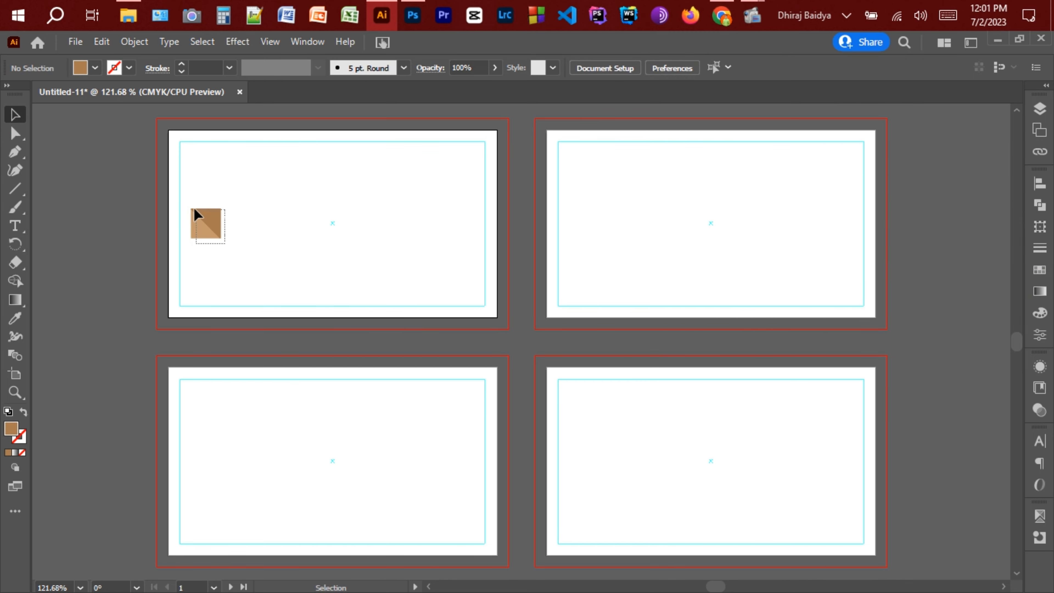
Duplicate the two-tone square directly below itself and reflect the lower tile across the vertical axis.
drag(205, 228, 188, 213)
right_click(188, 213)
mouse_move(251, 388)
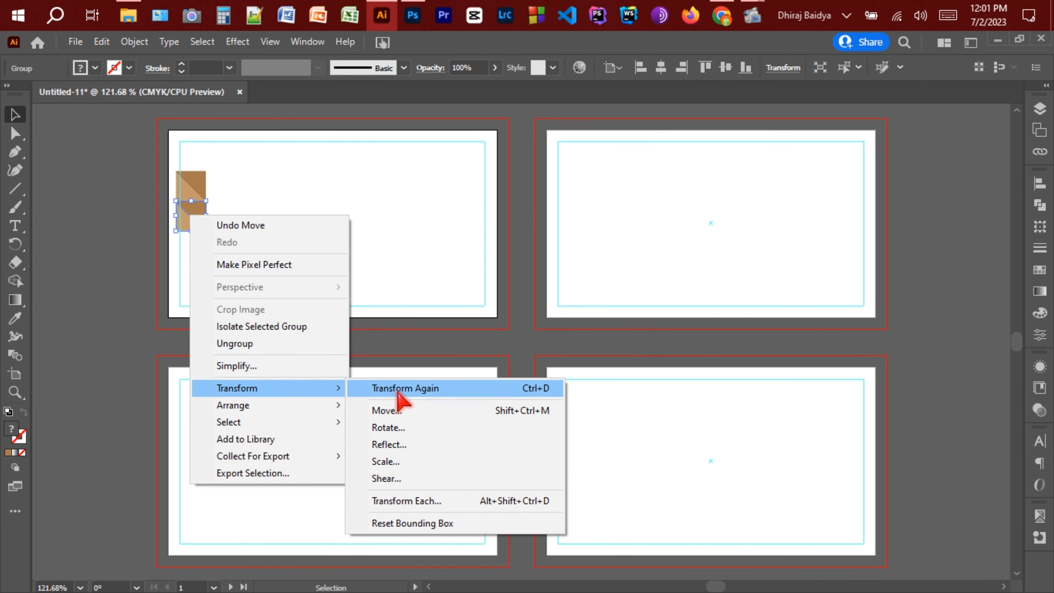
click(426, 445)
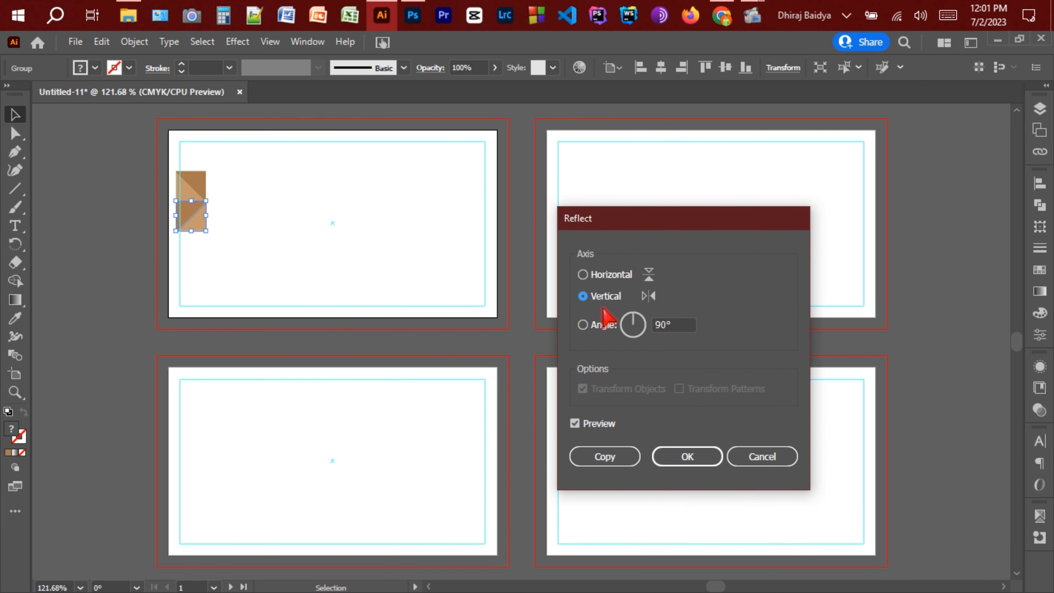
click(685, 456)
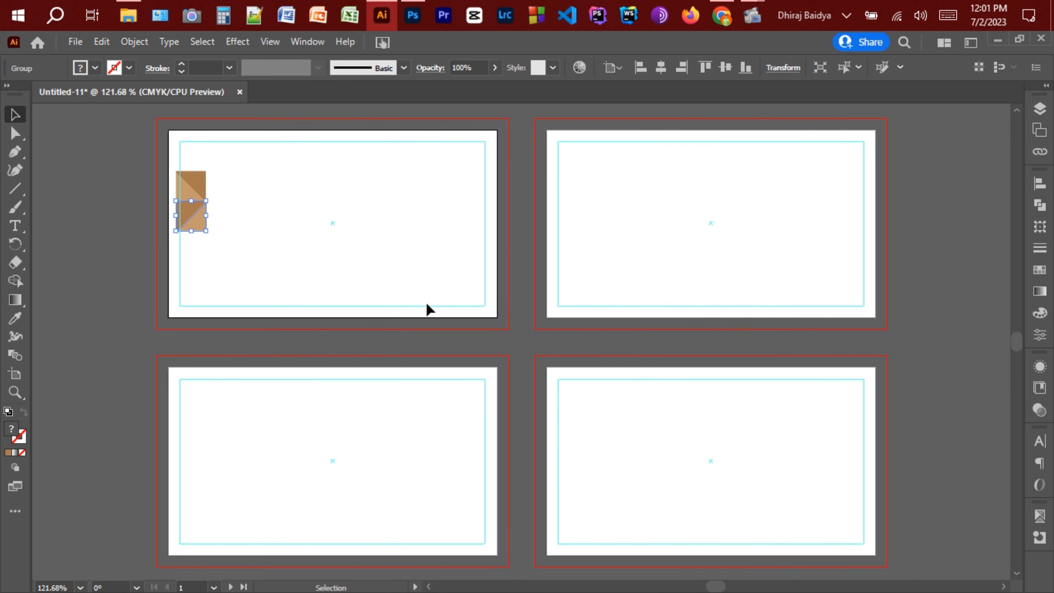
Duplicate the tile pair downward, edge to edge, until the column has eight tiles.
drag(226, 245, 196, 255)
key(a)
drag(235, 293, 198, 324)
Duplicate the eight-tile column directly to its right and reflect the copy across the horizontal axis.
drag(235, 412, 176, 186)
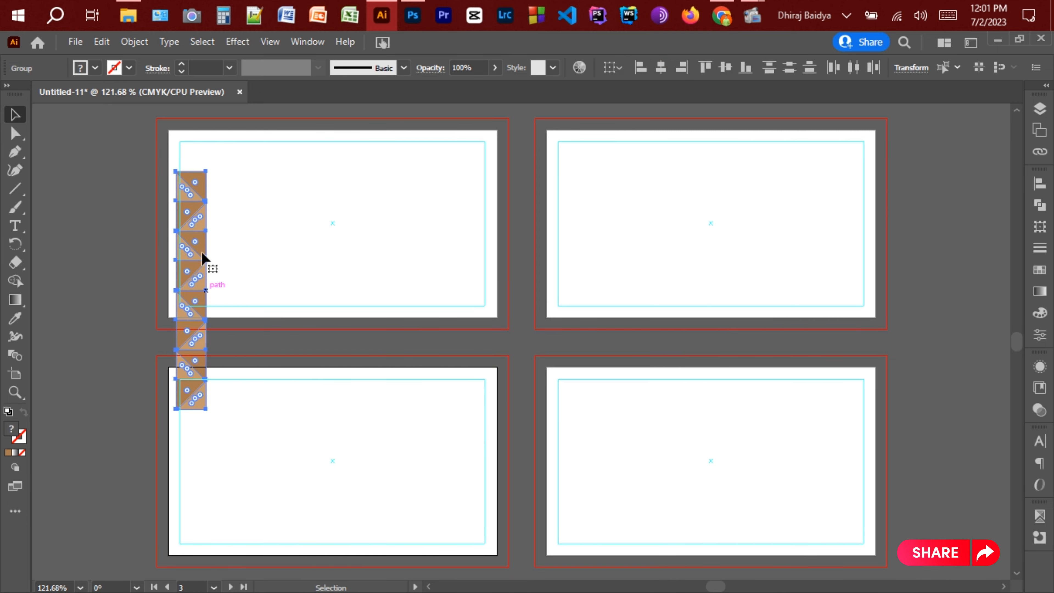
drag(198, 234, 224, 239)
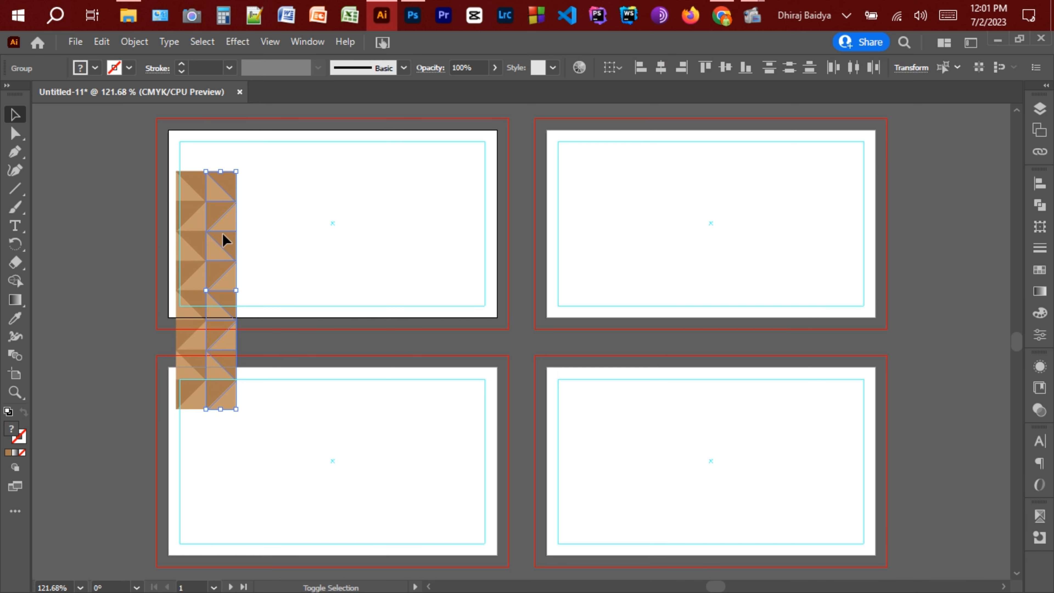
right_click(226, 238)
mouse_move(260, 411)
mouse_move(266, 392)
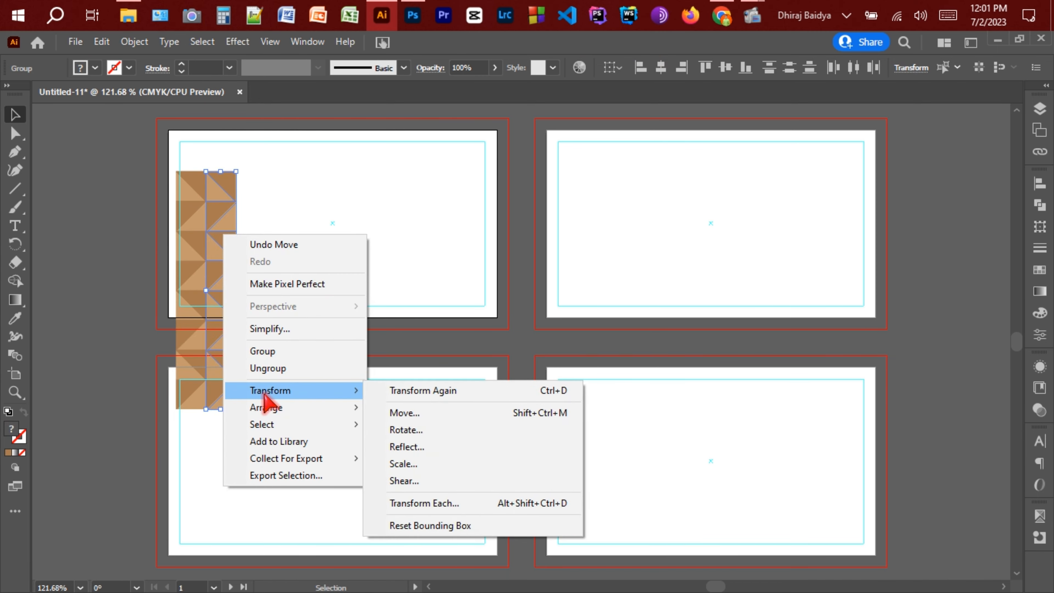
click(420, 446)
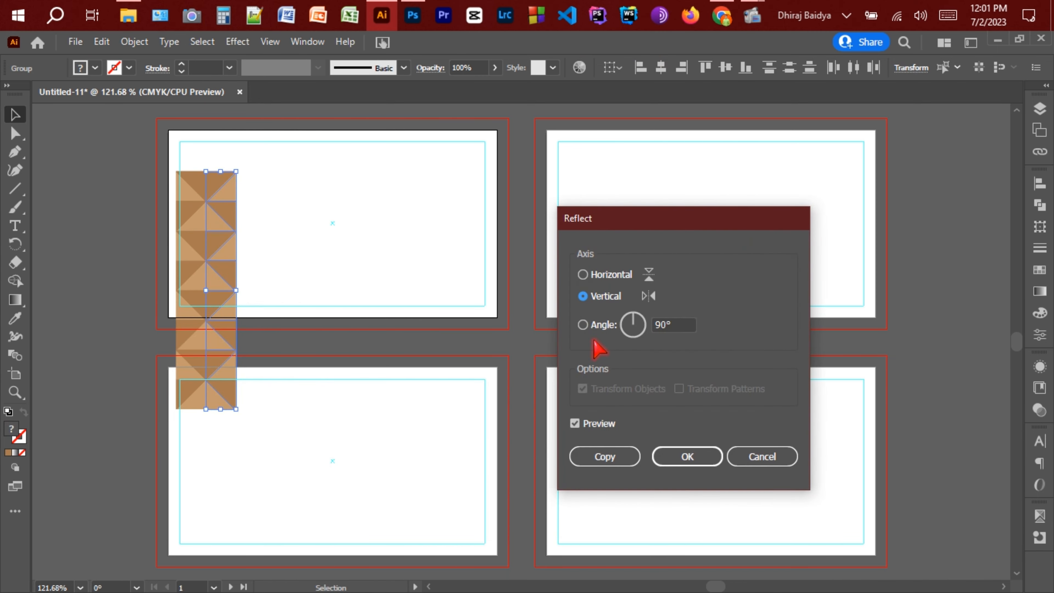
click(603, 275)
click(685, 455)
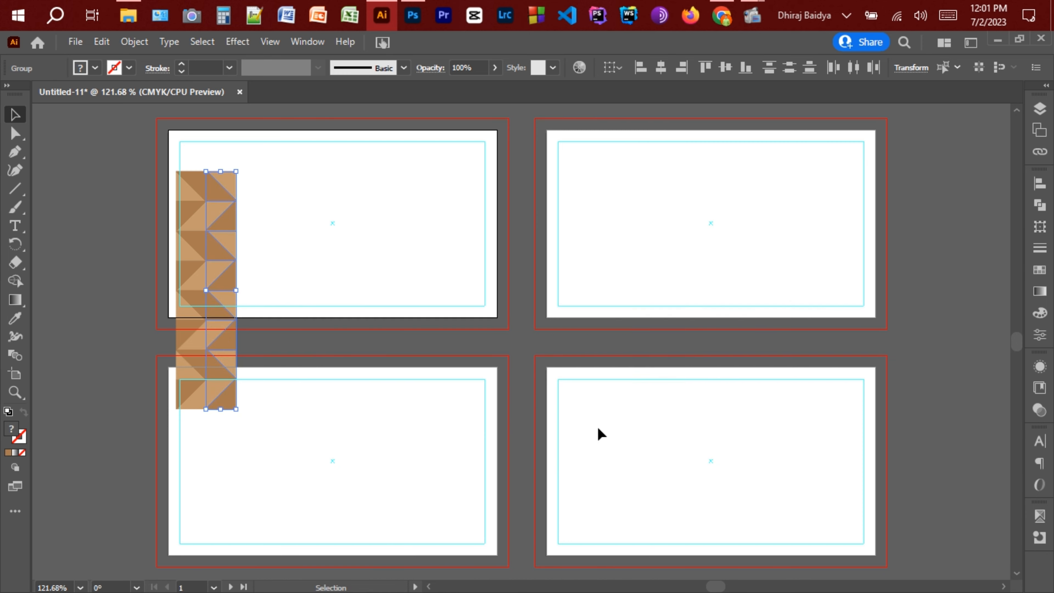
Reflect the second tile column across the vertical axis as well.
right_click(220, 272)
mouse_move(271, 425)
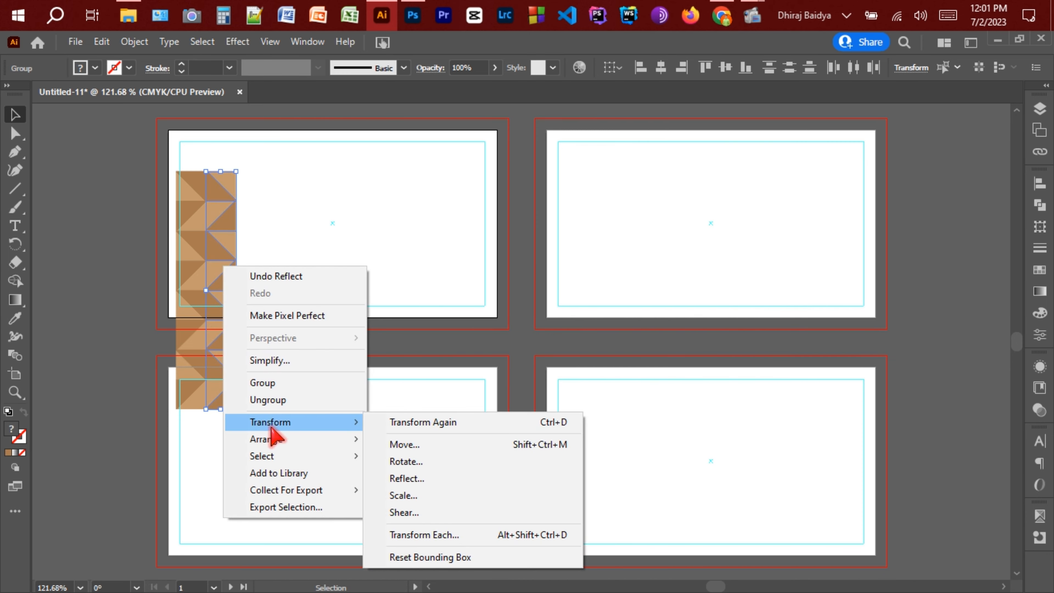
click(420, 478)
click(610, 296)
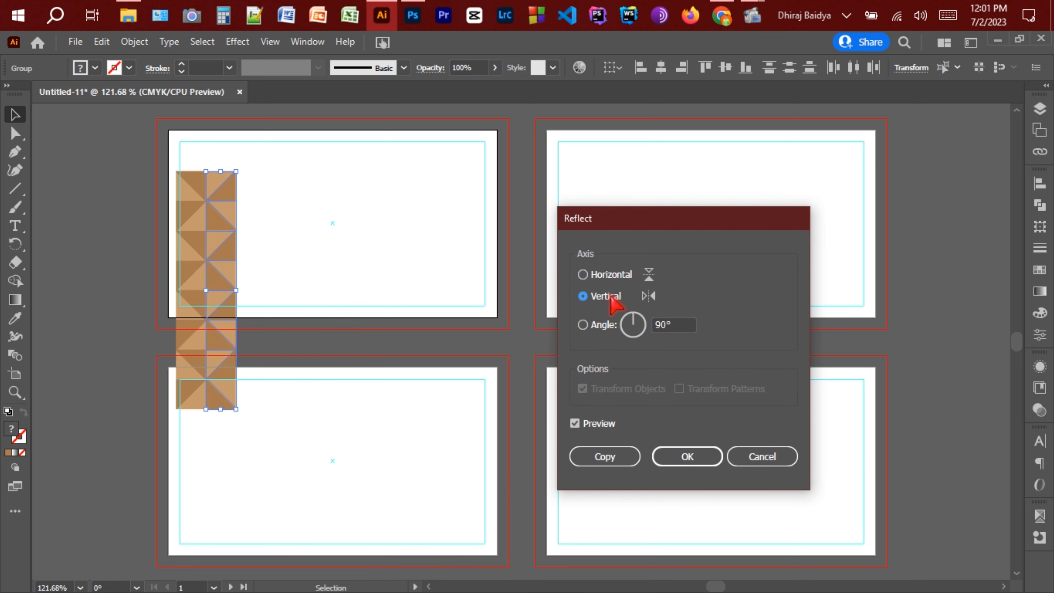
click(687, 457)
Duplicate the tile columns side by side to the right until the pattern is twelve columns wide.
click(285, 422)
drag(283, 417, 260, 228)
click(328, 420)
drag(329, 423, 147, 155)
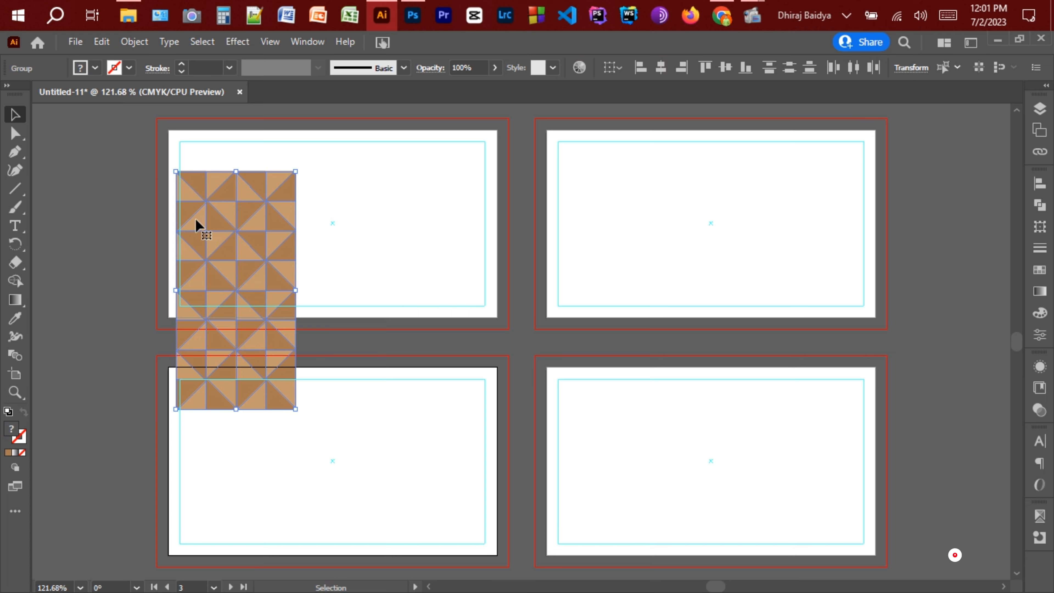
drag(198, 224, 430, 251)
Group all the tiles of the triangle pattern into one object.
drag(580, 416, 181, 178)
right_click(270, 226)
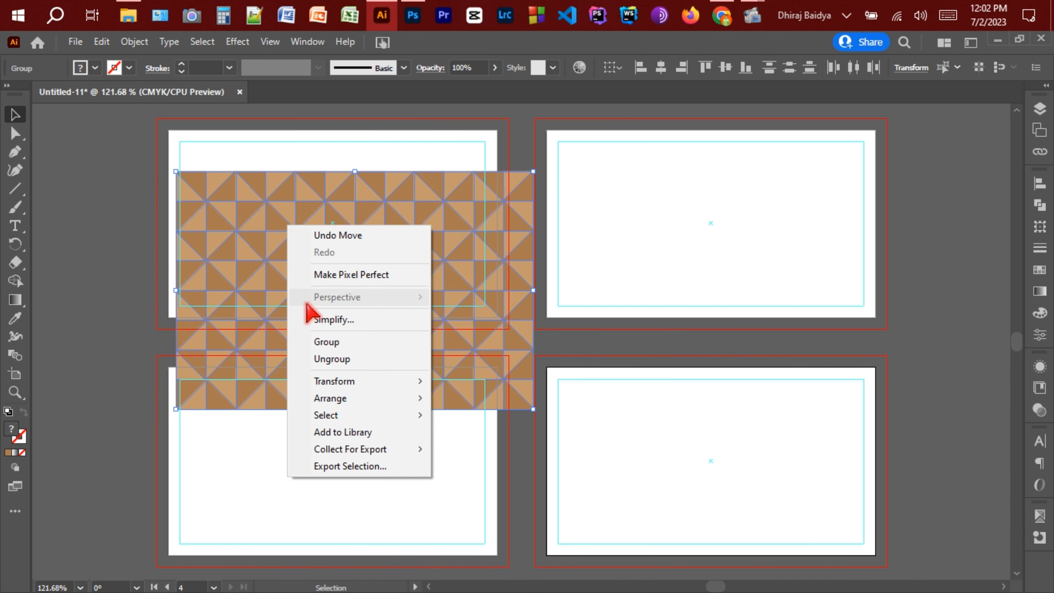
click(323, 342)
click(59, 202)
Create a 3.75 in by 2.25 in rectangle overlapping the triangle pattern.
click(15, 189)
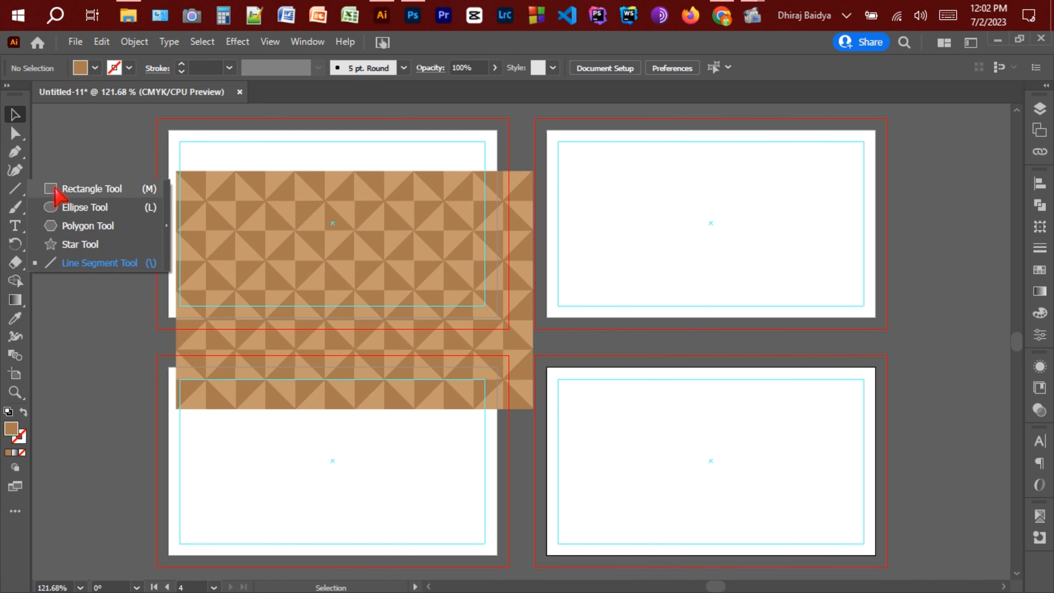
click(55, 187)
click(93, 229)
text(3.)
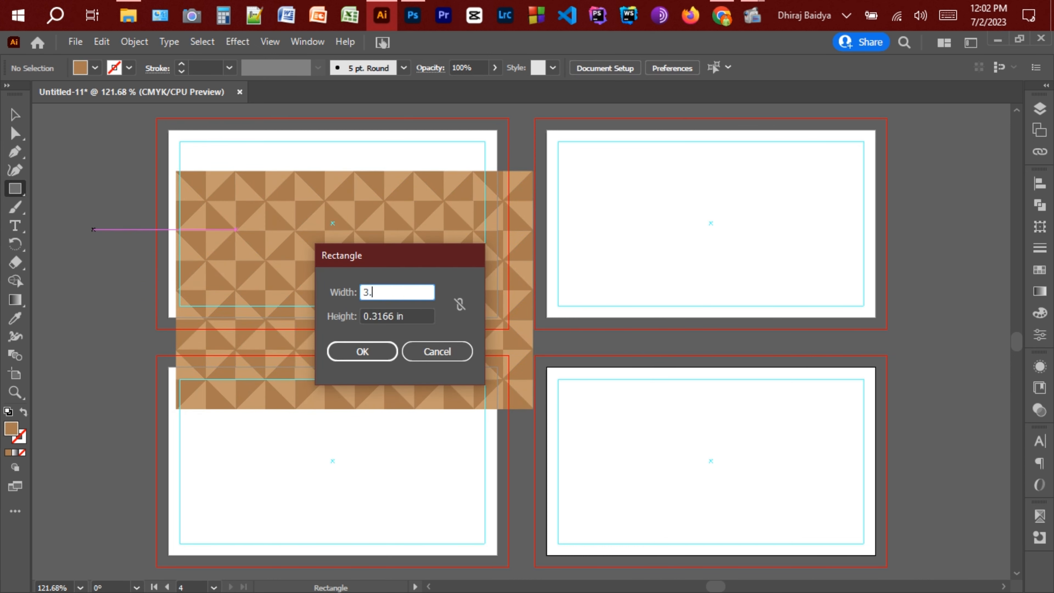
text(75)
key(Tab)
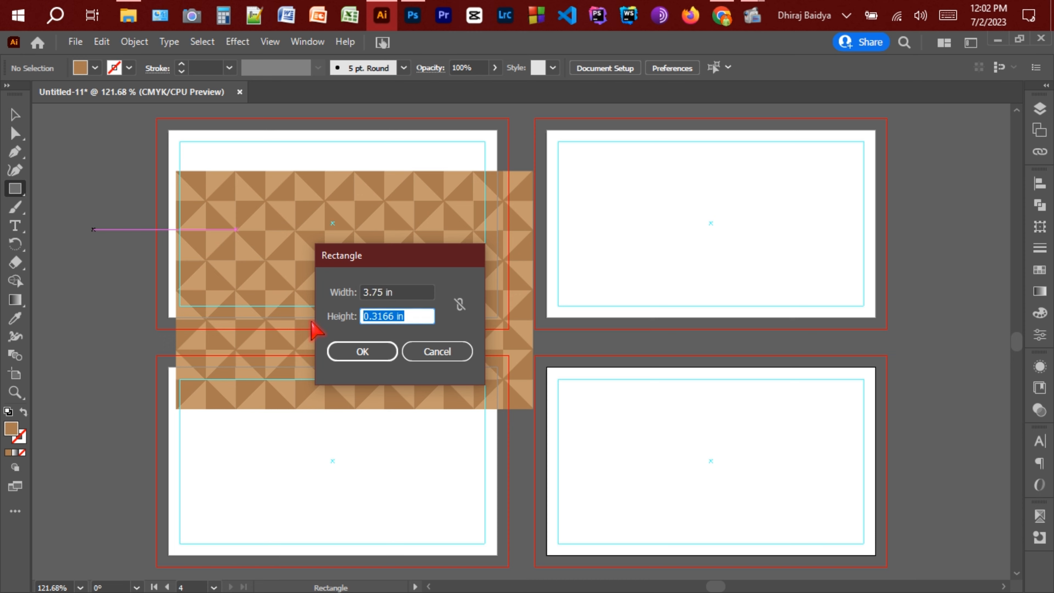
text(2.25)
key(Return)
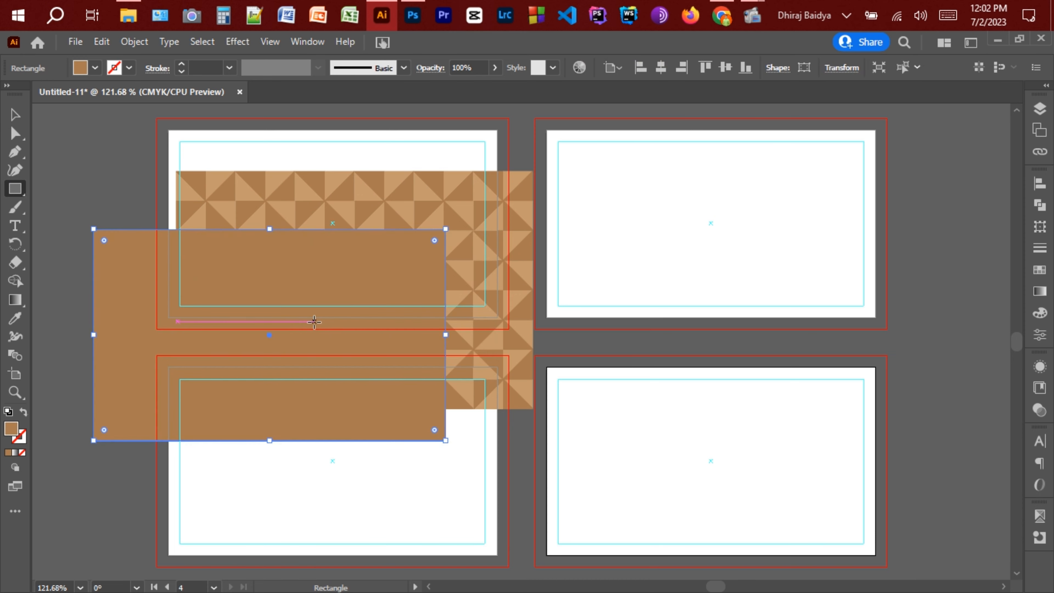
Align the rectangle and the triangle pattern on each other's centres, both vertically and horizontally.
click(15, 114)
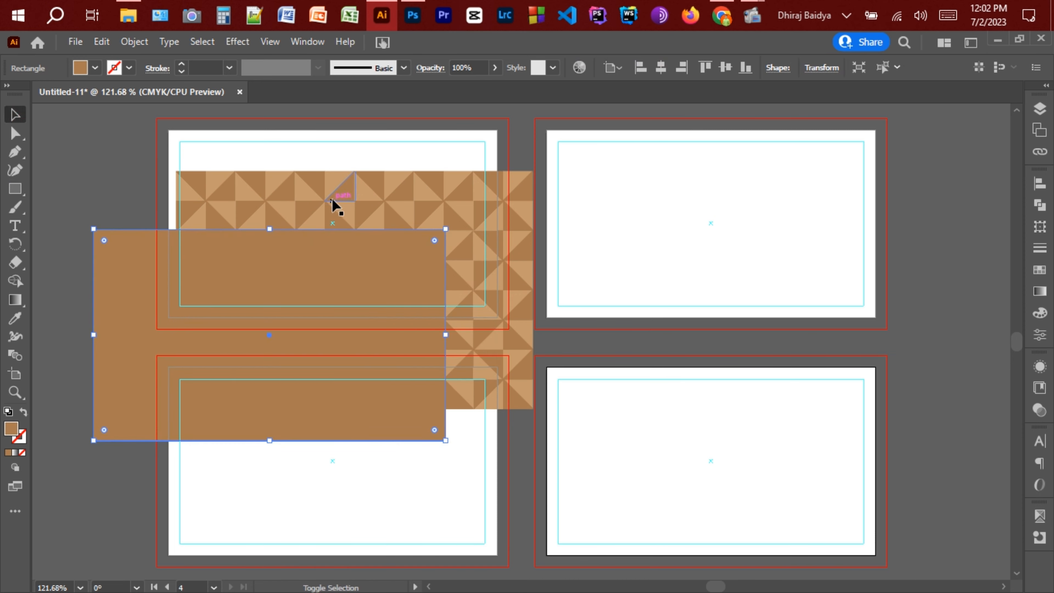
shift+click(343, 204)
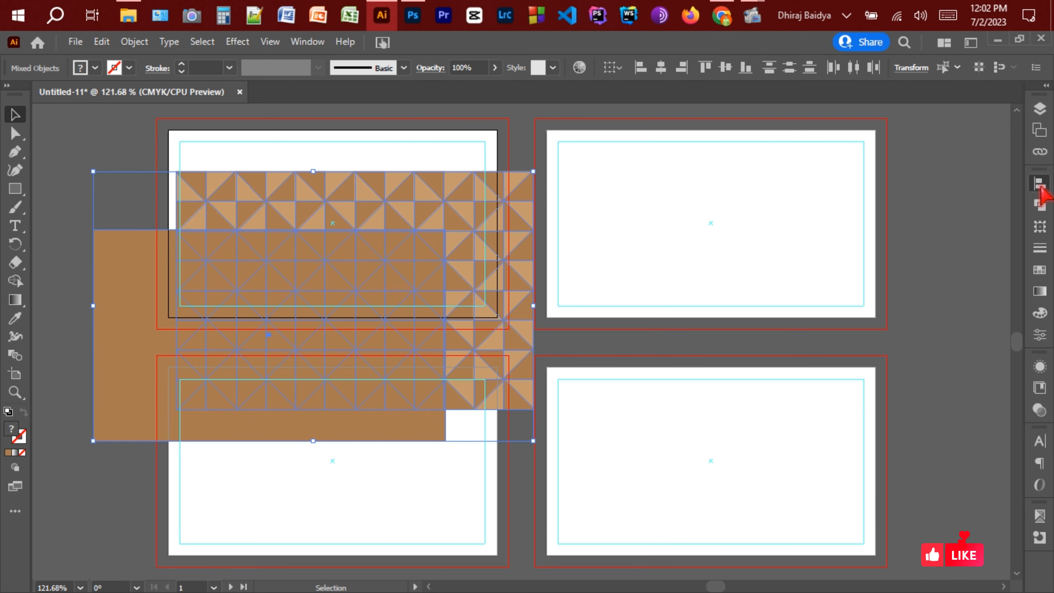
click(1039, 183)
click(982, 218)
click(881, 218)
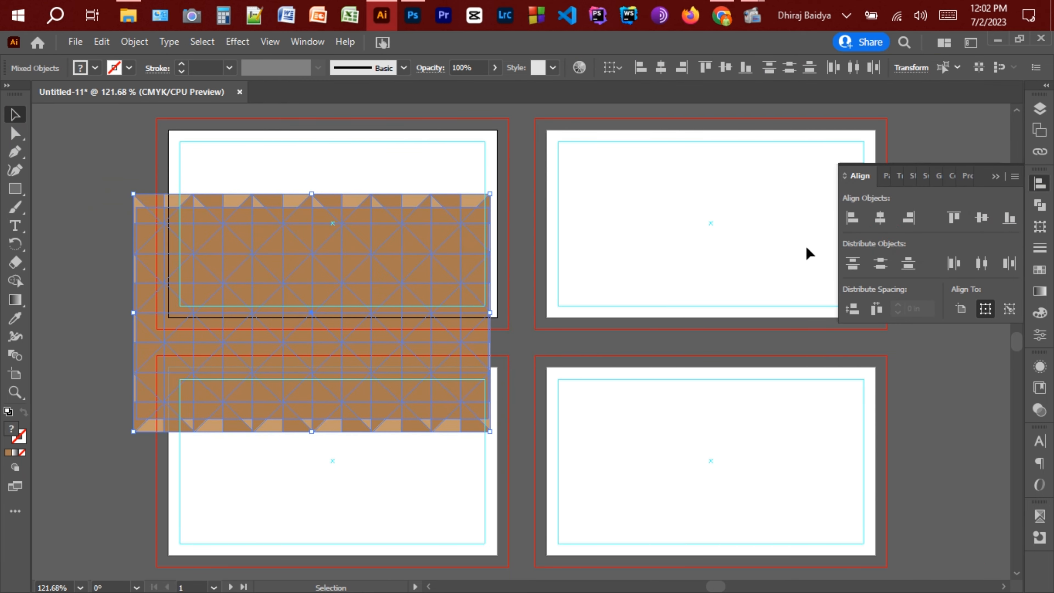
Clip the triangle pattern to the rectangle with a clipping mask and move it over the top-left artboard to fill its bleed area.
right_click(300, 289)
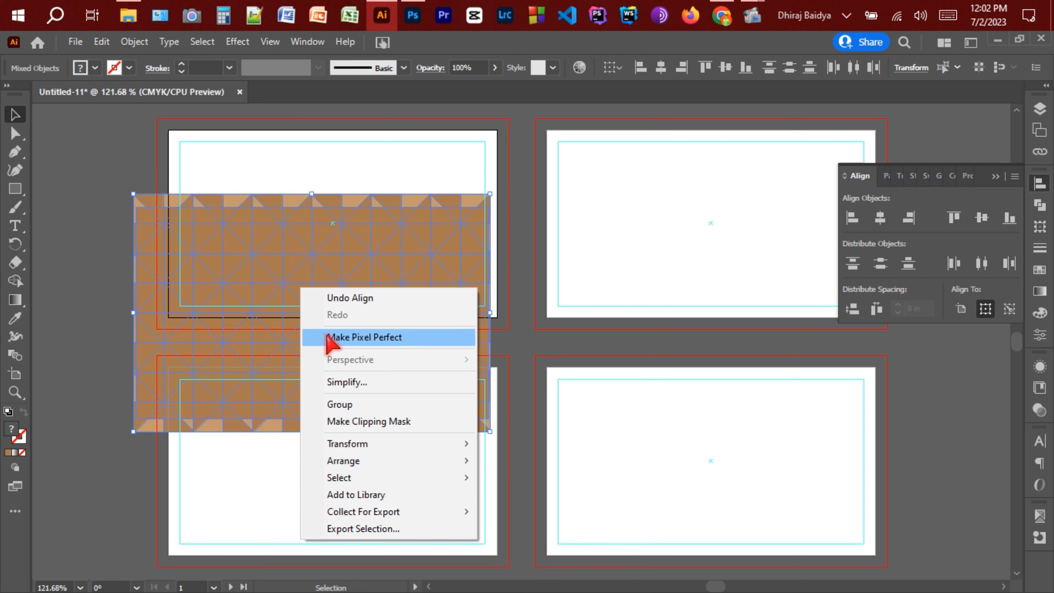
click(351, 423)
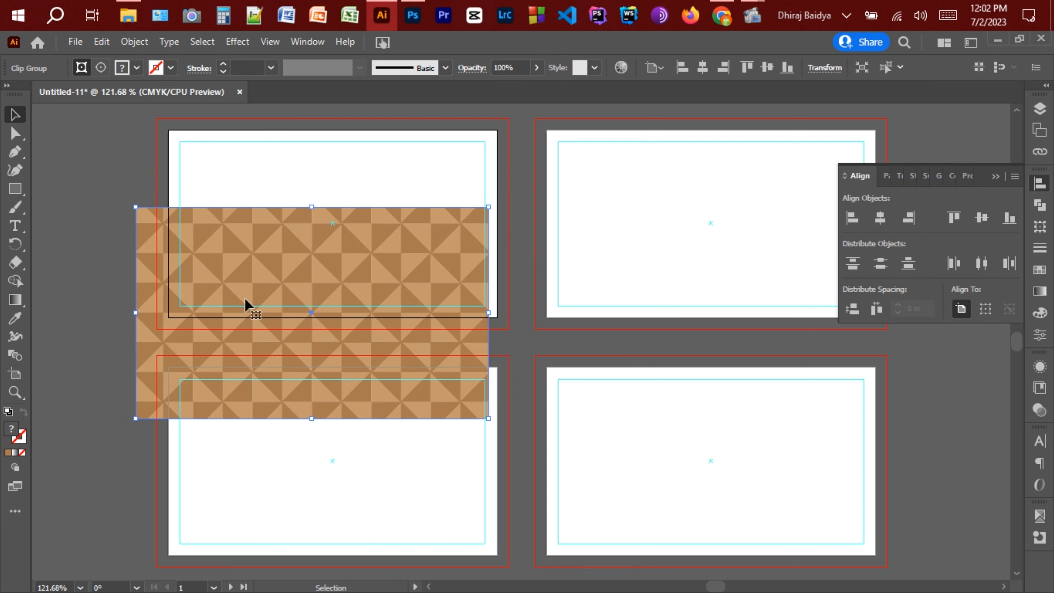
drag(245, 301, 267, 104)
click(111, 226)
Create another 3.75 in by 2.25 in rectangle and centre it vertically and horizontally on the top-left artboard.
click(15, 188)
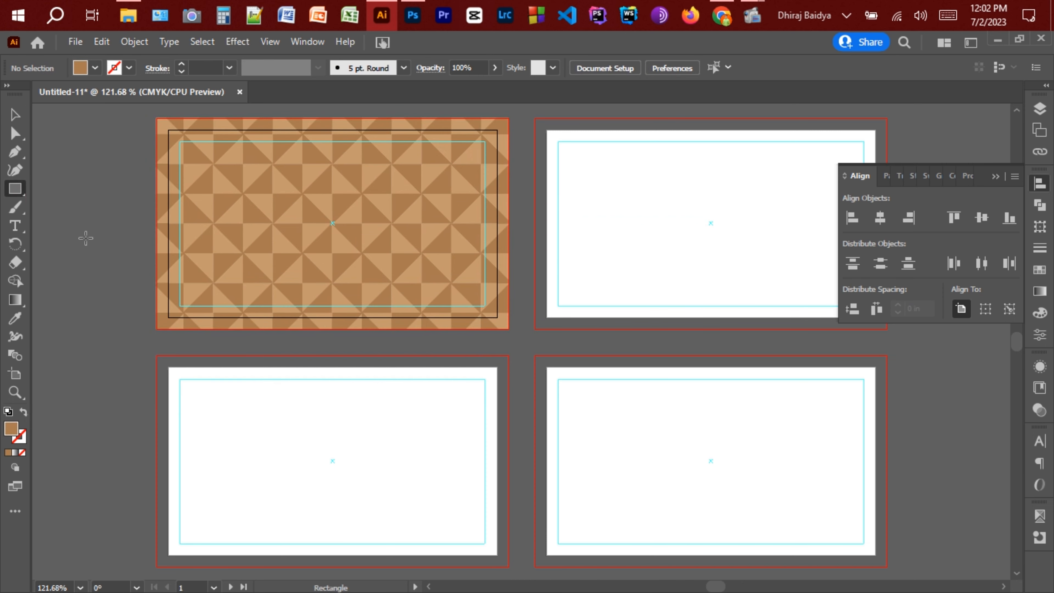
click(85, 238)
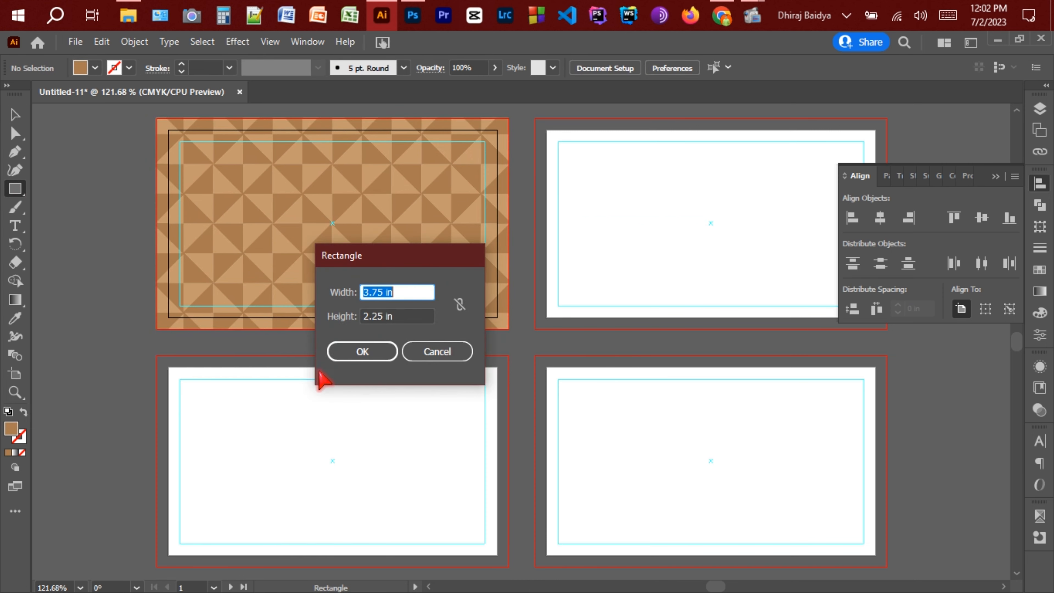
click(362, 351)
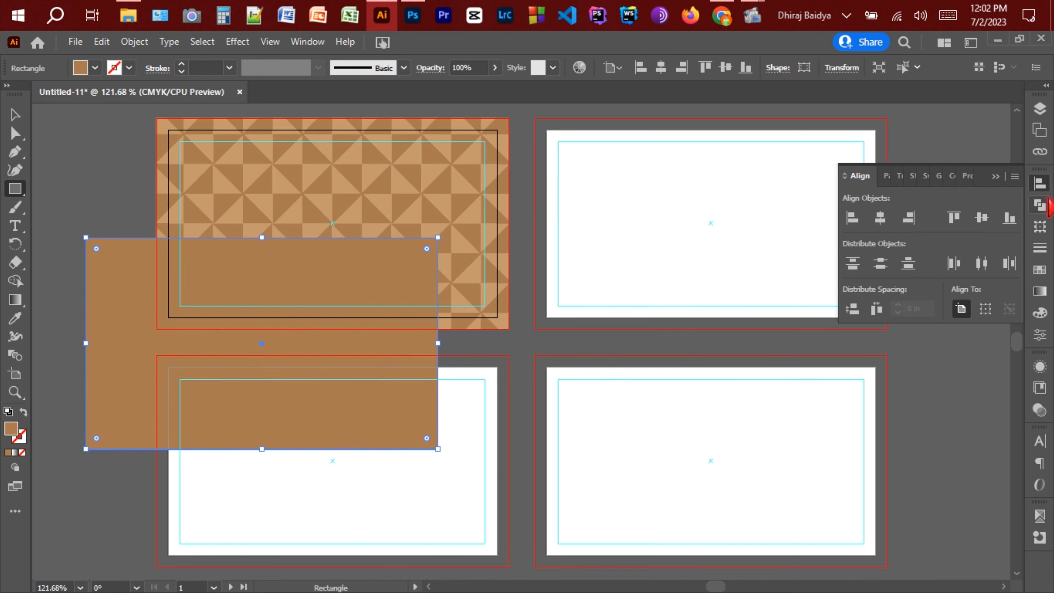
click(982, 217)
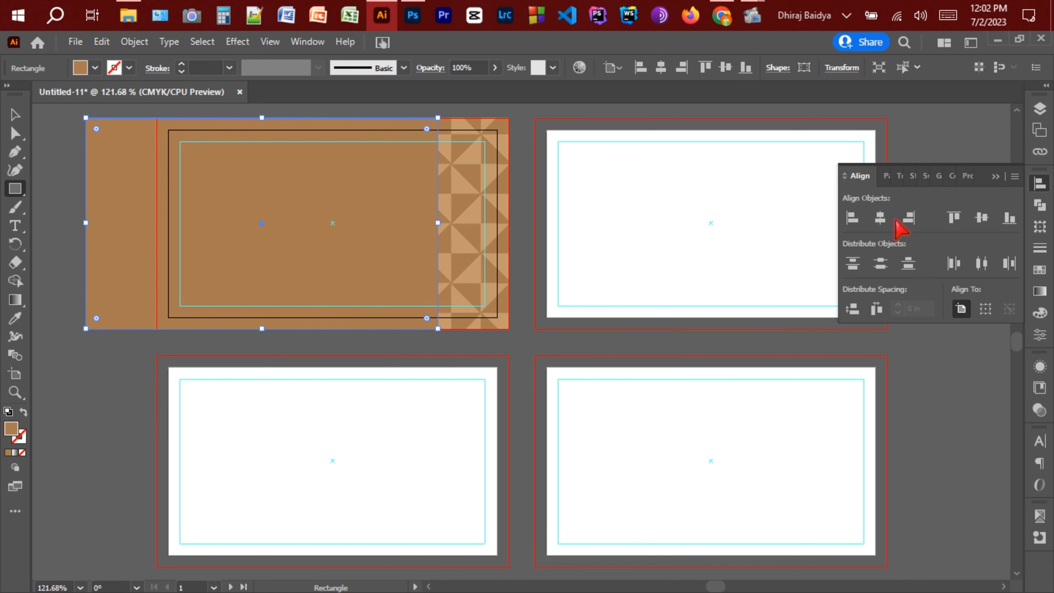
click(880, 217)
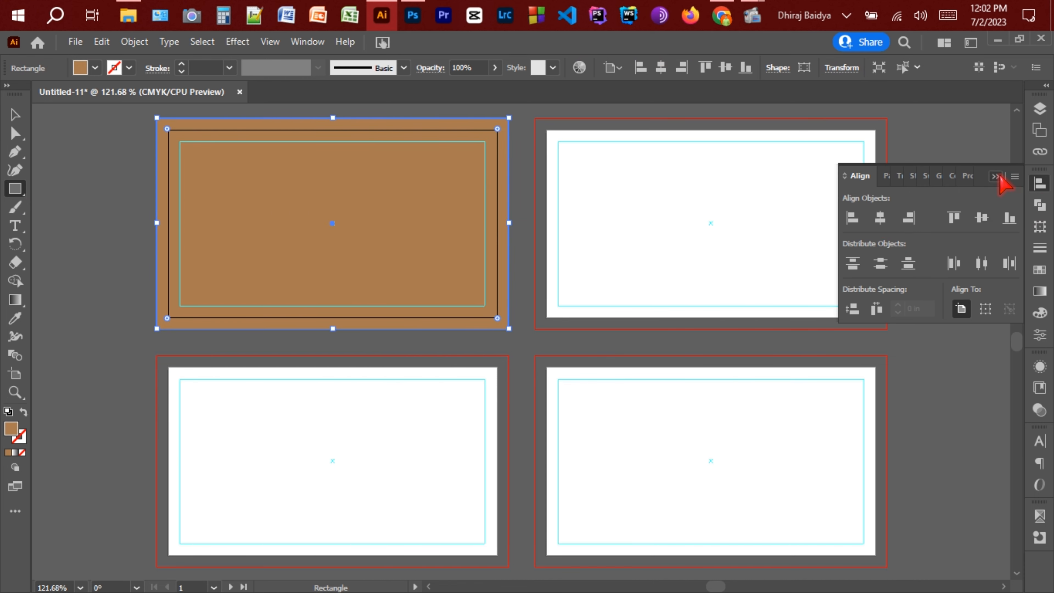
Fill the new card-sized rectangle with the darkest brown swatch.
click(997, 177)
click(1039, 270)
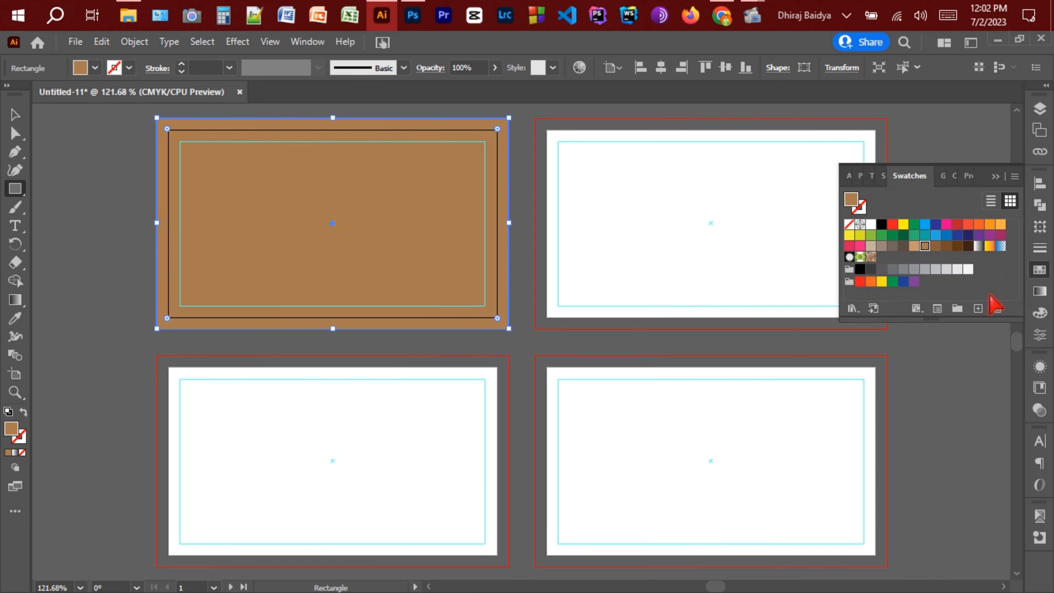
click(971, 246)
click(995, 176)
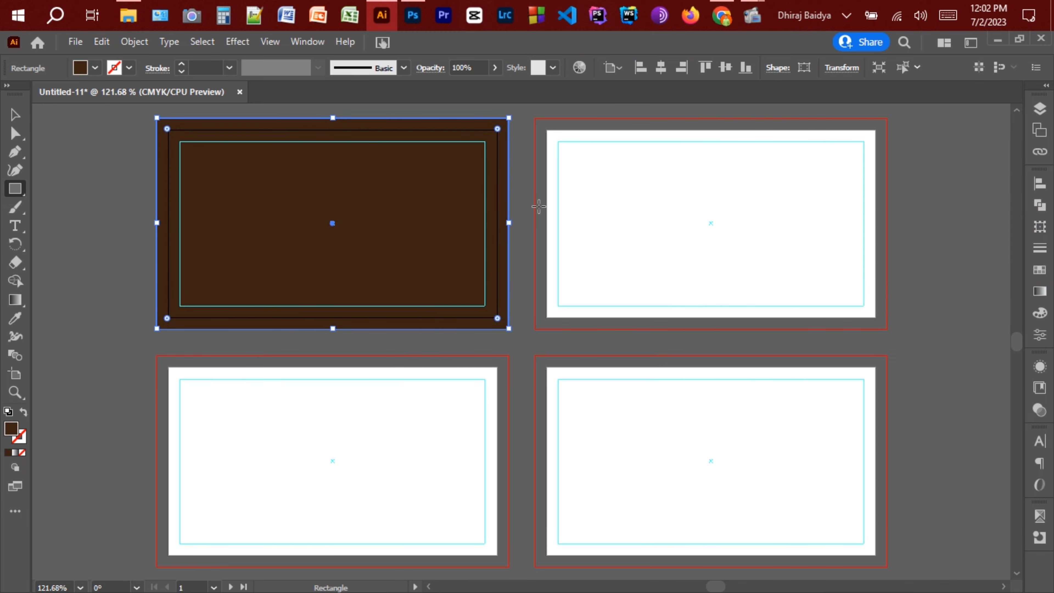
Send the dark brown rectangle to the back, behind the clipped triangle pattern.
right_click(445, 190)
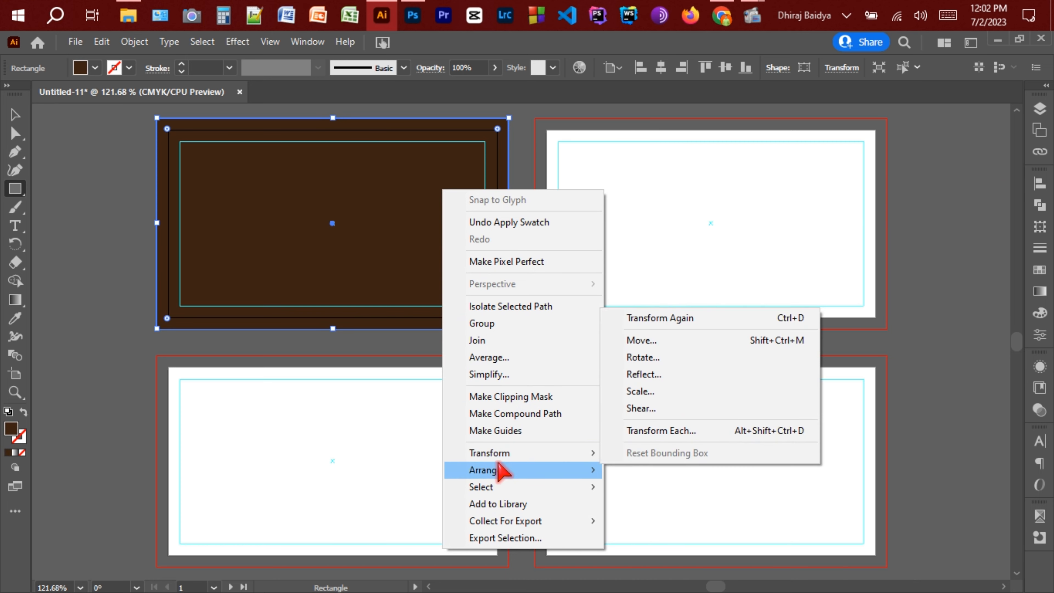
mouse_move(544, 474)
click(683, 521)
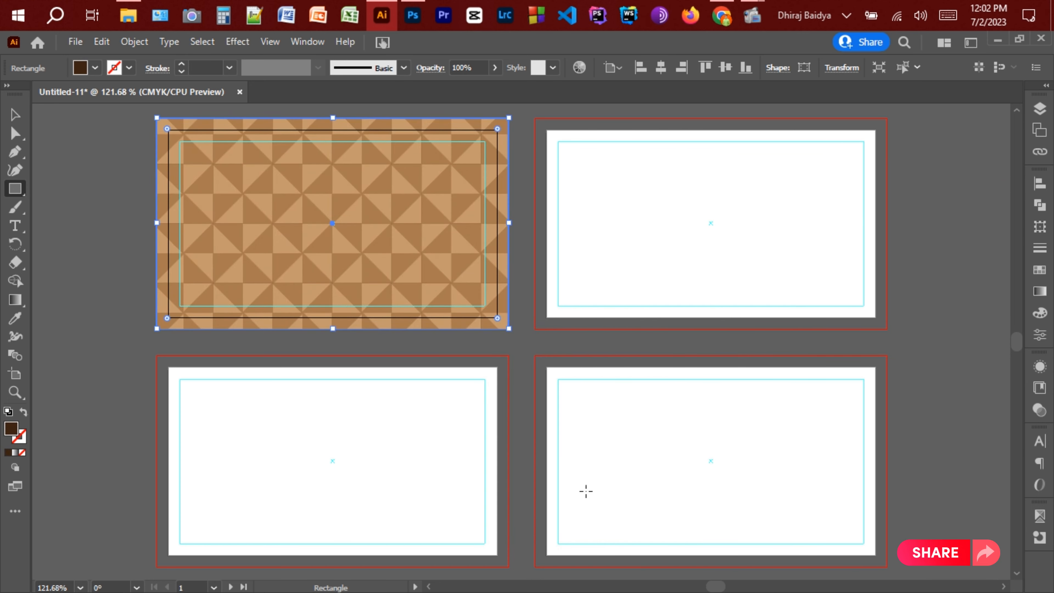
click(15, 114)
click(57, 158)
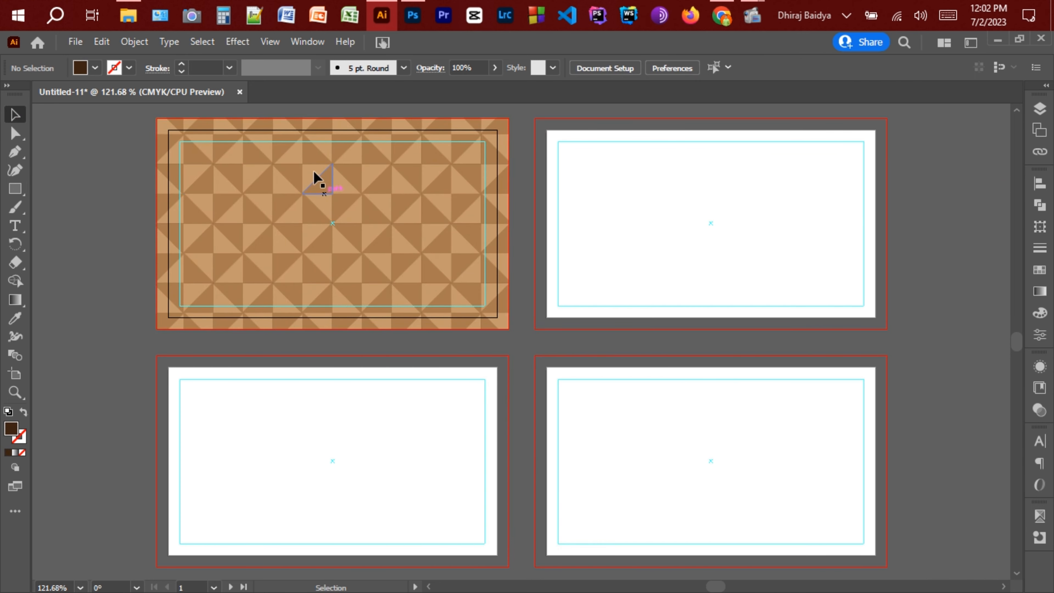
Set the opacity of the clipped triangle pattern to 10%.
click(330, 200)
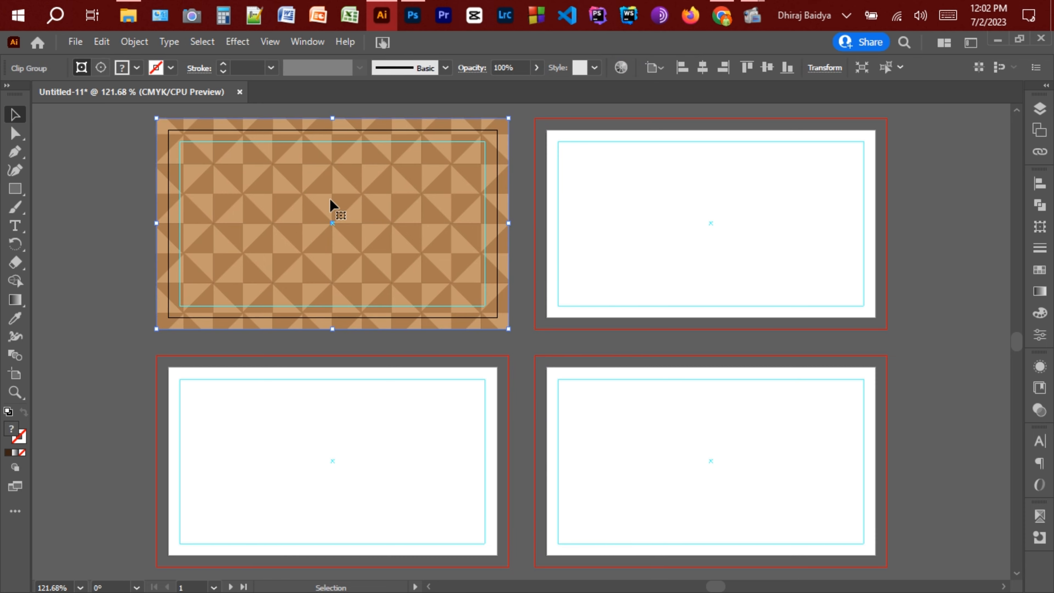
click(1039, 337)
click(933, 388)
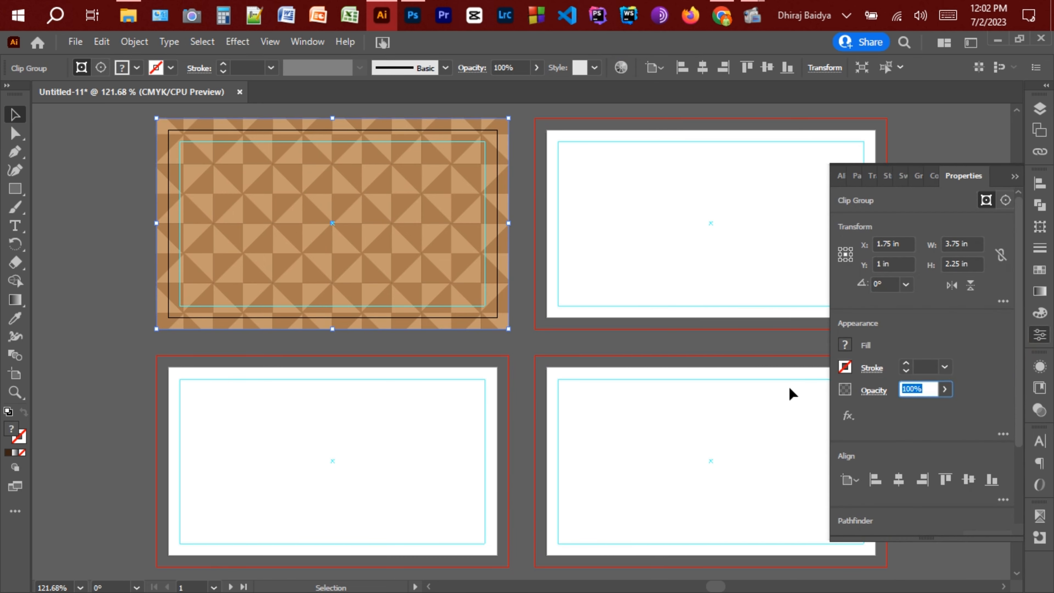
key(Return)
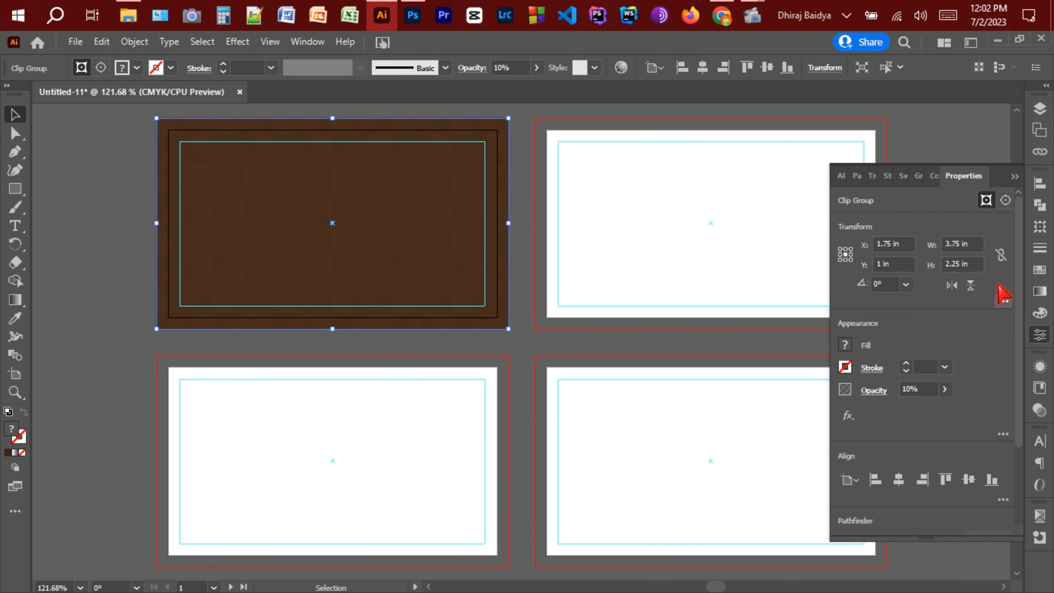
click(1015, 177)
click(593, 271)
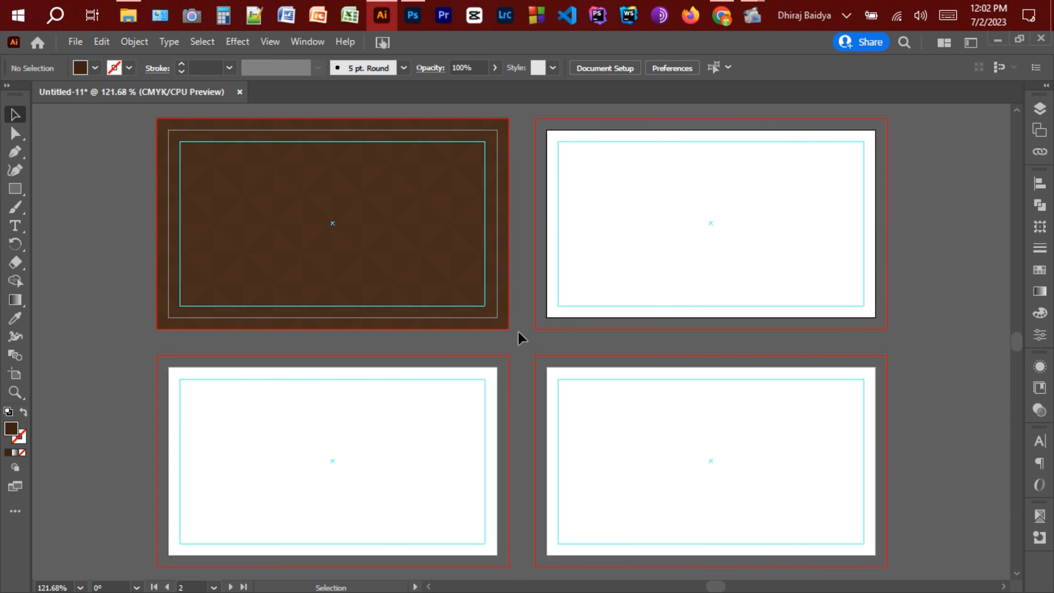
Group the dark brown rectangle with the faded triangle pattern.
drag(518, 331, 148, 153)
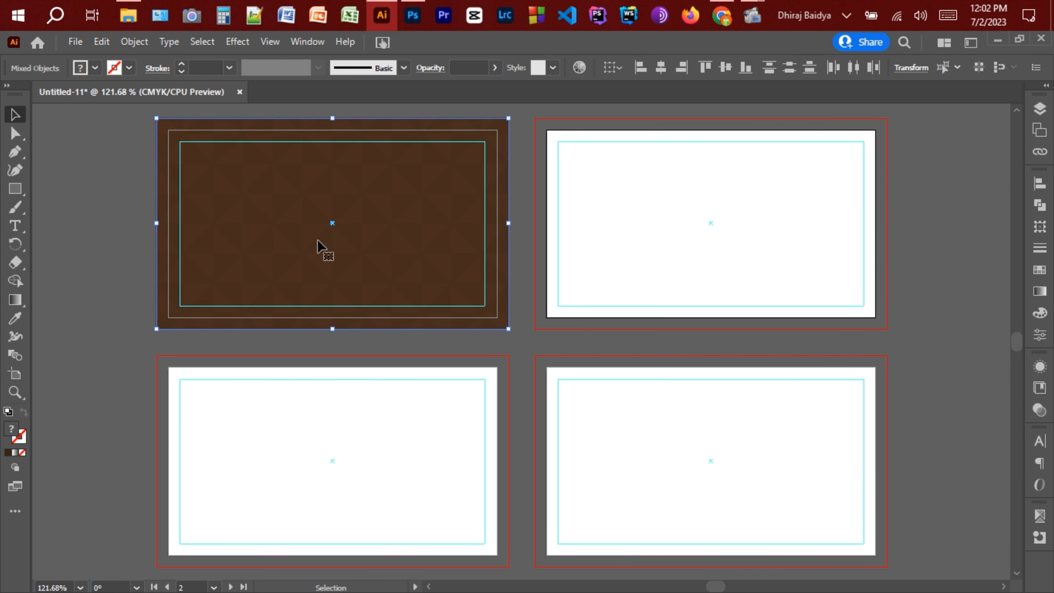
right_click(331, 184)
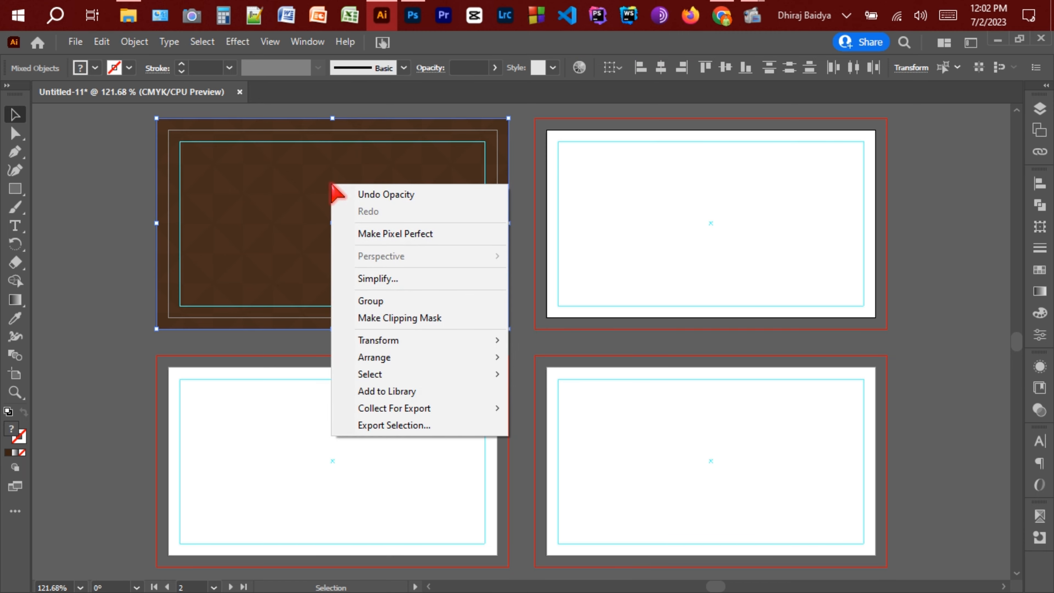
click(376, 302)
Lock the background group inside Layer 1.
click(1043, 111)
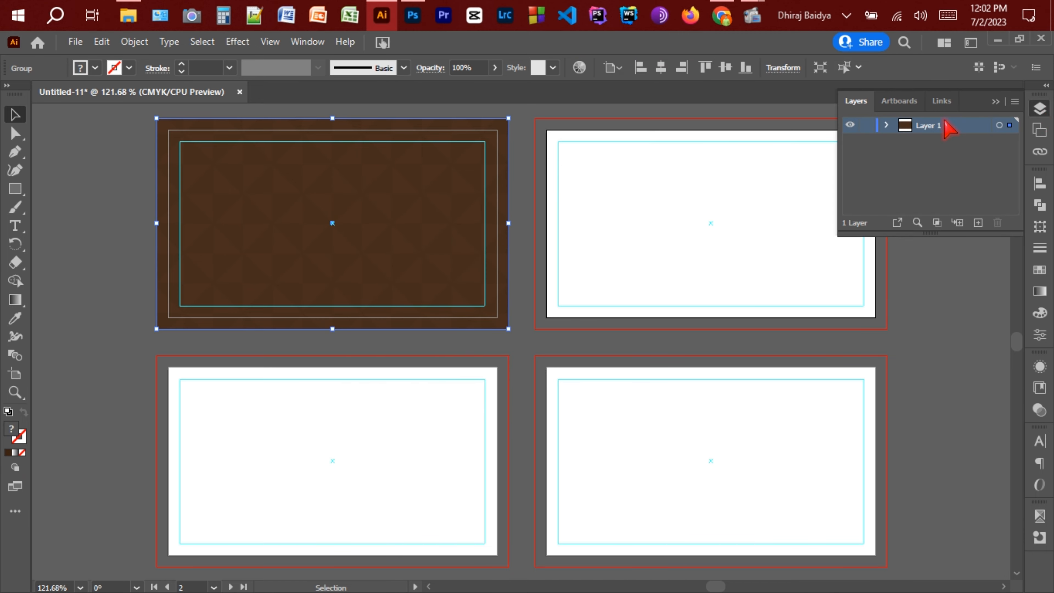
click(886, 125)
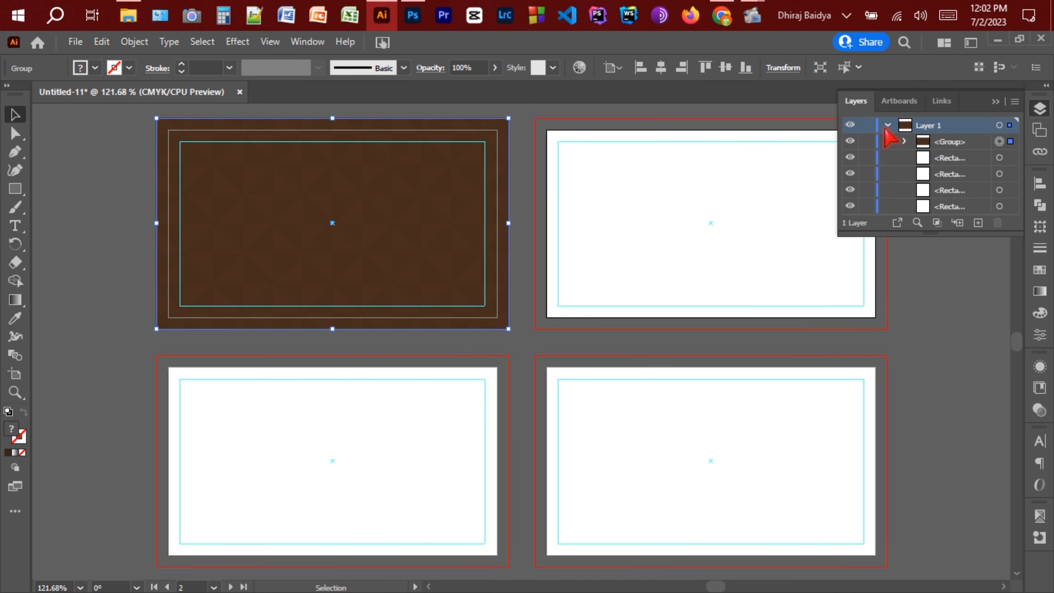
click(867, 144)
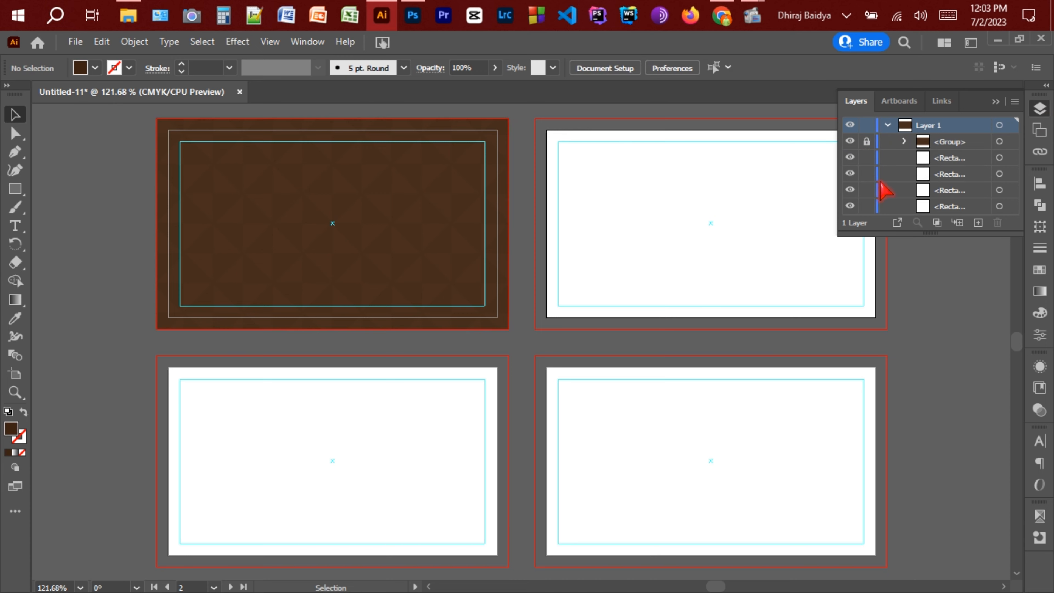
click(417, 203)
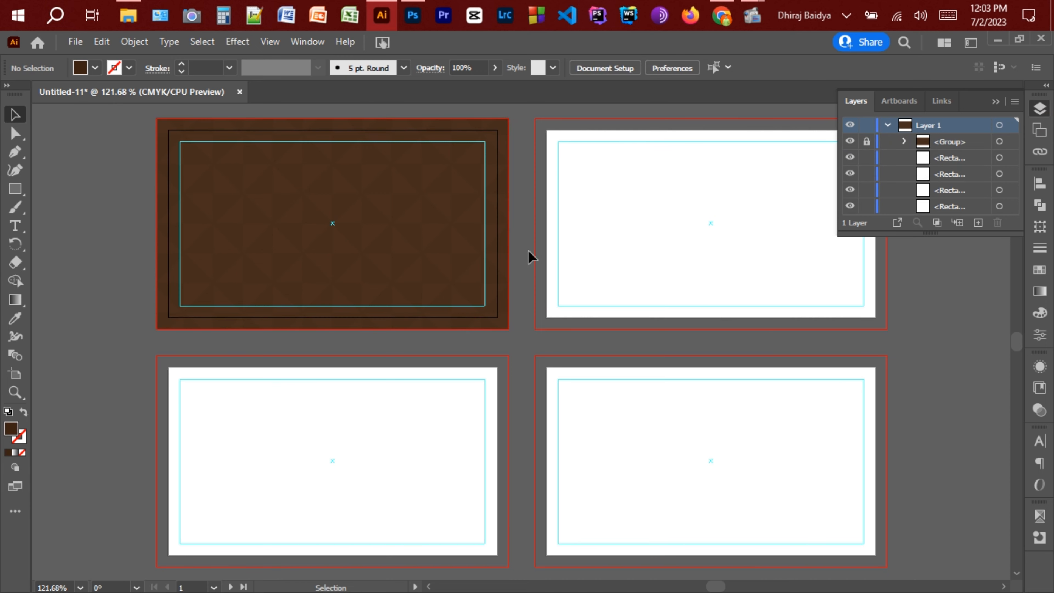
click(995, 102)
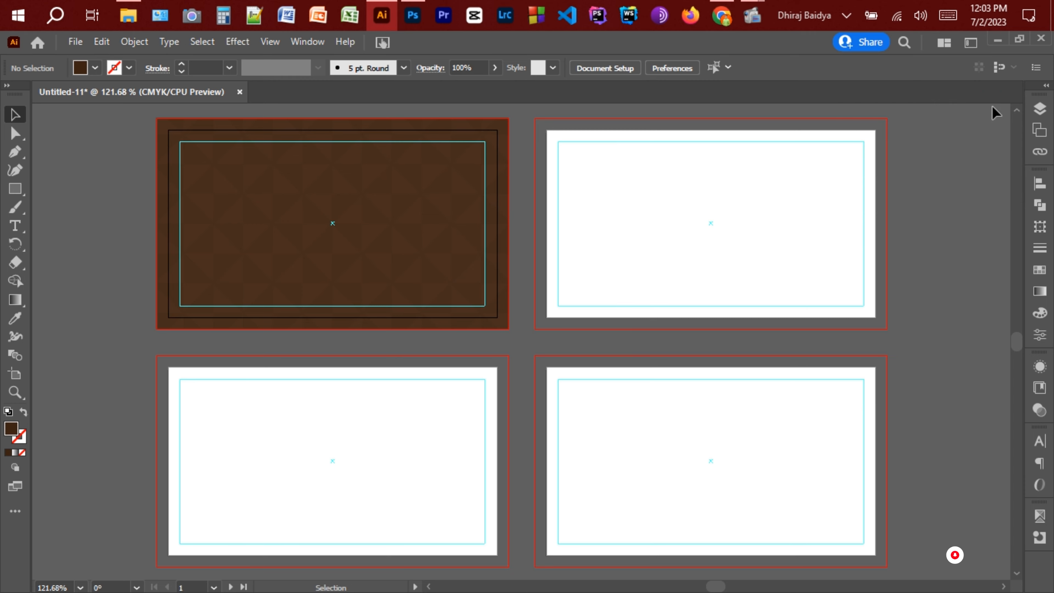
Draw a long thin horizontal bar spanning the two upper artboards, fill it with the light brown swatch and select it.
click(856, 204)
click(16, 190)
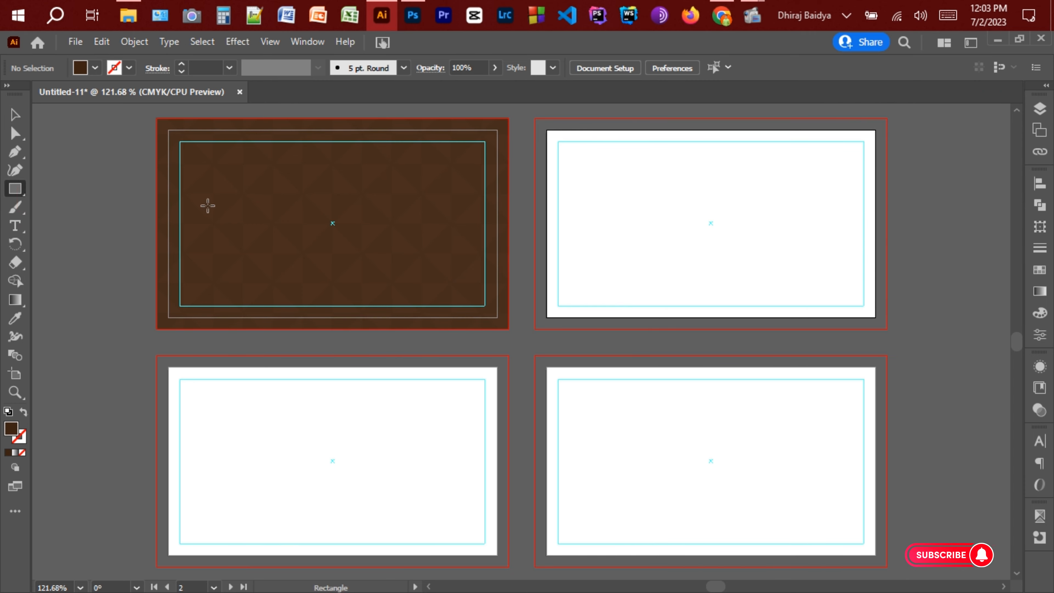
drag(207, 206, 855, 212)
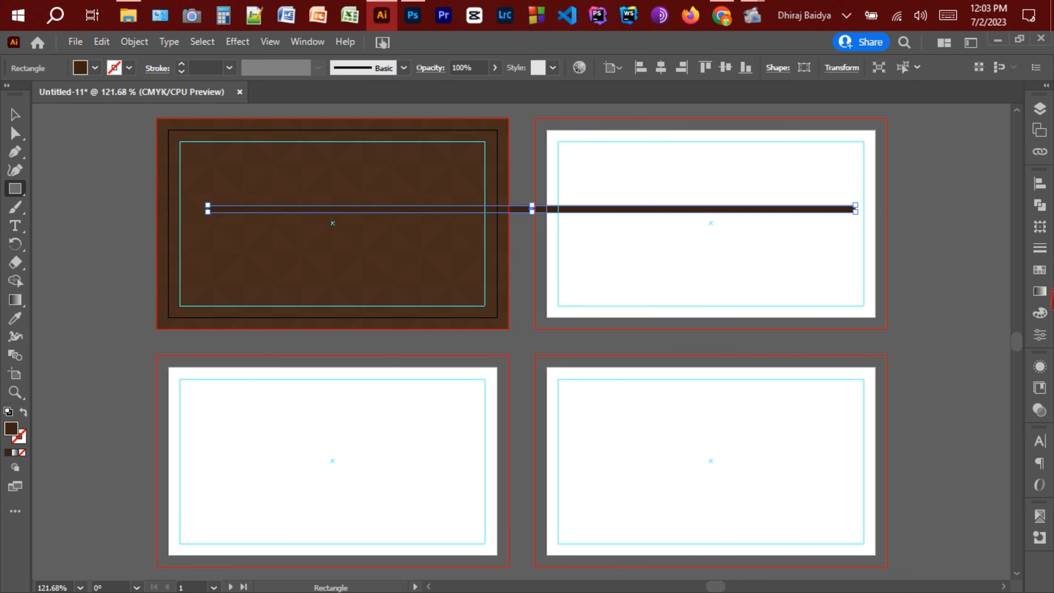
click(1044, 272)
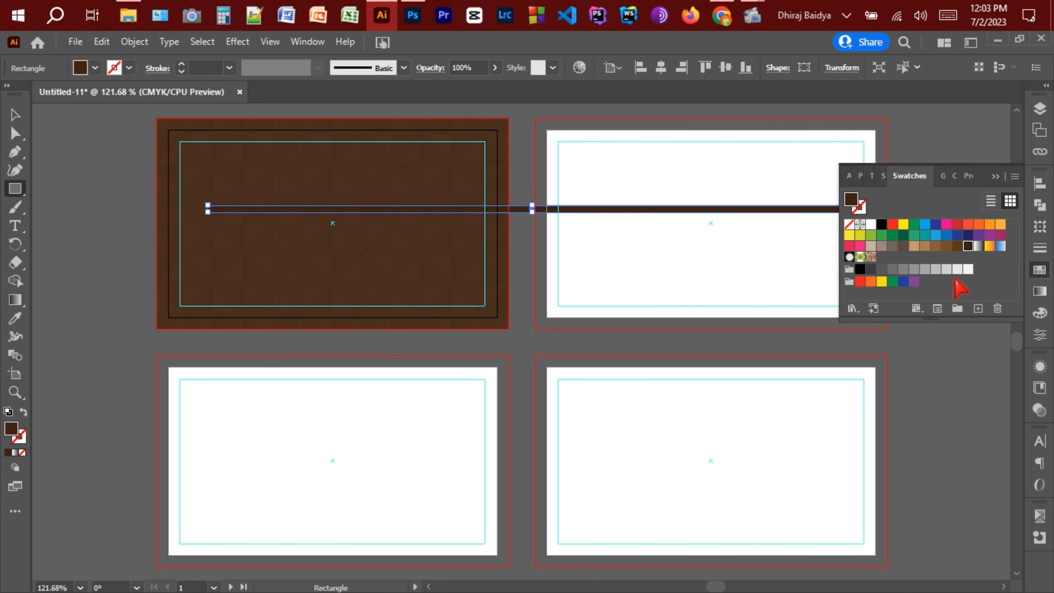
click(917, 249)
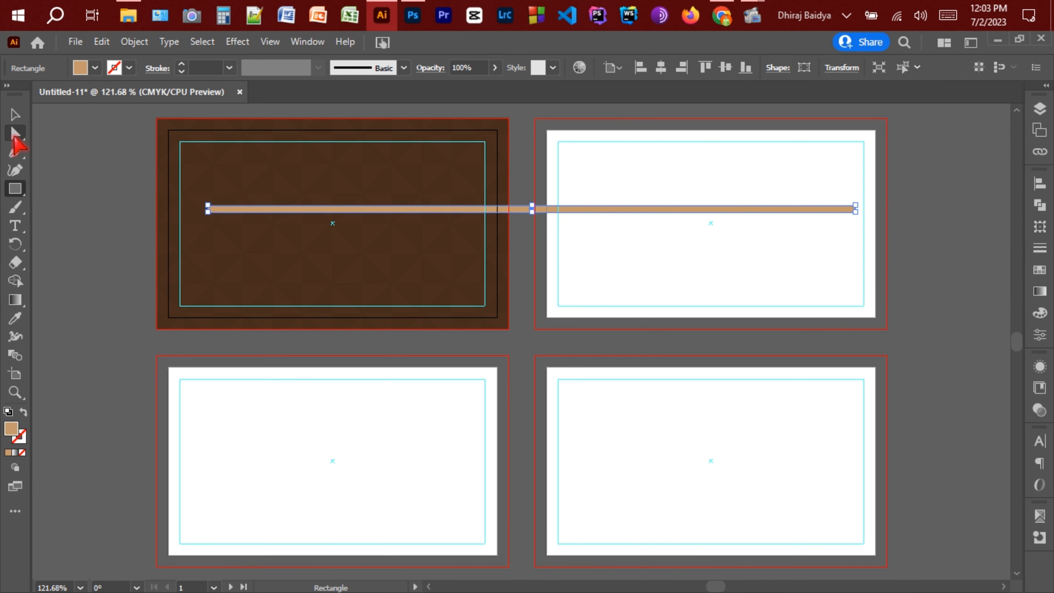
click(15, 114)
click(419, 243)
click(589, 210)
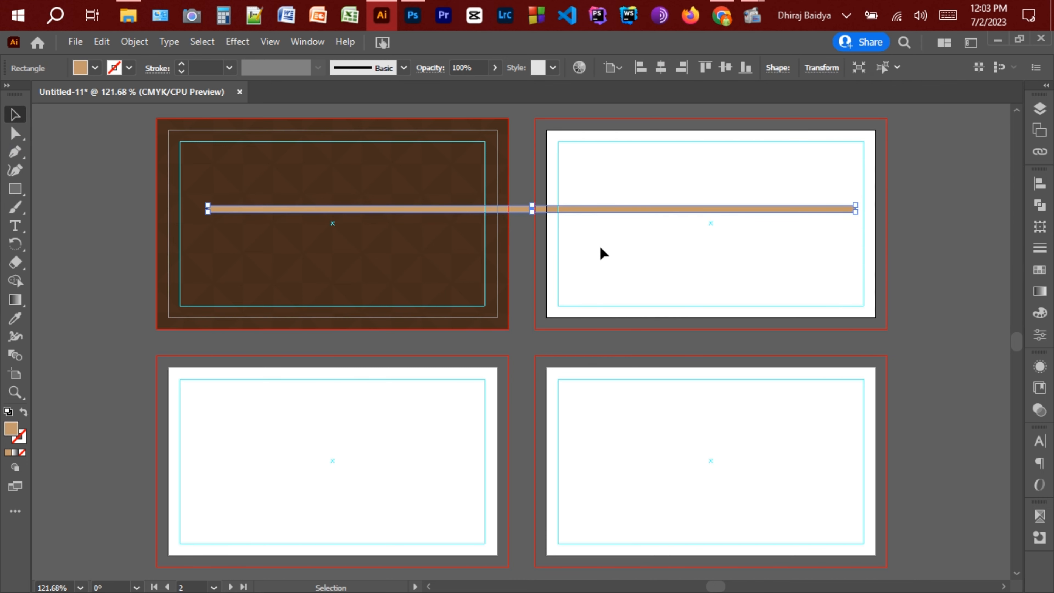
Duplicate the light brown bar just below the original and fill the copy with the next darker brown swatch.
key(a)
drag(595, 210, 594, 228)
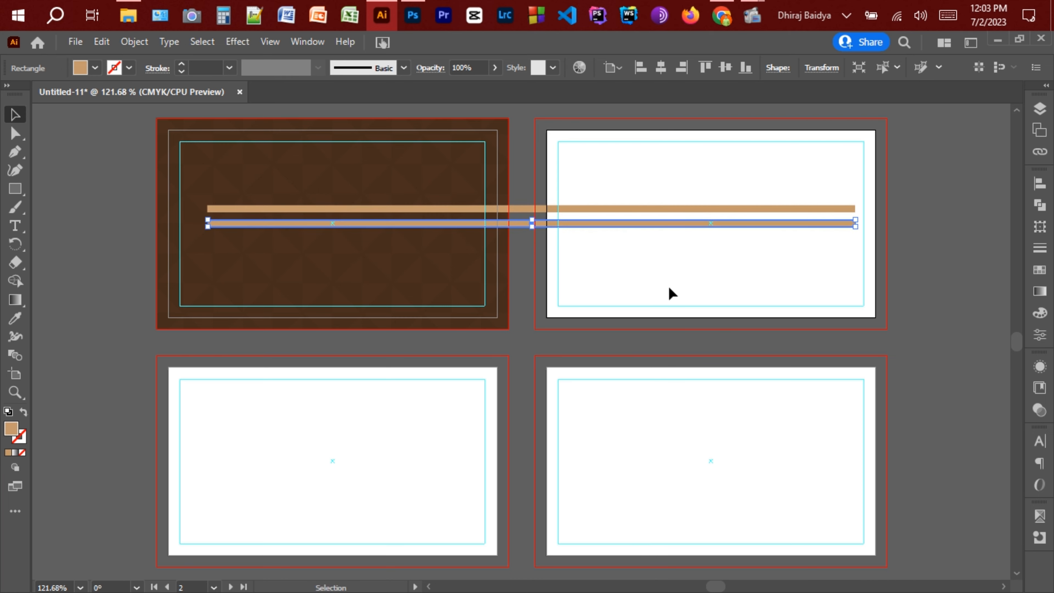
drag(652, 257, 633, 225)
click(1040, 270)
click(925, 246)
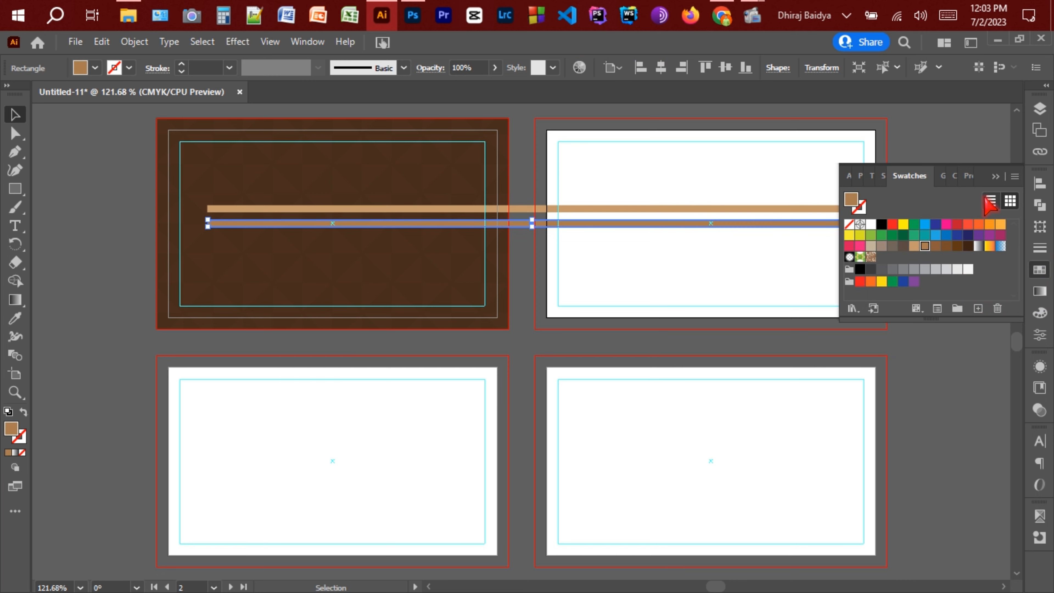
click(996, 176)
Duplicate the pair of light and darker brown bars downward repeatedly until the stripes cover both rows of artboards.
click(854, 256)
drag(759, 189, 751, 240)
key(v)
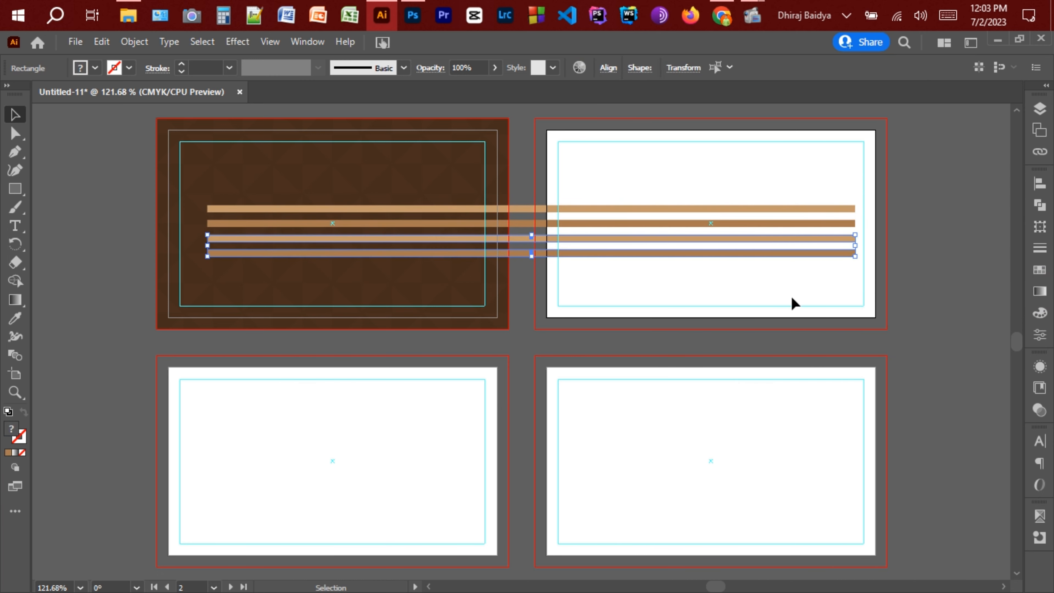
drag(792, 291, 747, 264)
key(a)
key(v)
drag(779, 339, 726, 348)
key(a)
key(v)
drag(780, 460, 749, 394)
key(a)
key(v)
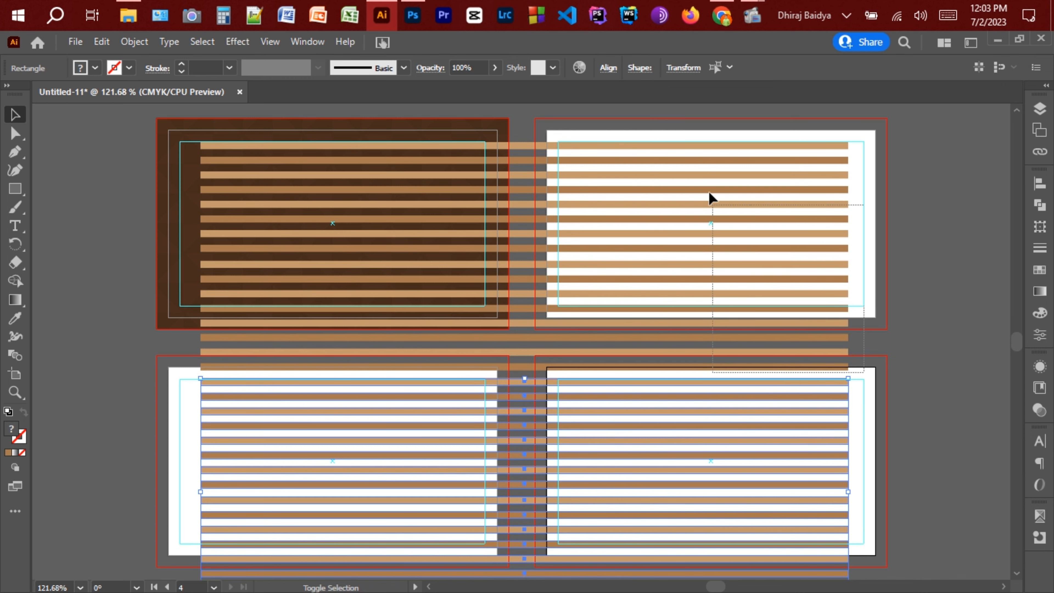
Select all the stripes and distribute them evenly by vertical centers, aligned to the selection.
shift+click(694, 148)
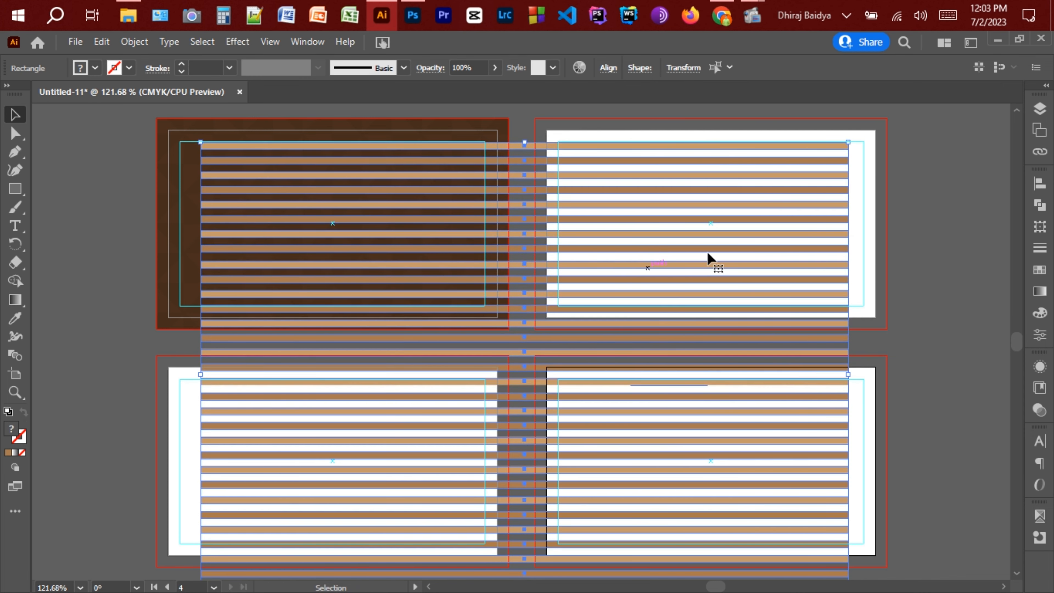
click(1046, 184)
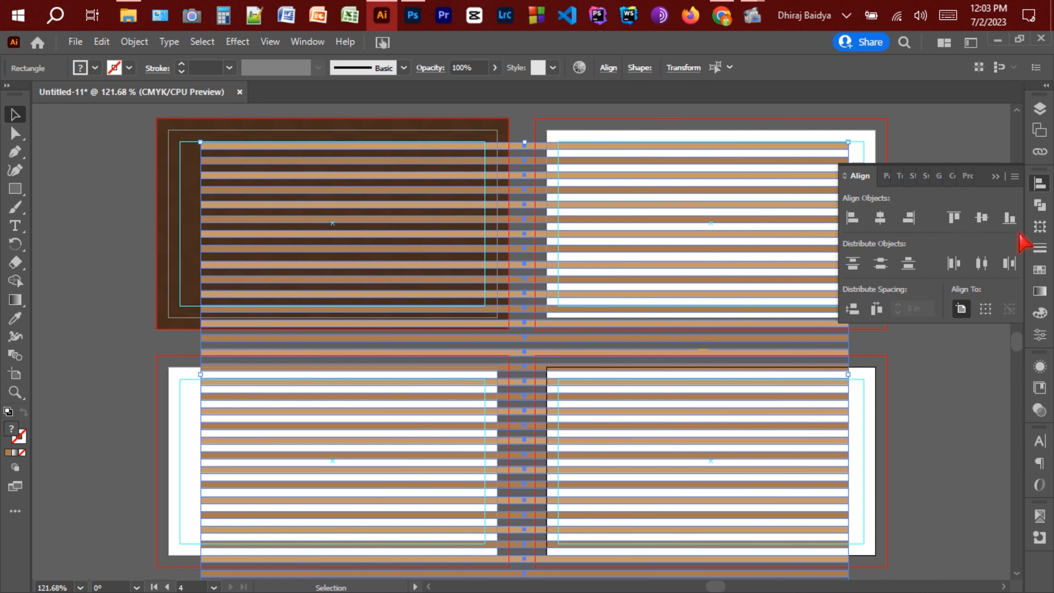
click(990, 309)
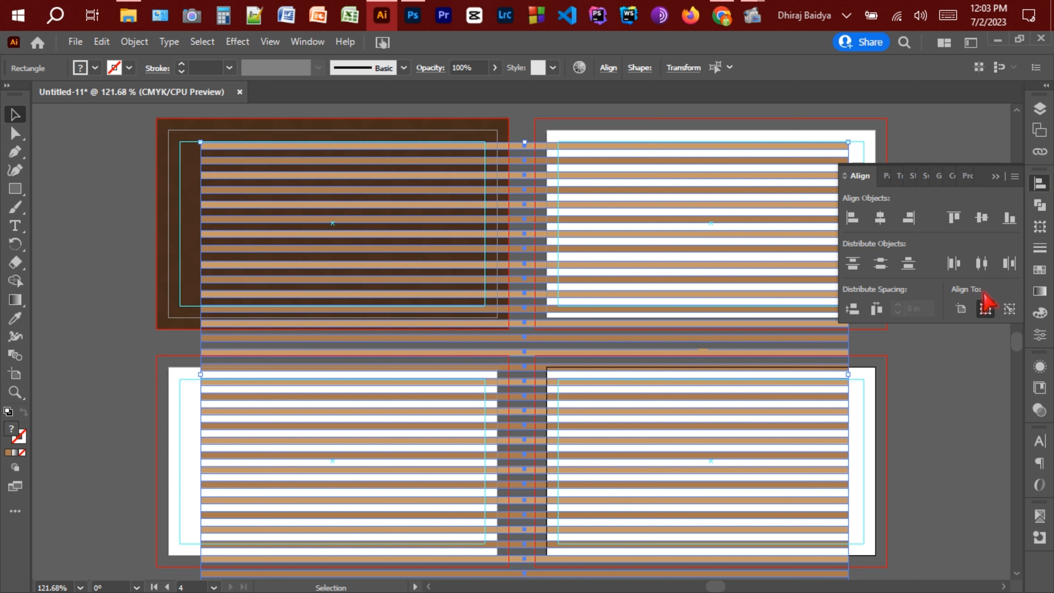
click(880, 264)
click(996, 177)
Group all the stripes and rotate the group 45° clockwise.
right_click(699, 187)
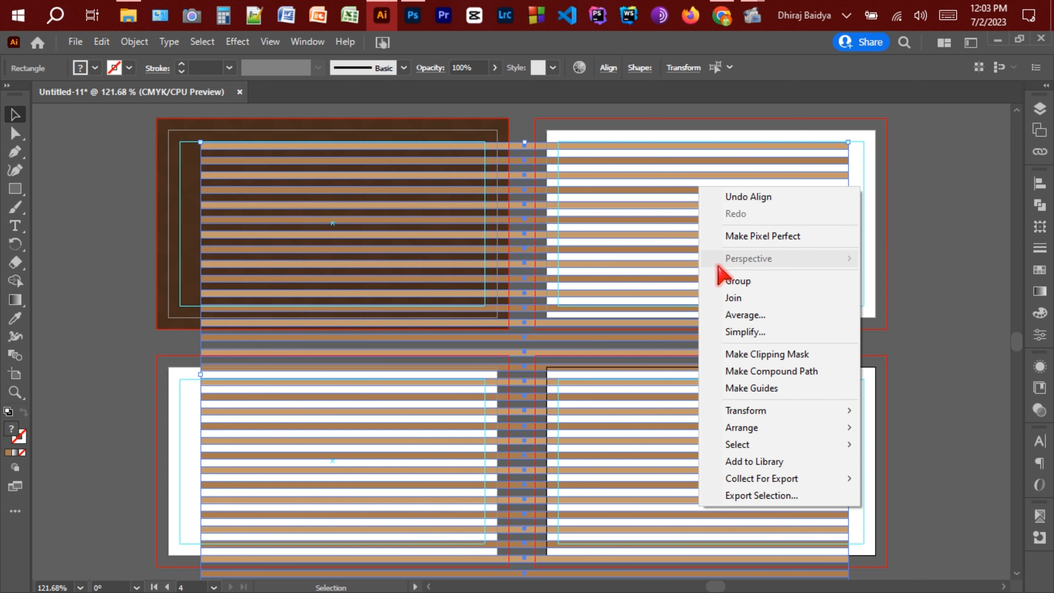
click(741, 282)
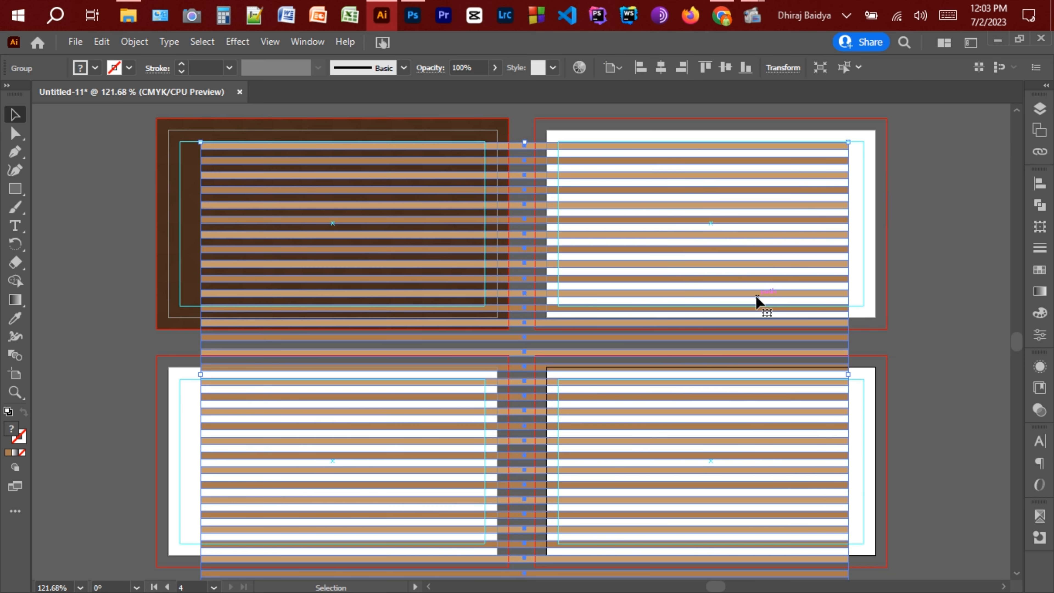
drag(852, 136, 939, 307)
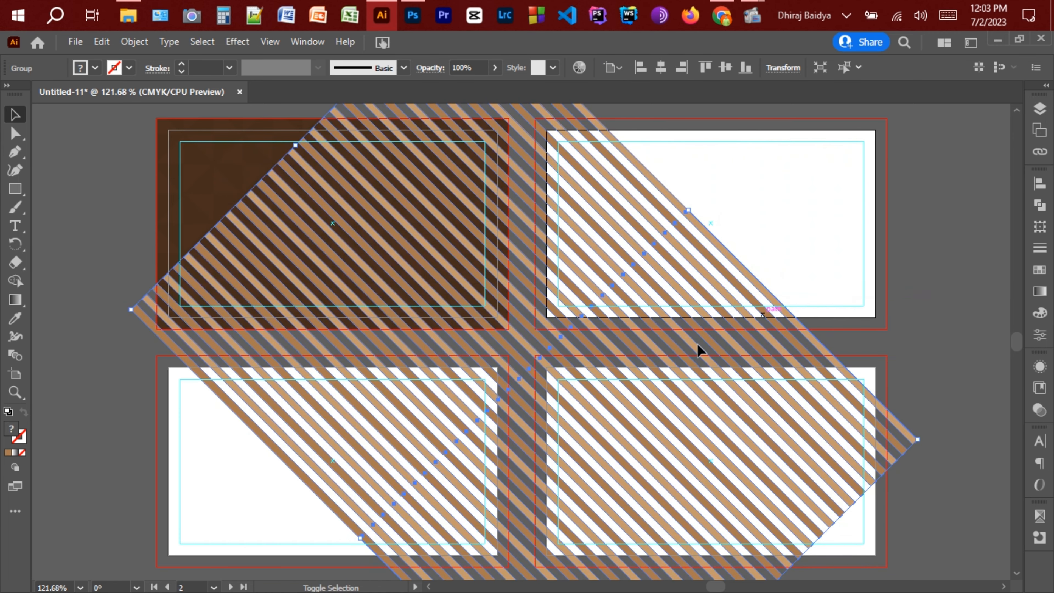
Create a rectangle 3.75 in wide and 2.25 in high on top of the diagonal stripes.
click(15, 189)
click(106, 264)
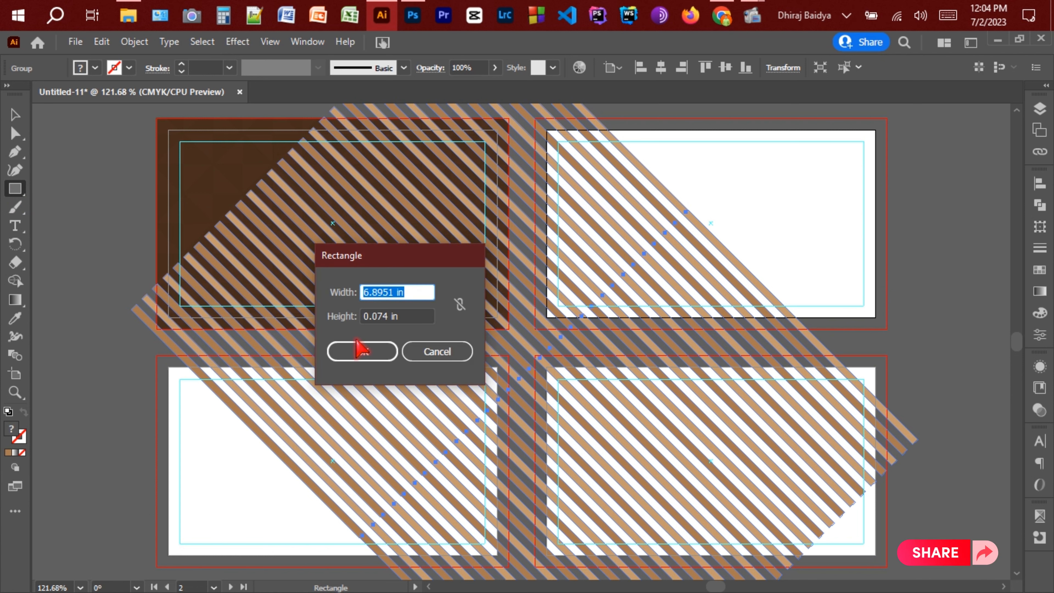
text(3.75)
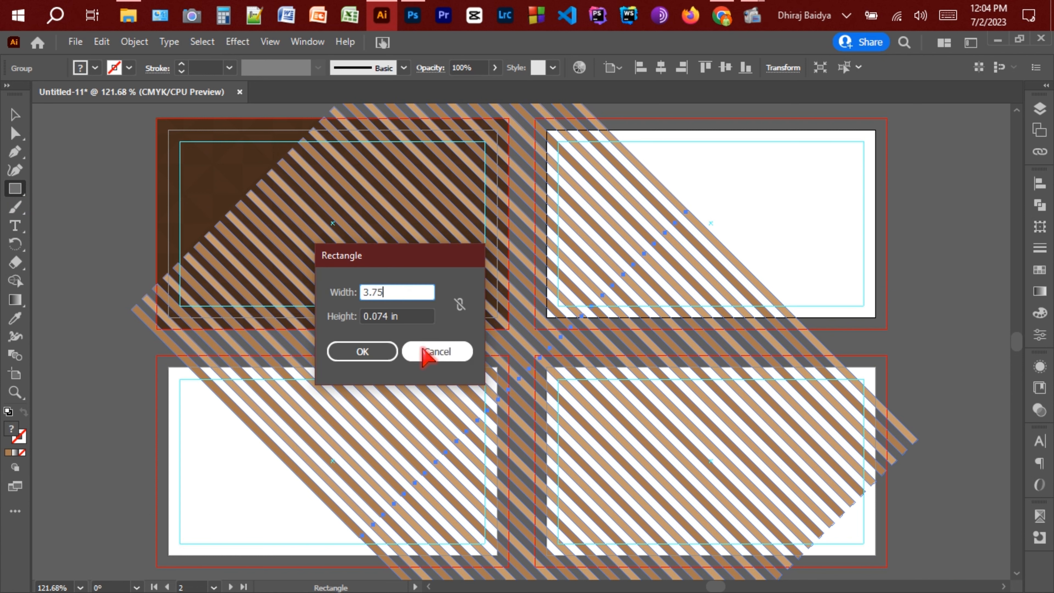
key(Tab)
text(2.)
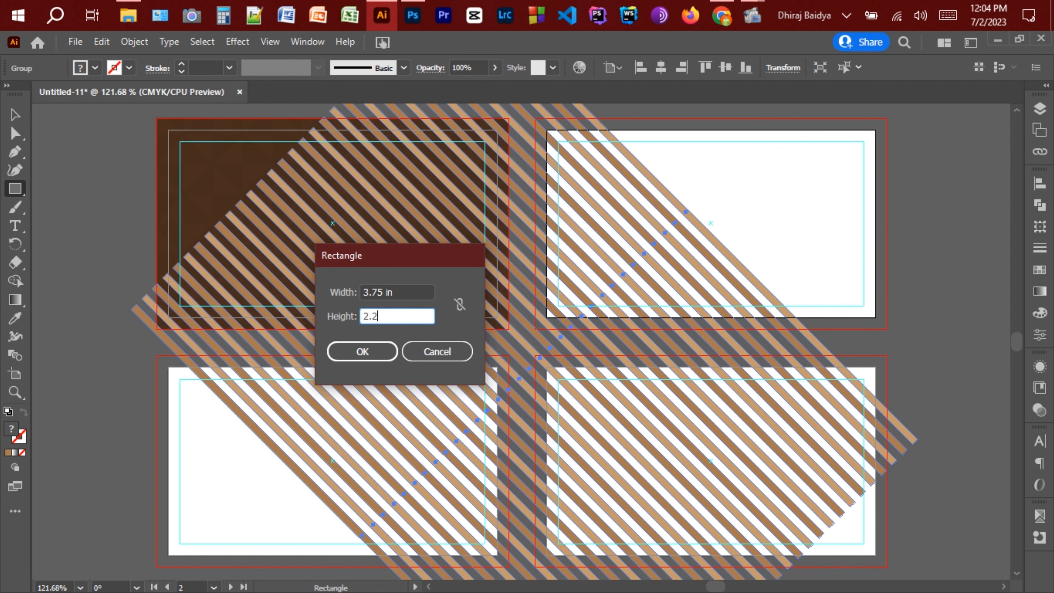
text(25)
click(363, 352)
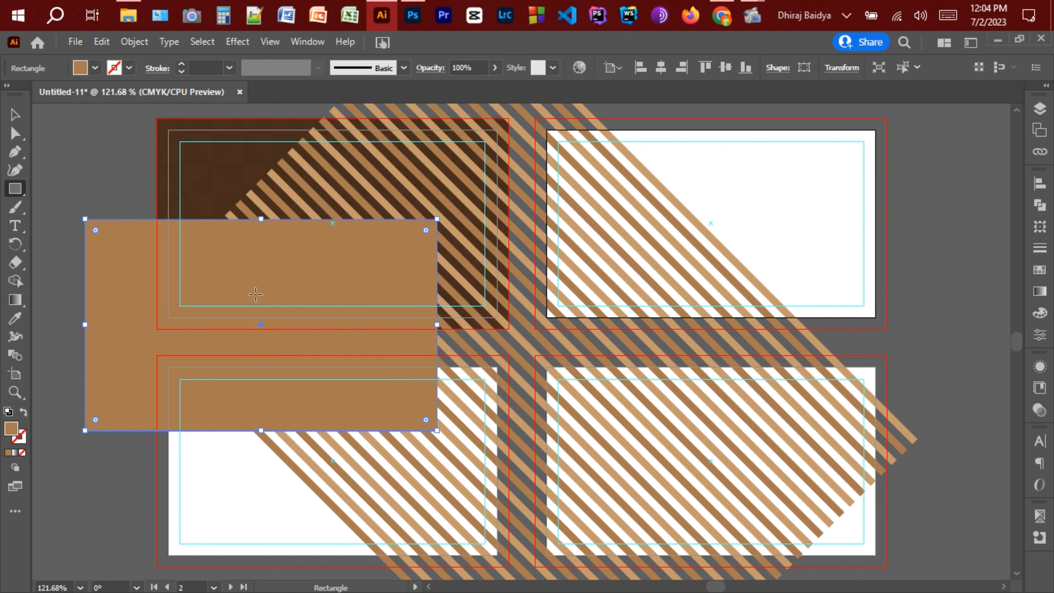
Align the rectangle and the diagonal stripe group to each other's vertical and horizontal centers.
key(v)
shift+click(353, 168)
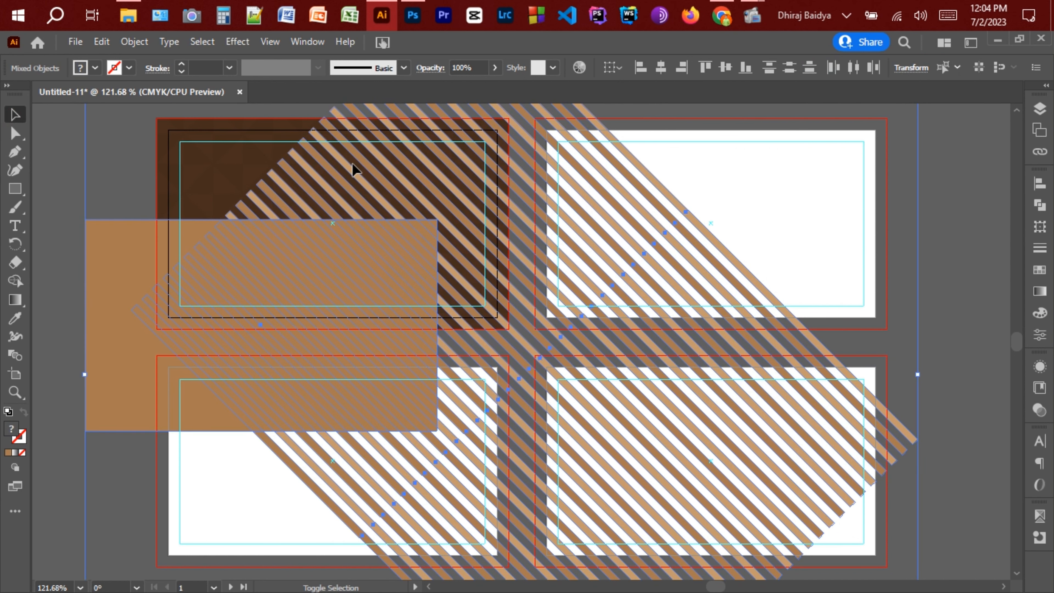
click(1040, 184)
click(982, 217)
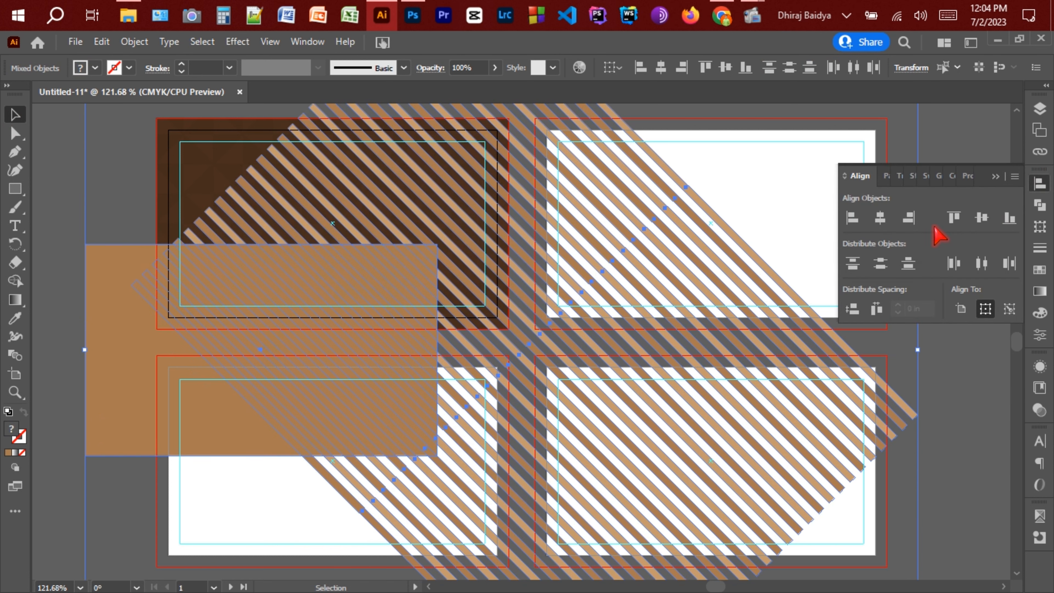
click(880, 217)
Clip the diagonal stripes with the rectangle and move the clip group over the upper-right artboard to fill its bleed area.
right_click(340, 296)
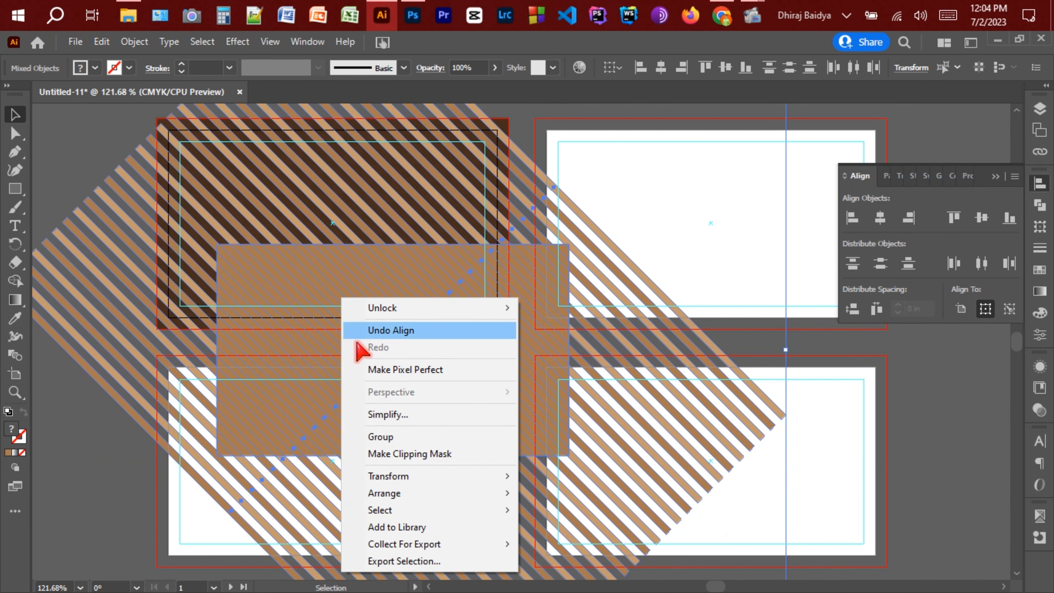
click(469, 453)
click(998, 177)
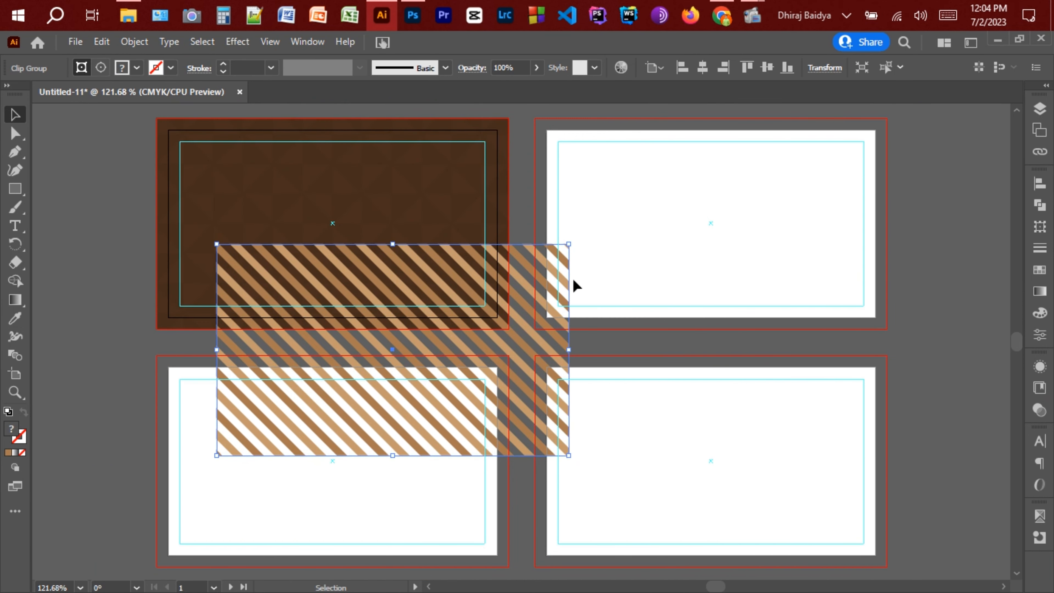
drag(531, 269, 848, 146)
click(943, 245)
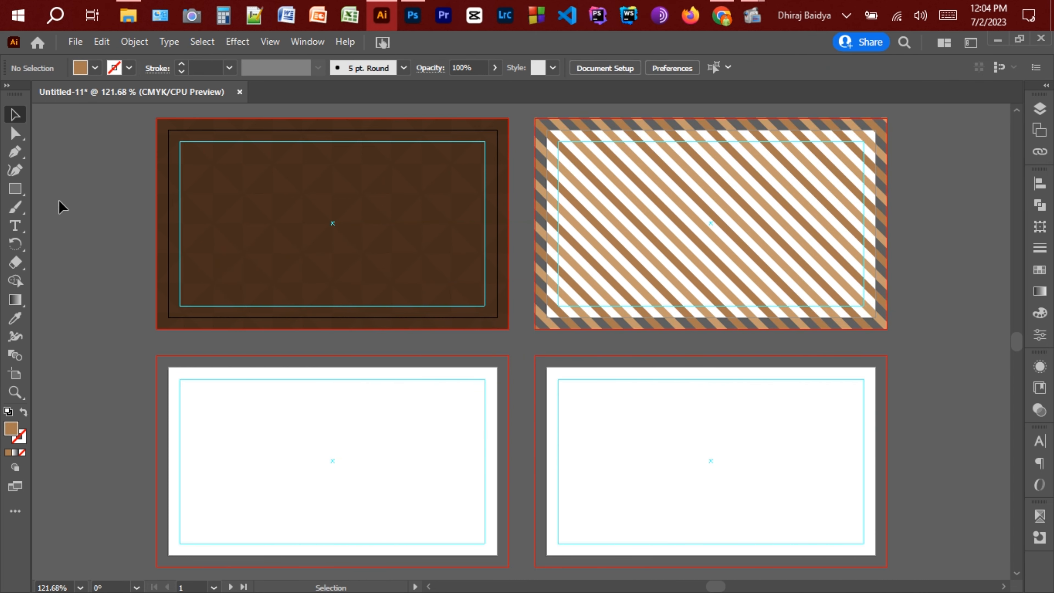
Create another 3.75 × 2.25 in rectangle and center it on the upper-left artboard.
click(15, 189)
click(101, 218)
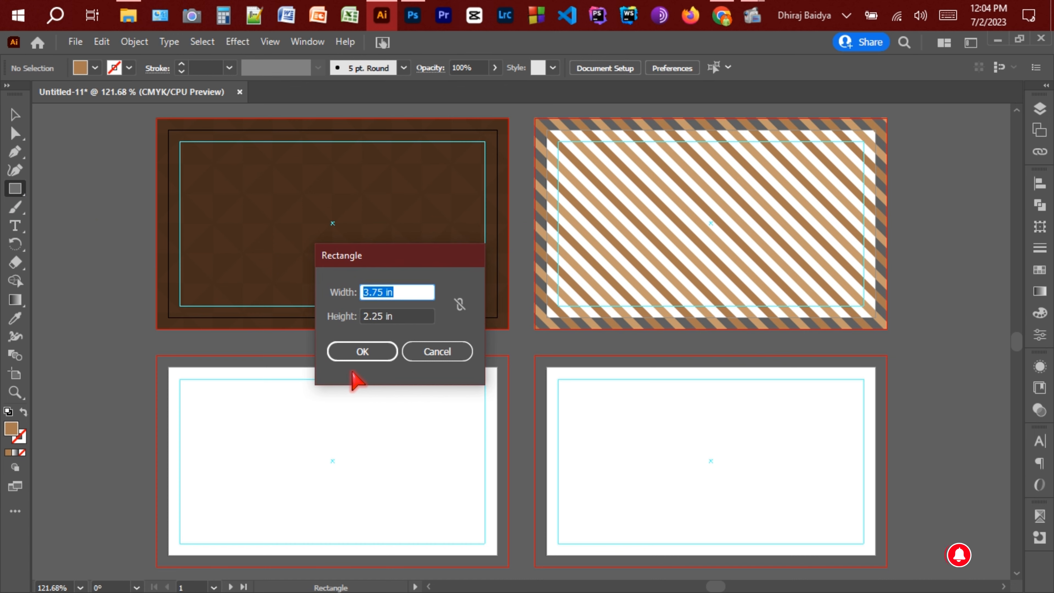
click(360, 350)
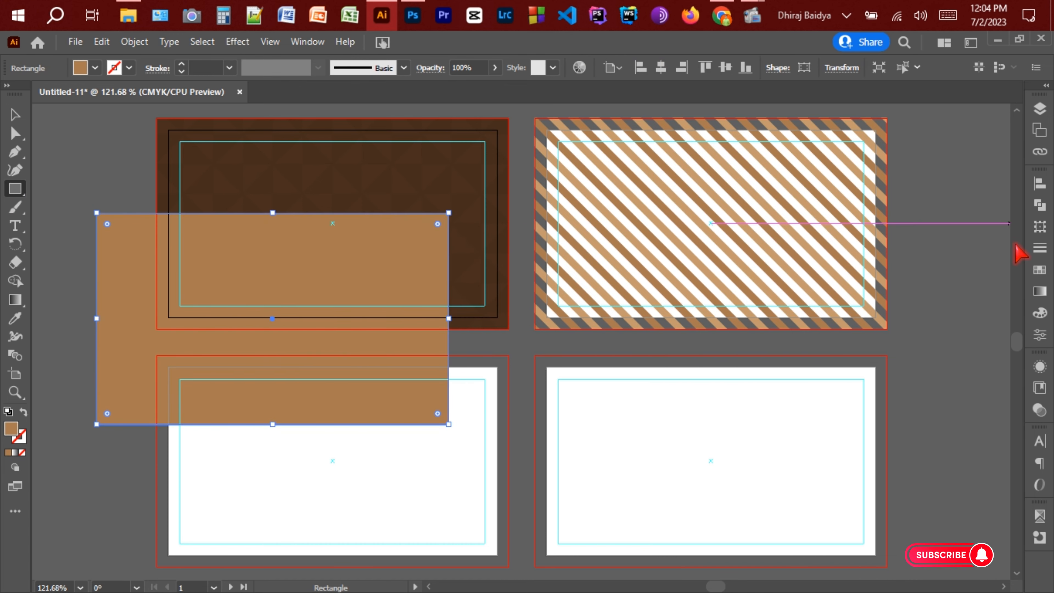
click(1040, 183)
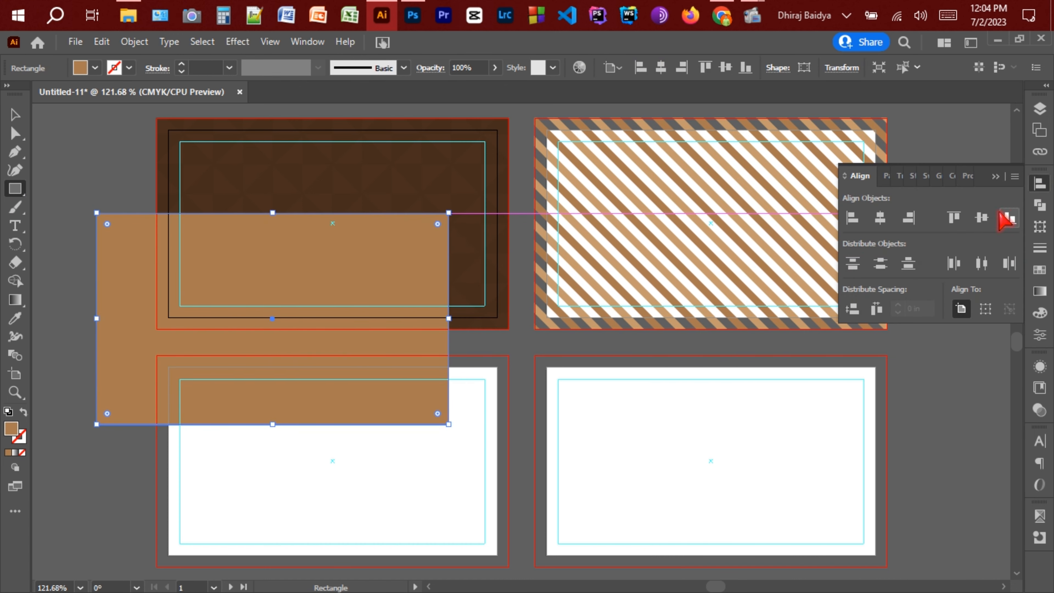
click(987, 219)
click(880, 219)
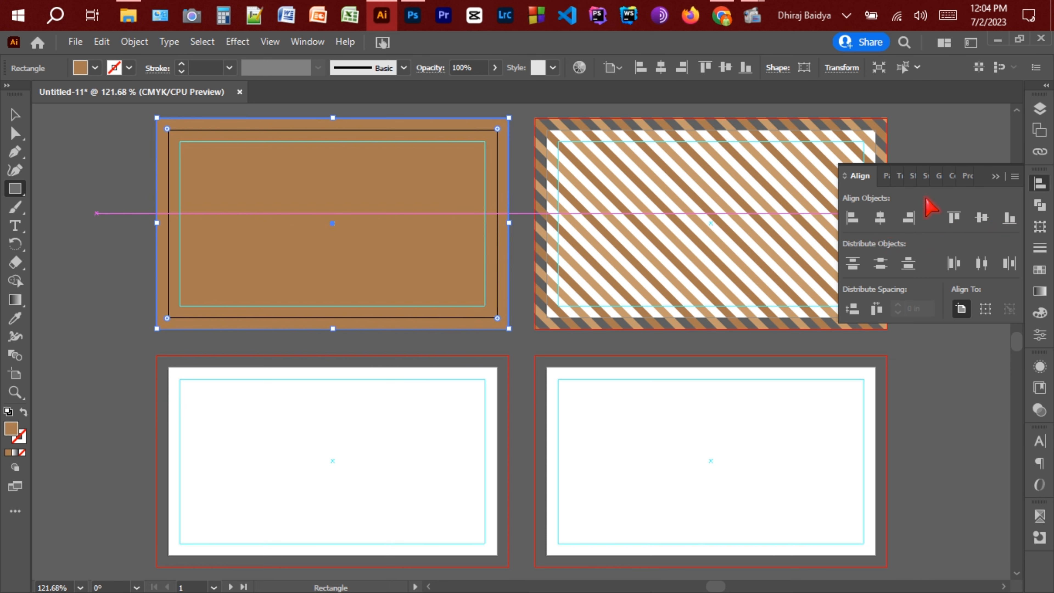
Fill the new rectangle with a very dark brown swatch and move it over the upper-right artboard's bleed area.
click(1041, 270)
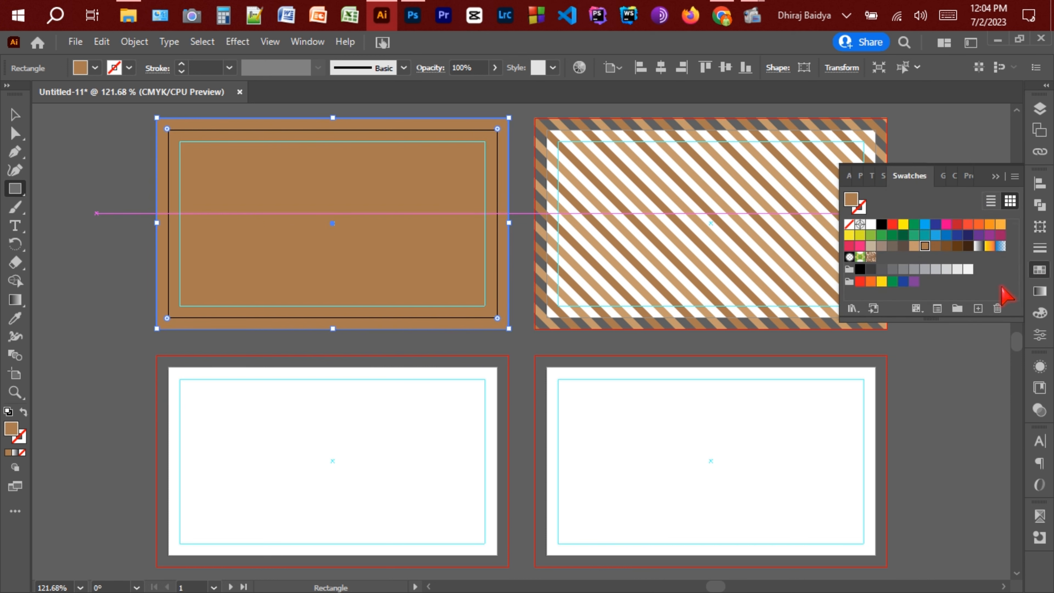
click(964, 247)
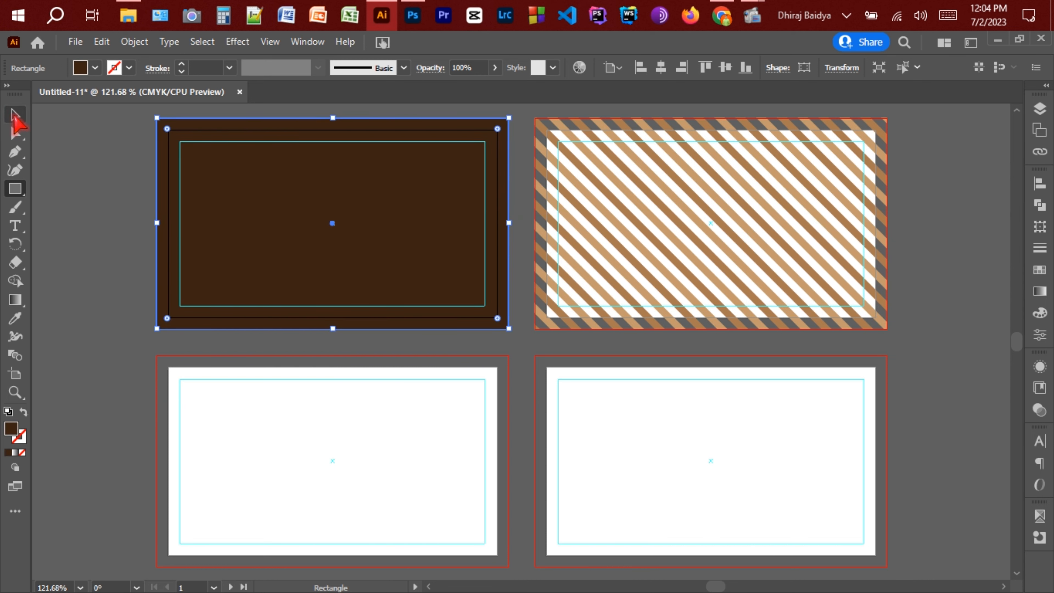
click(14, 116)
drag(211, 172, 581, 190)
Send the dark brown rectangle behind the diagonal stripes on the upper-right artboard.
right_click(582, 191)
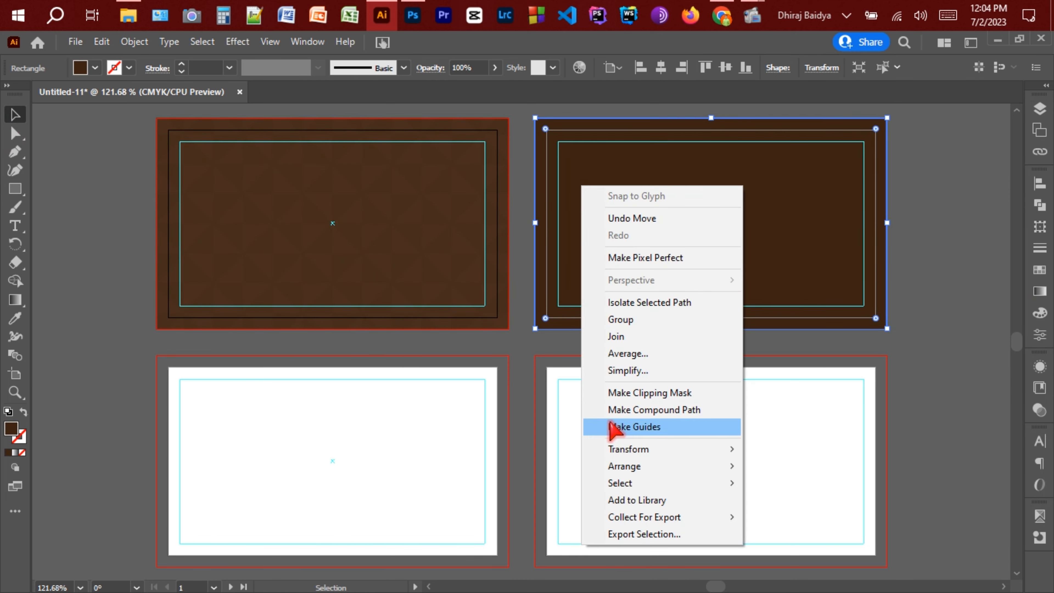
mouse_move(619, 468)
click(818, 517)
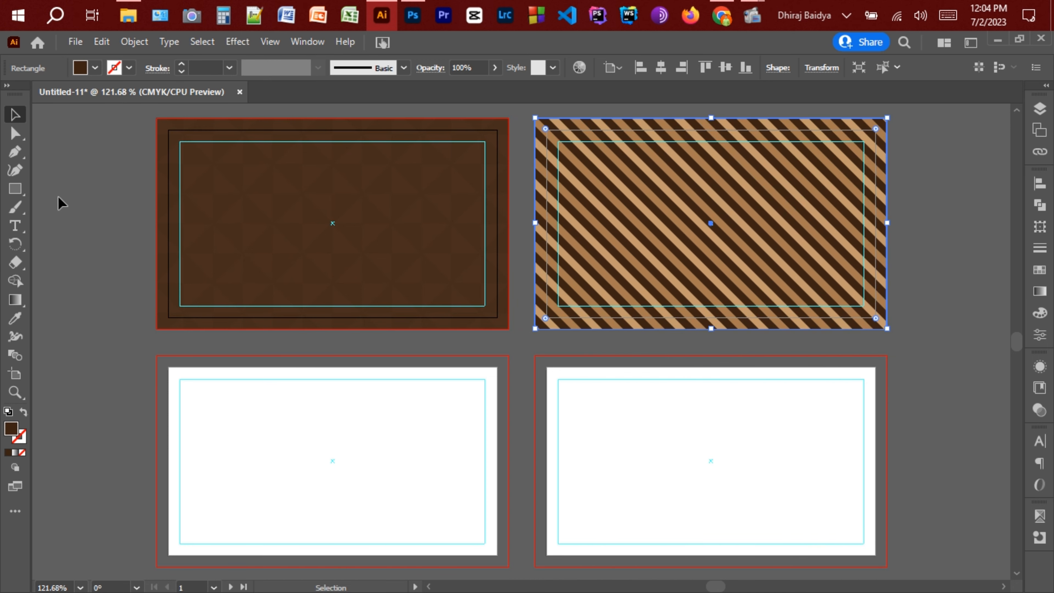
click(60, 203)
Set the opacity of the clipped diagonal stripes to 2%.
click(711, 209)
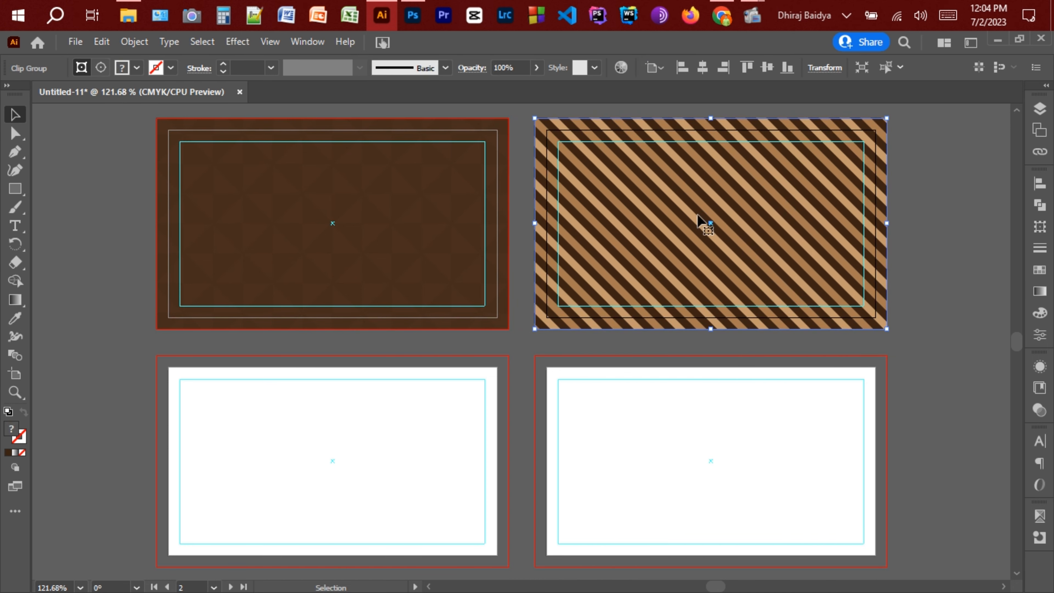
click(1042, 336)
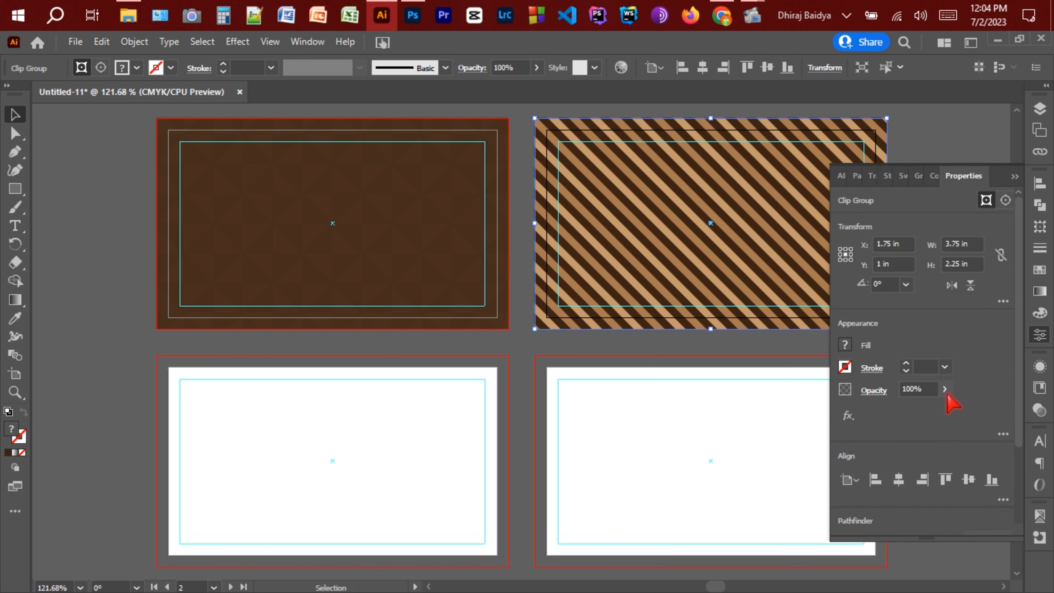
click(934, 387)
text(2)
key(Return)
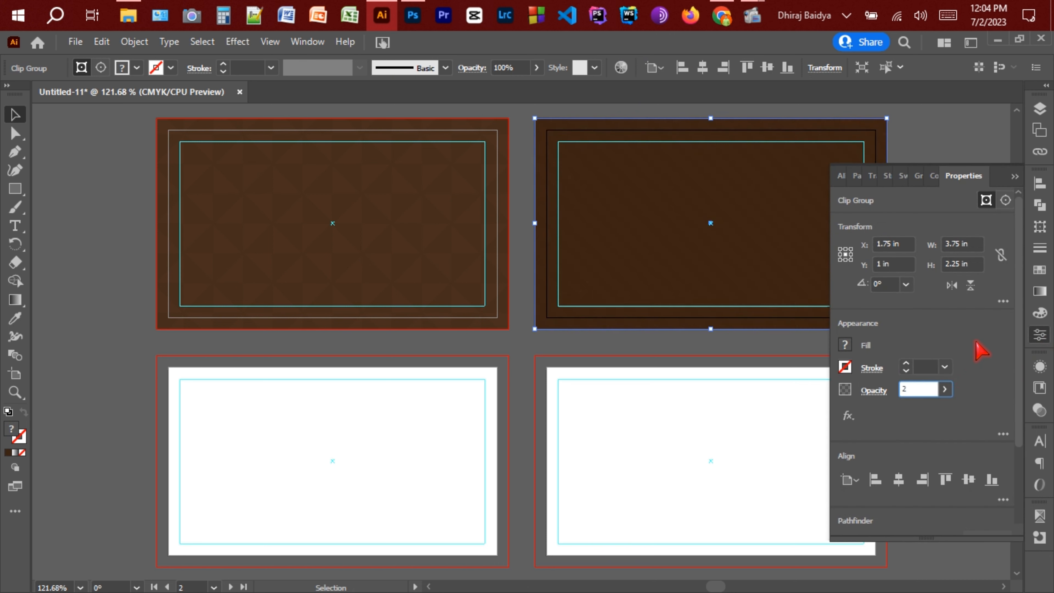
click(1023, 176)
click(937, 309)
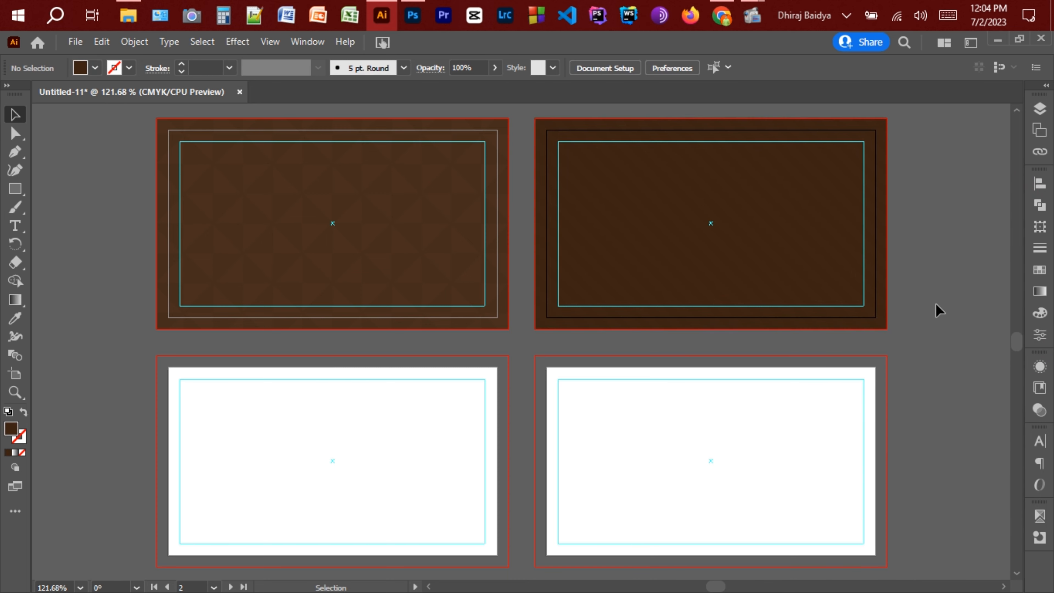
Group the dark brown rectangle with the faded diagonal stripes on the upper-right artboard.
drag(936, 309, 781, 203)
right_click(780, 201)
click(809, 315)
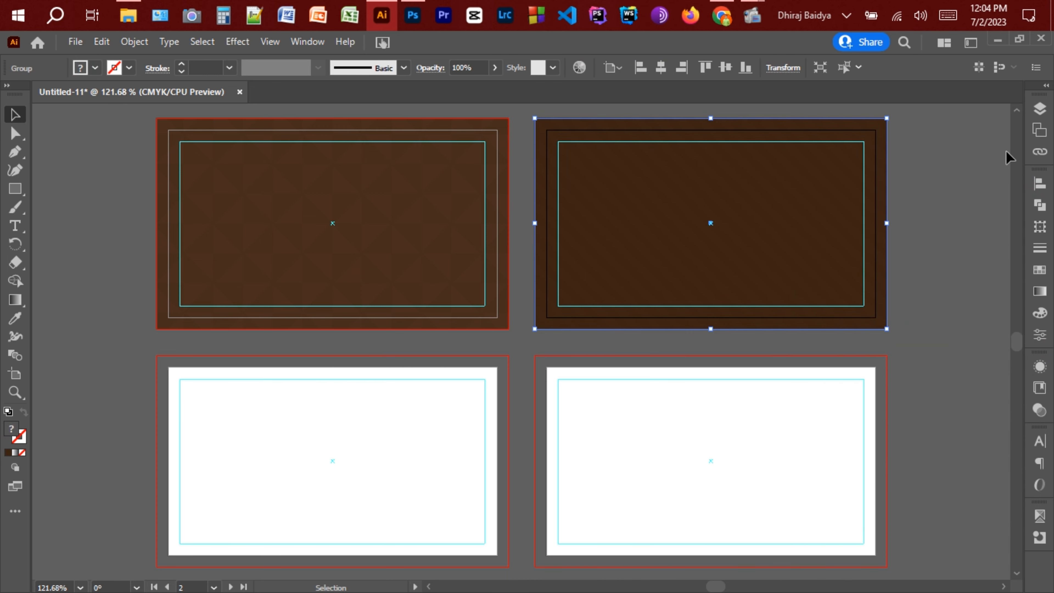
Lock the upper-right artboard's background group inside Layer 1.
click(1039, 111)
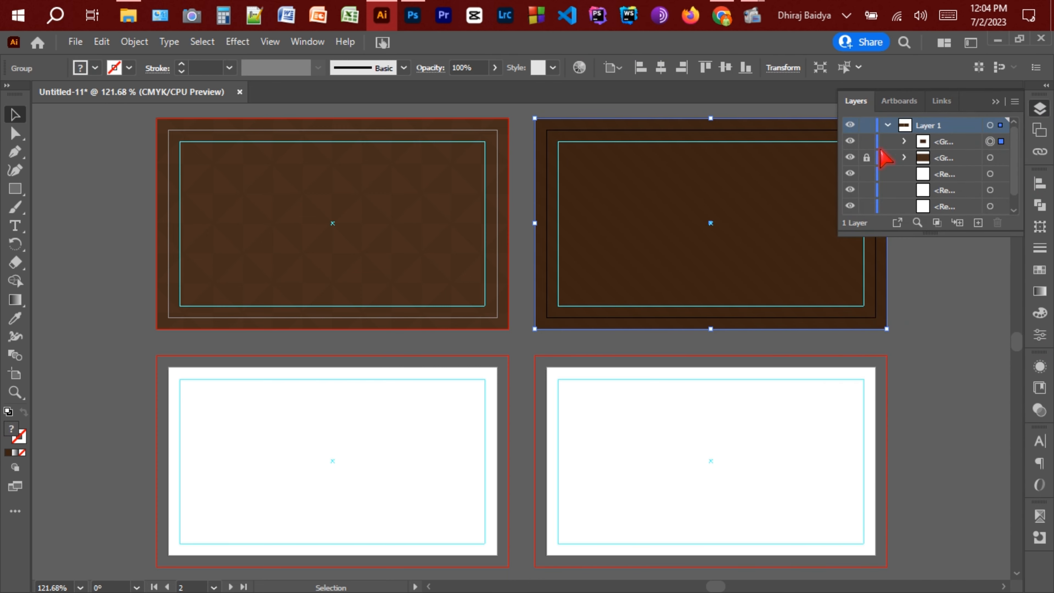
click(868, 144)
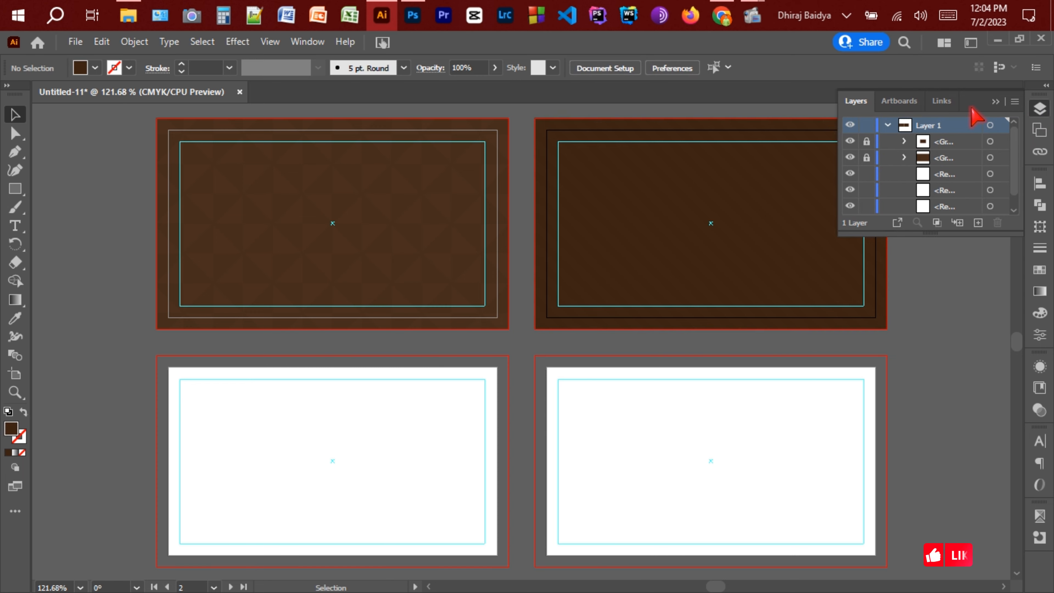
click(996, 101)
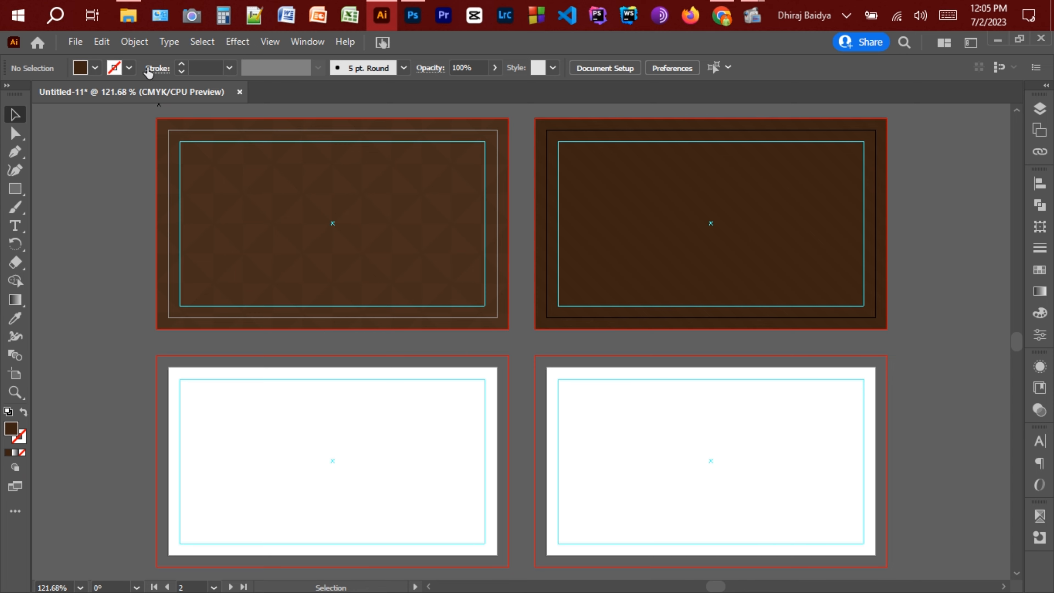
Open the preset.ai document holding the card's prepared texts, icons, logo and QR code.
click(128, 15)
double_click(194, 226)
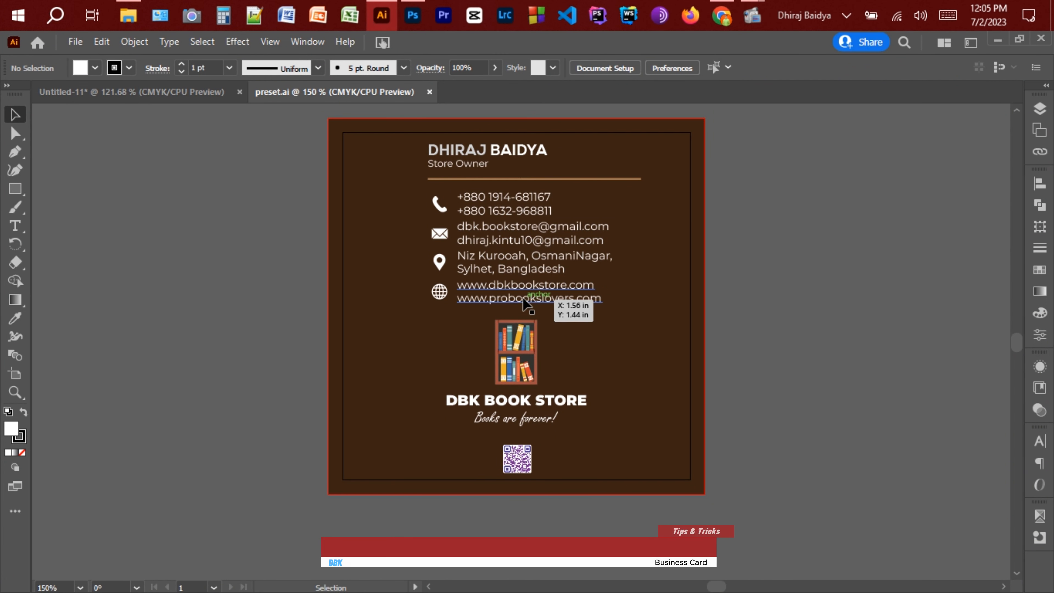
Check the font family and style of the website, address, e-mail and phone texts.
click(524, 305)
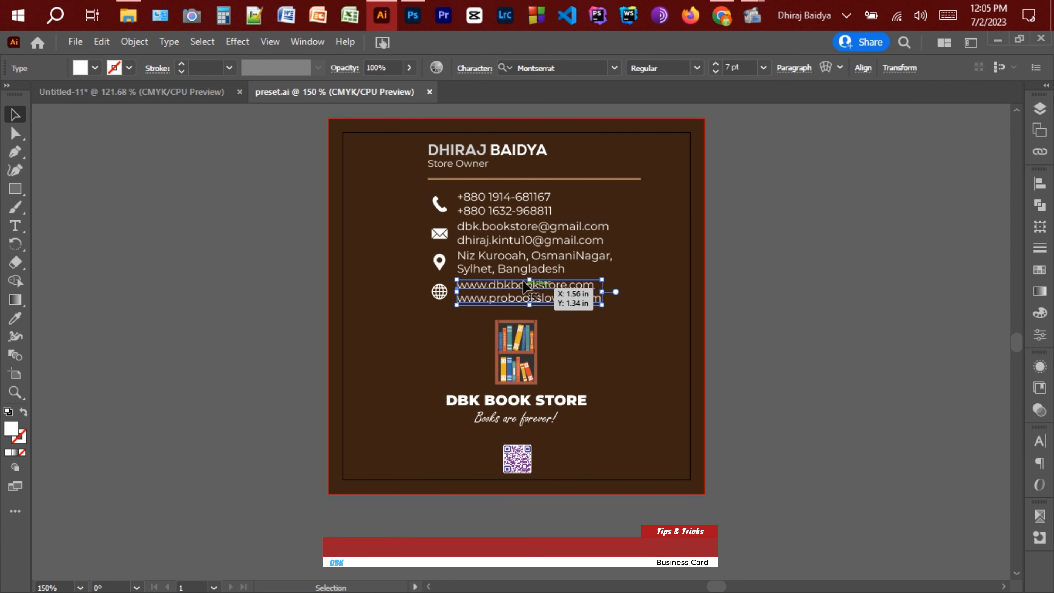
shift+click(533, 262)
shift+click(518, 230)
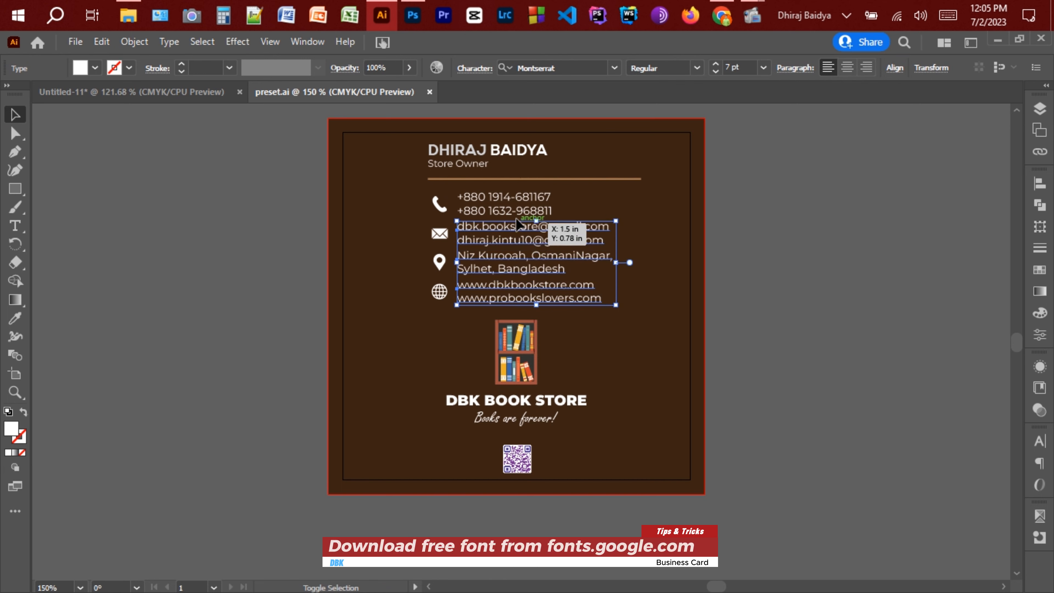
shift+click(504, 206)
click(579, 68)
click(685, 69)
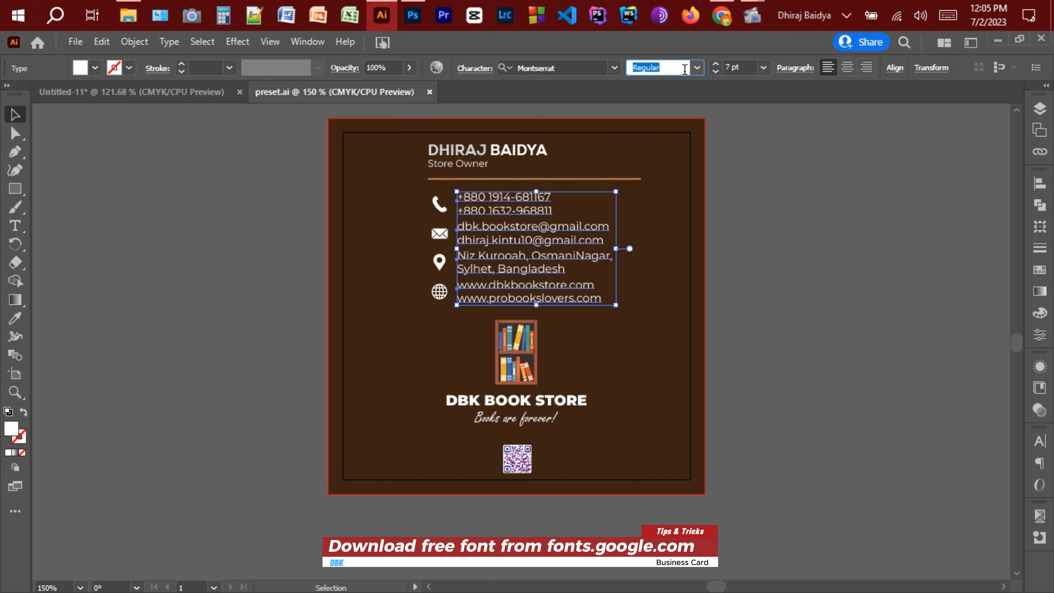
click(706, 170)
Check the font, style and size of the job title and of the owner's name.
click(458, 164)
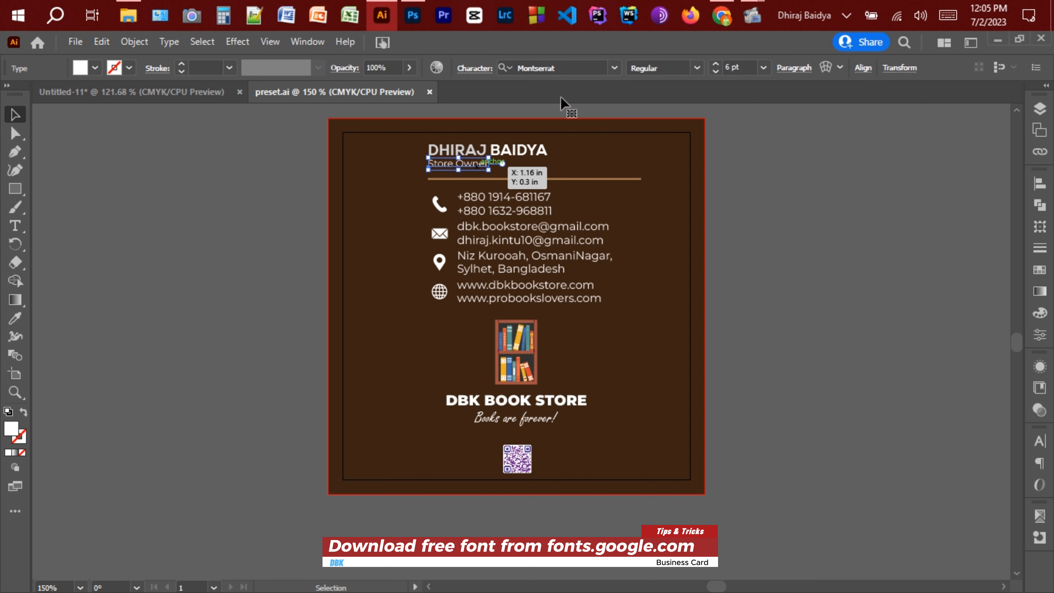
click(598, 66)
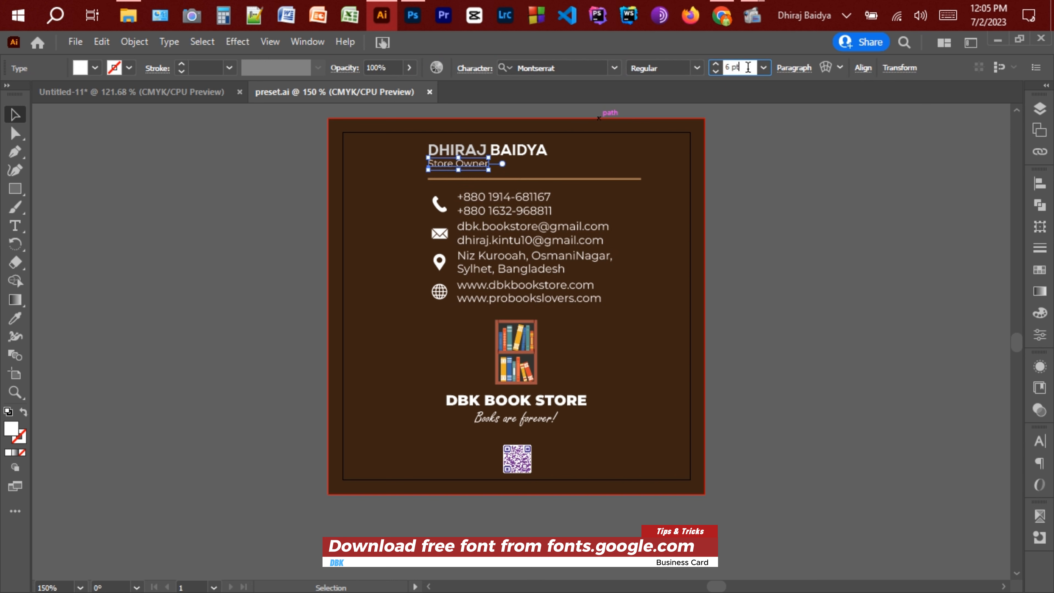
click(623, 137)
click(480, 149)
click(575, 65)
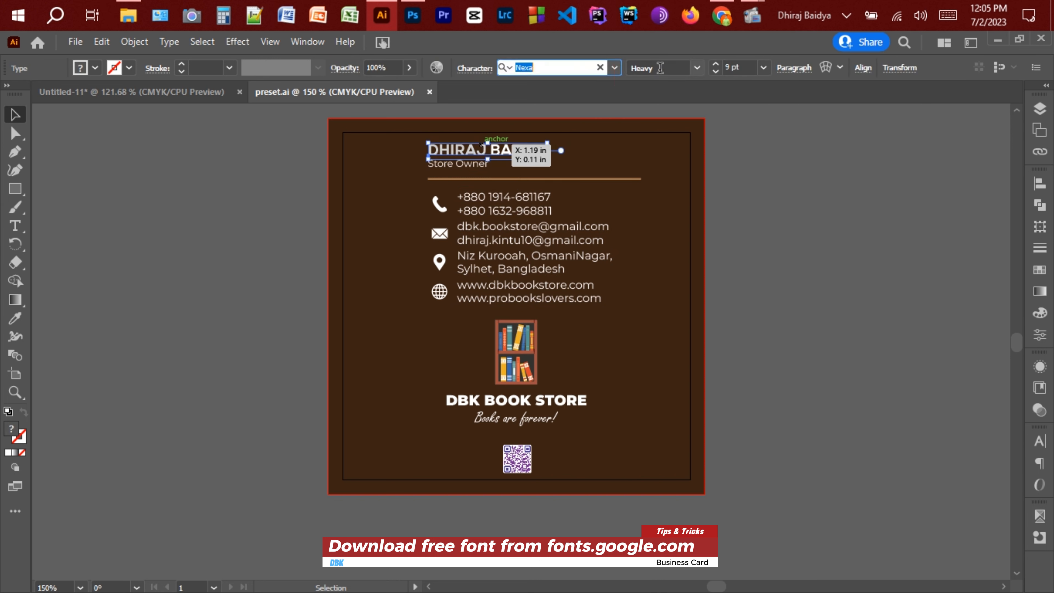
click(676, 70)
click(760, 228)
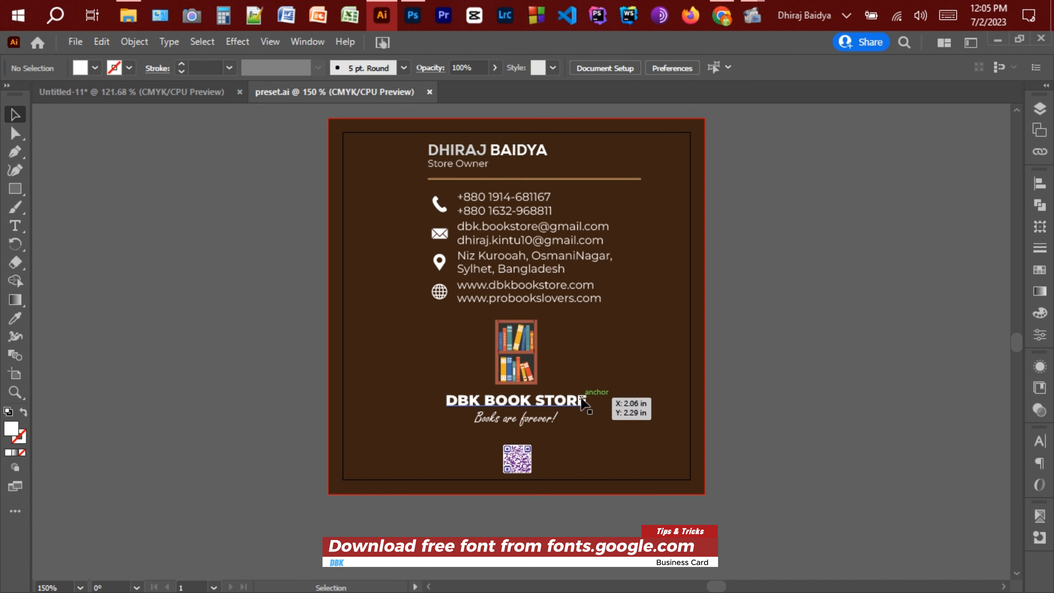
Check the font settings of the DBK BOOK STORE title and the "Books are forever!" slogan.
click(583, 400)
click(571, 66)
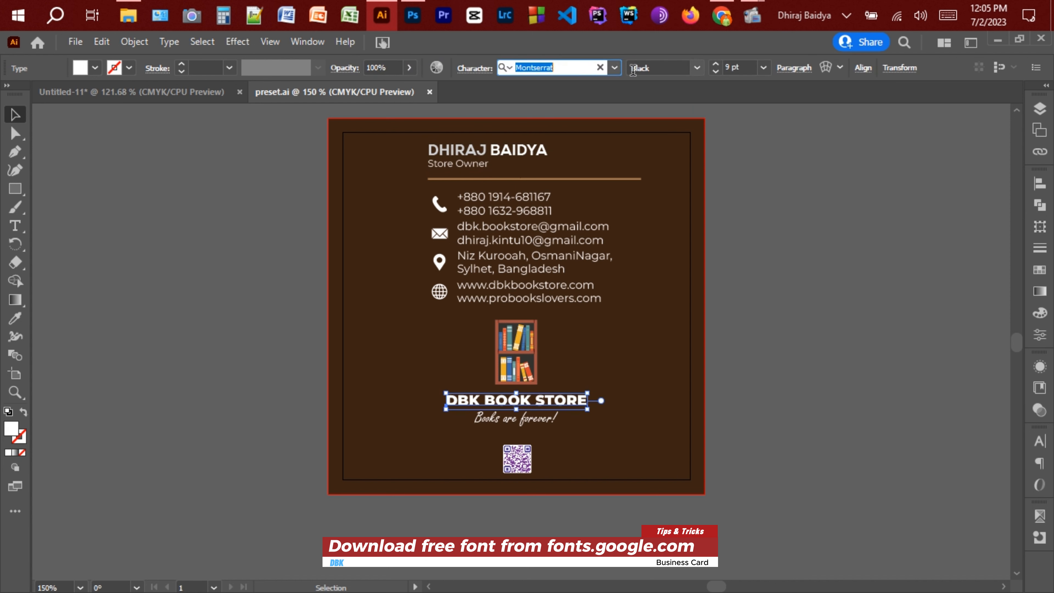
click(662, 69)
click(736, 68)
click(638, 498)
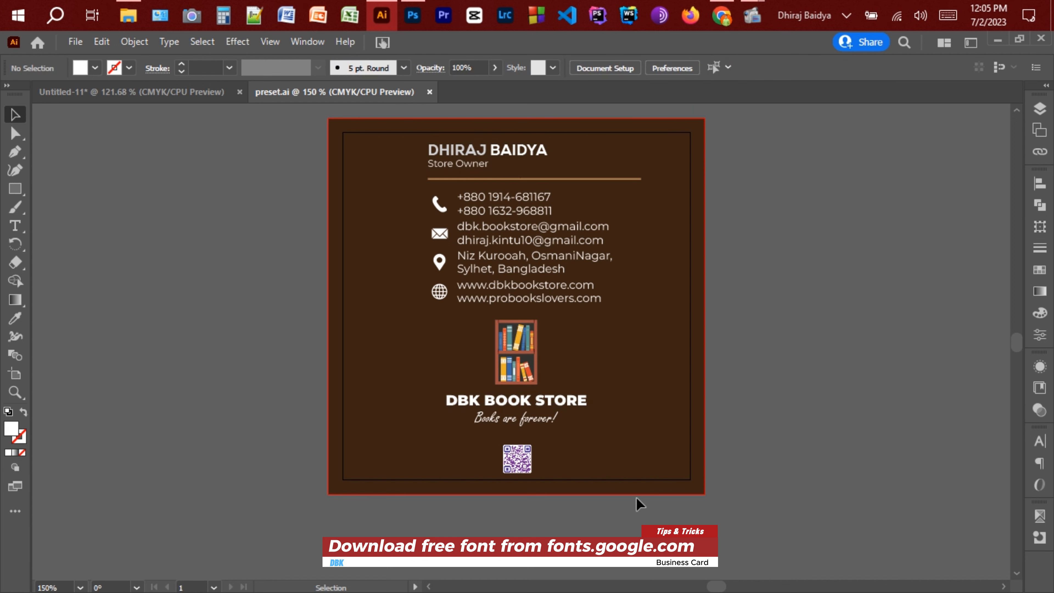
click(540, 419)
click(600, 65)
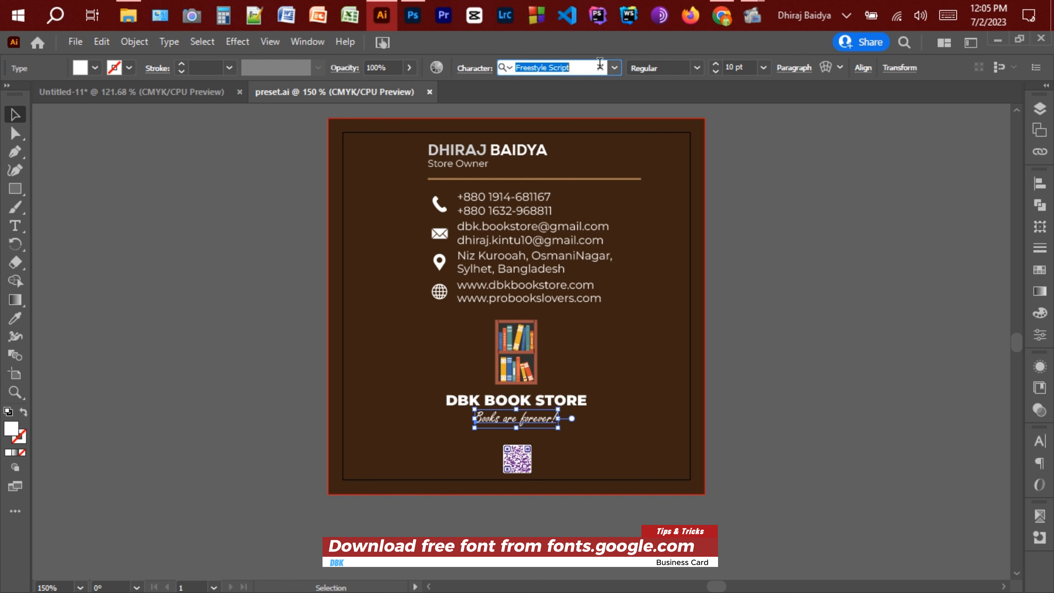
click(674, 67)
click(802, 290)
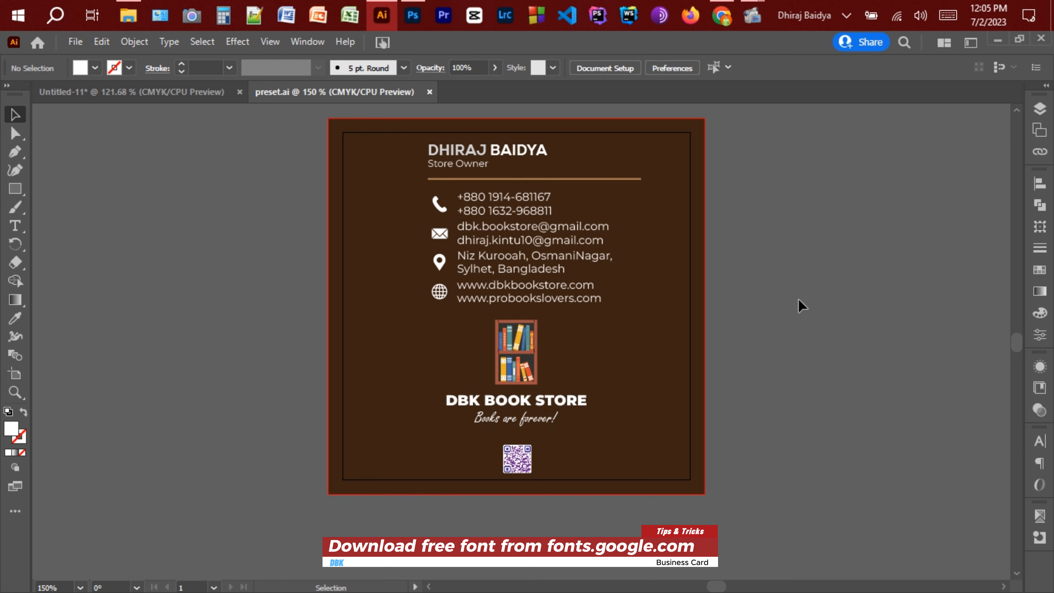
Draw a small white hexagon with the Polygon tool beside the card artboard.
drag(15, 188, 71, 226)
drag(172, 216, 303, 231)
key(v)
click(209, 239)
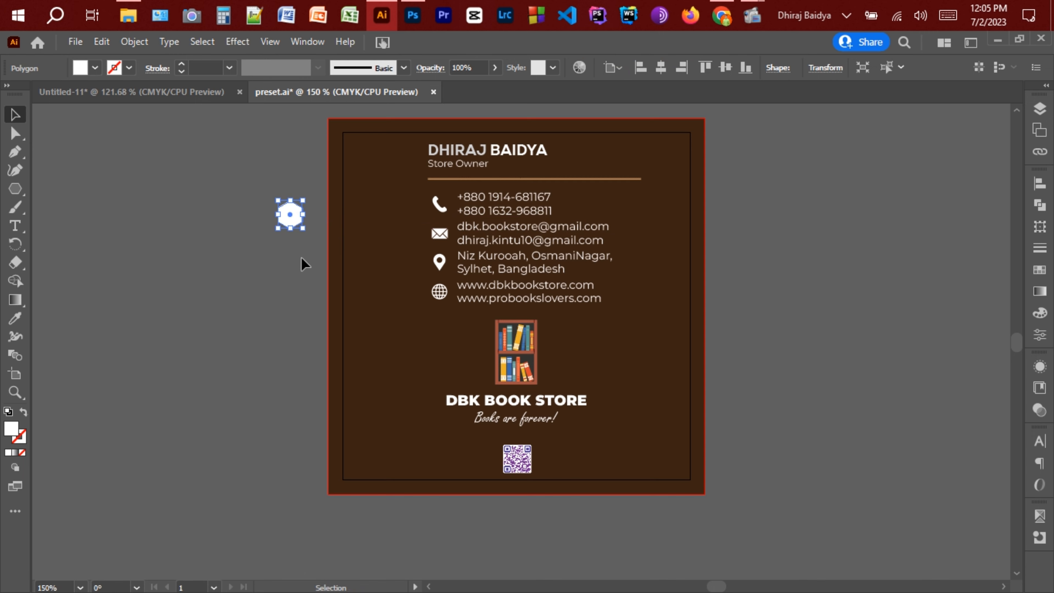
click(301, 262)
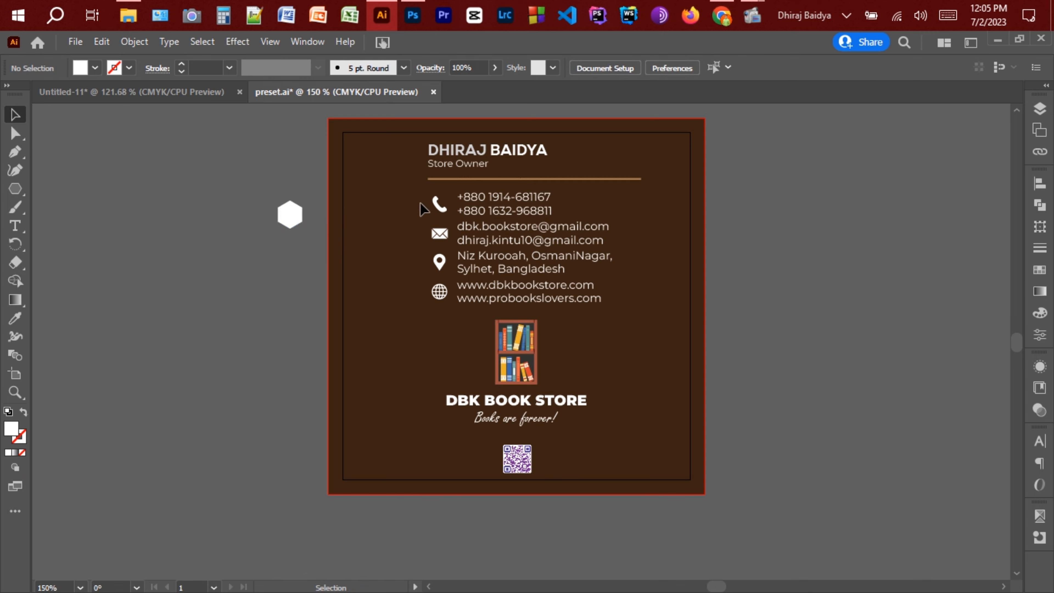
Bring the phone, envelope, location and globe icons to the front.
drag(442, 303, 442, 302)
right_click(442, 259)
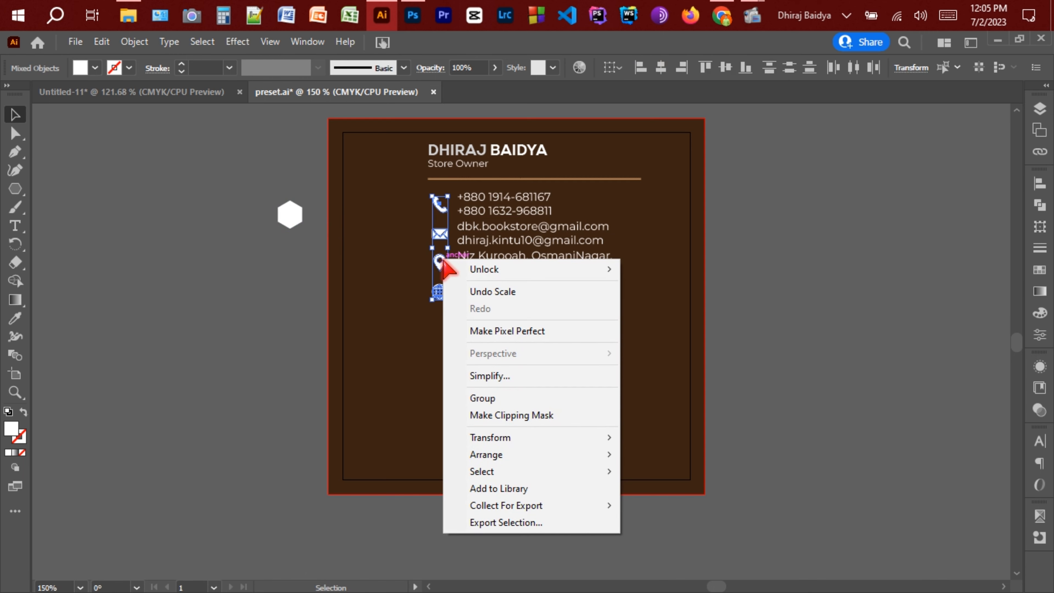
mouse_move(519, 461)
click(671, 456)
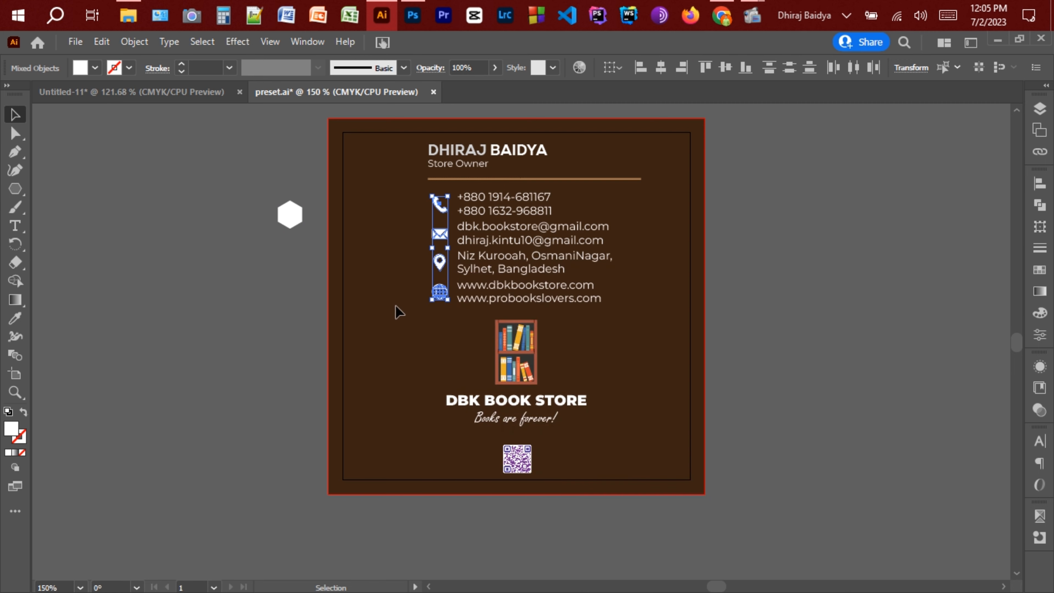
click(396, 310)
Move the white hexagon behind the phone icon and fill it with a light brown swatch.
drag(302, 228, 444, 214)
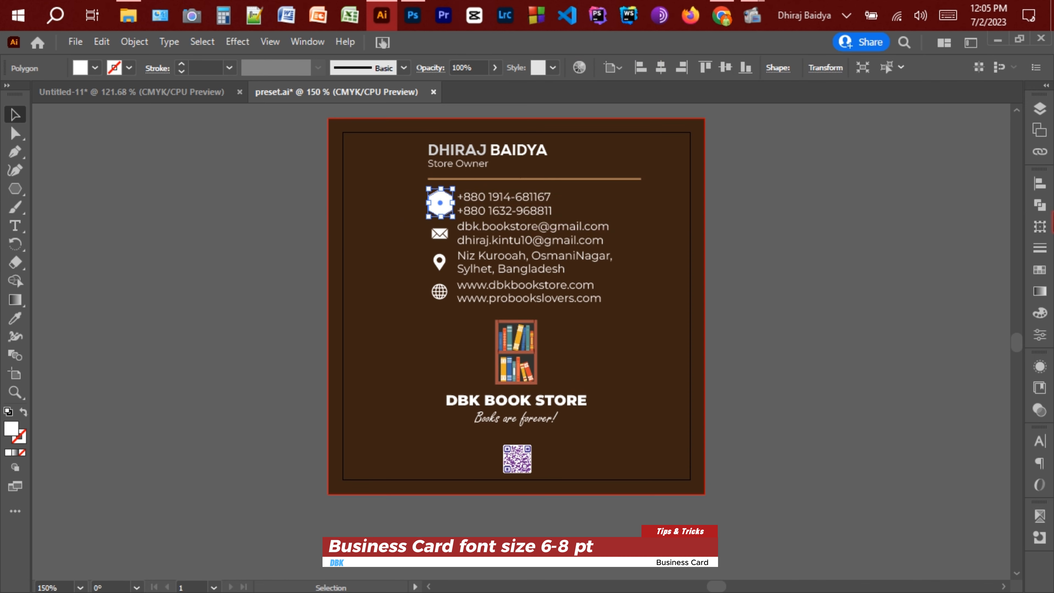
click(1040, 270)
click(915, 247)
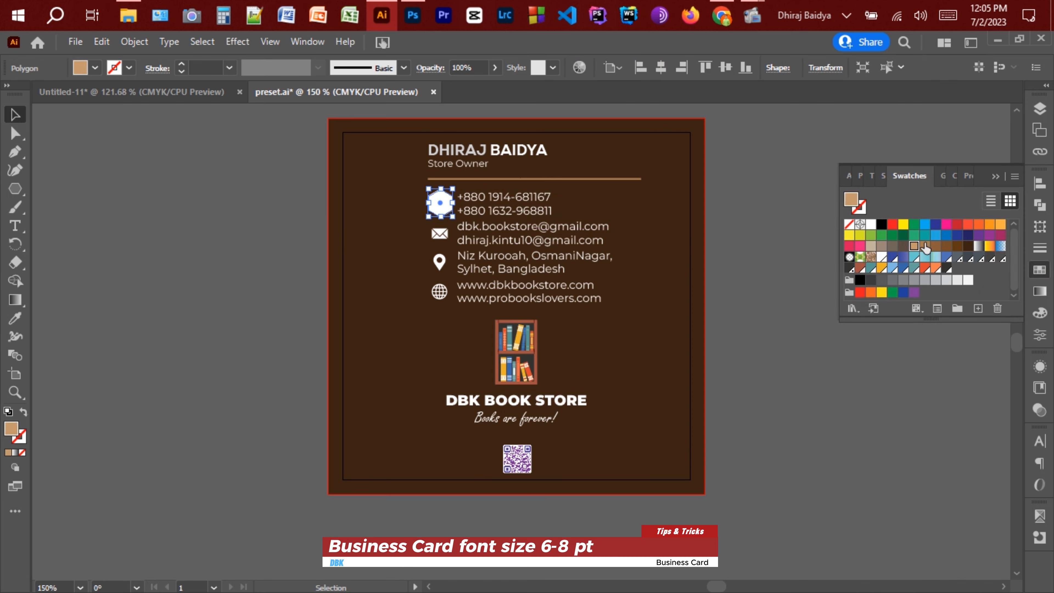
click(315, 269)
Align the centres of the phone icon and its hexagon using Align to Selection.
drag(417, 198, 445, 214)
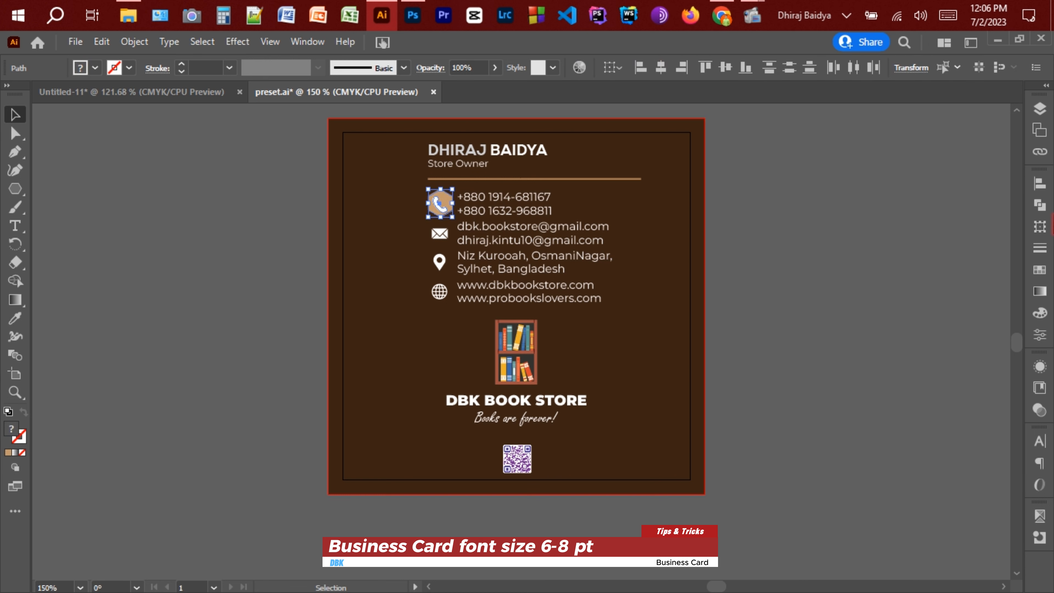
click(1038, 186)
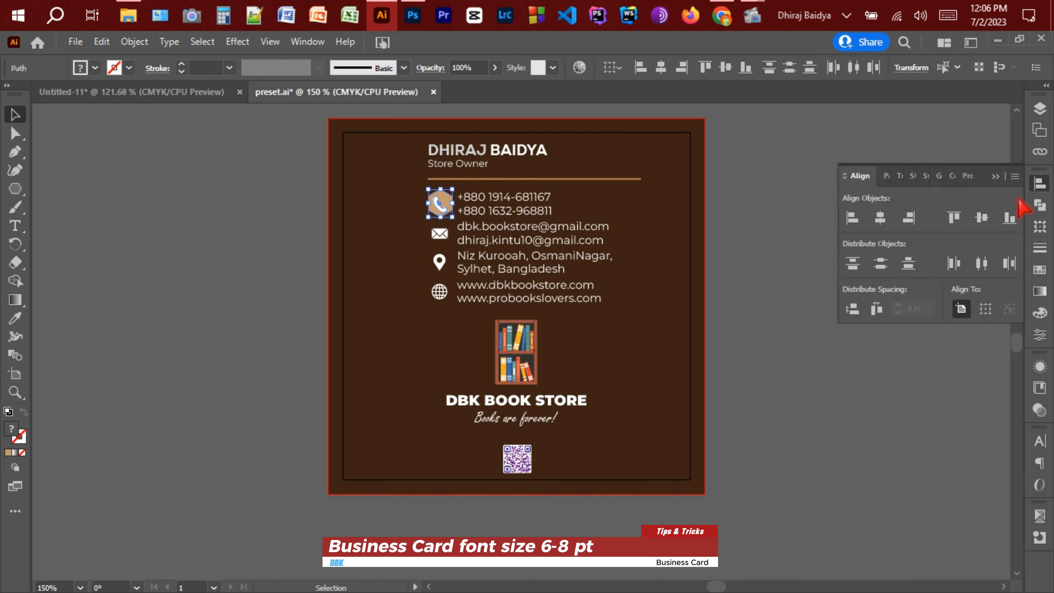
click(982, 307)
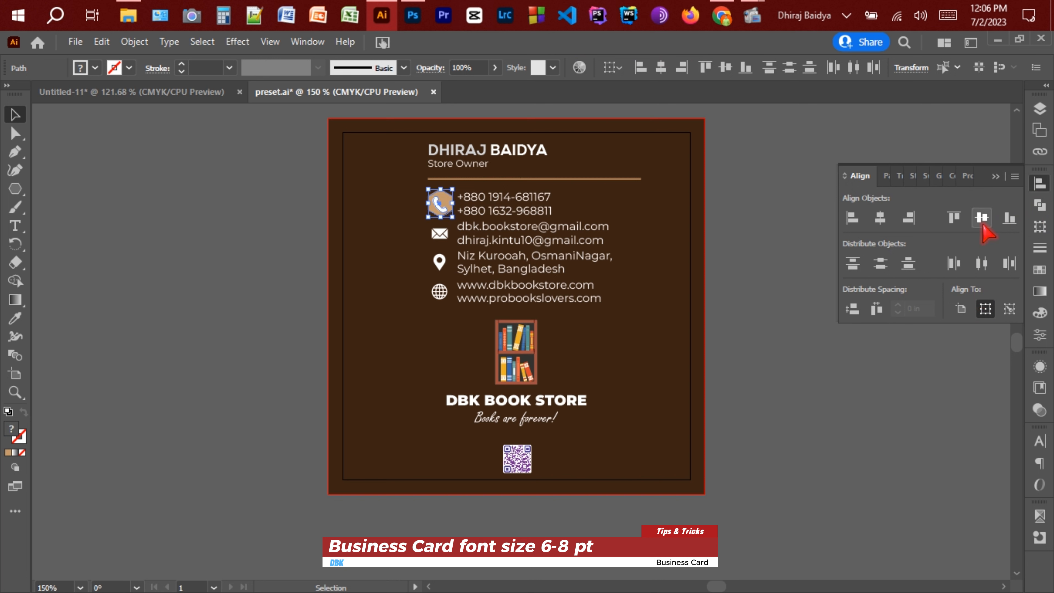
click(995, 177)
click(814, 282)
Duplicate the light brown hexagon straight down behind the envelope, location and globe icons.
click(455, 212)
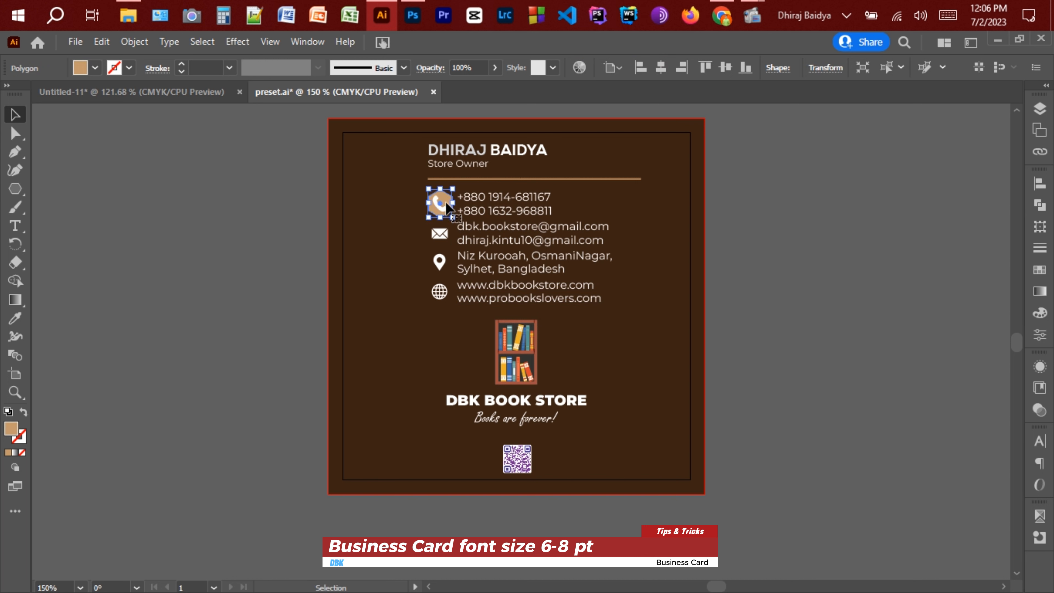
drag(447, 207, 447, 298)
click(424, 331)
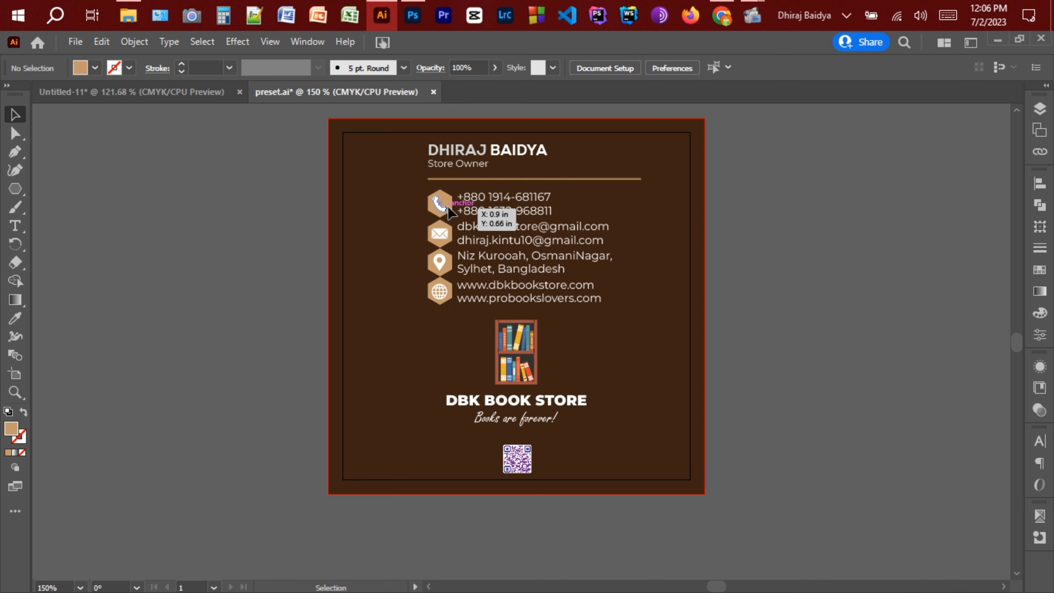
Fill the hexagons behind the phone and location icons with a medium brown swatch.
click(440, 204)
click(403, 240)
click(448, 213)
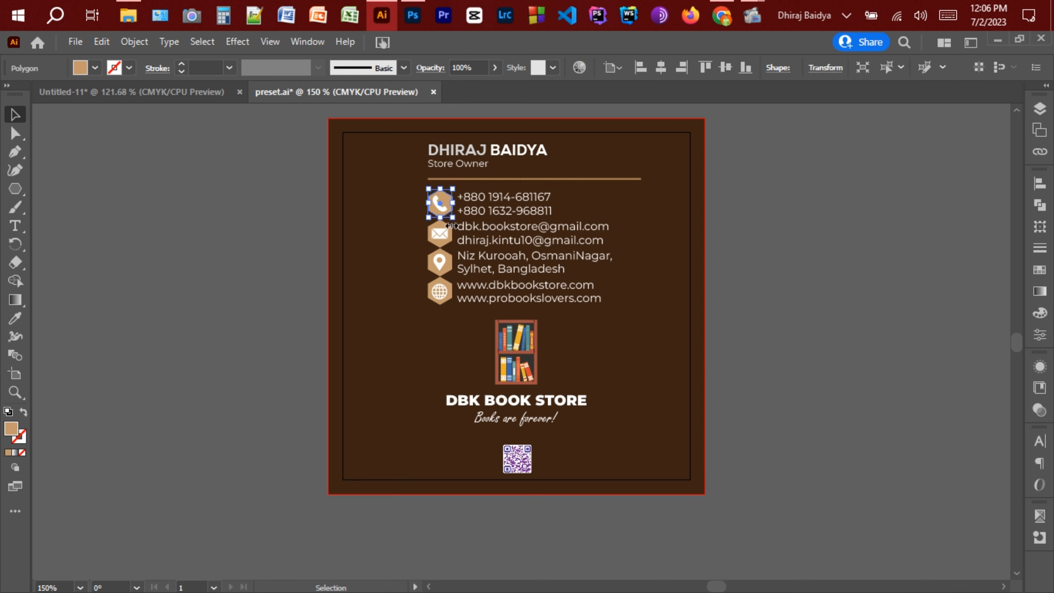
shift+click(434, 241)
shift+click(434, 270)
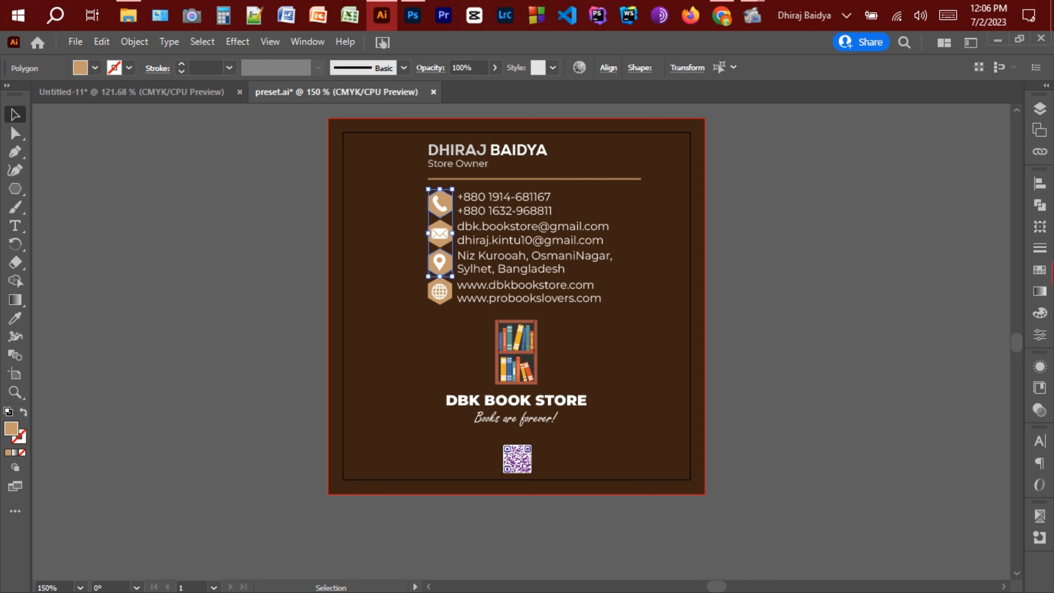
click(1041, 276)
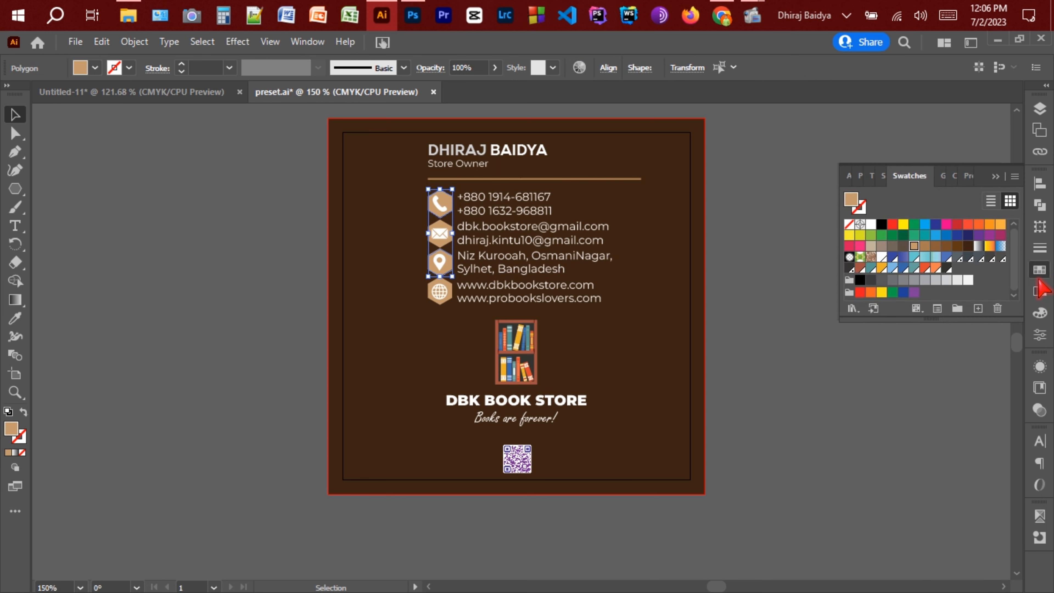
click(936, 247)
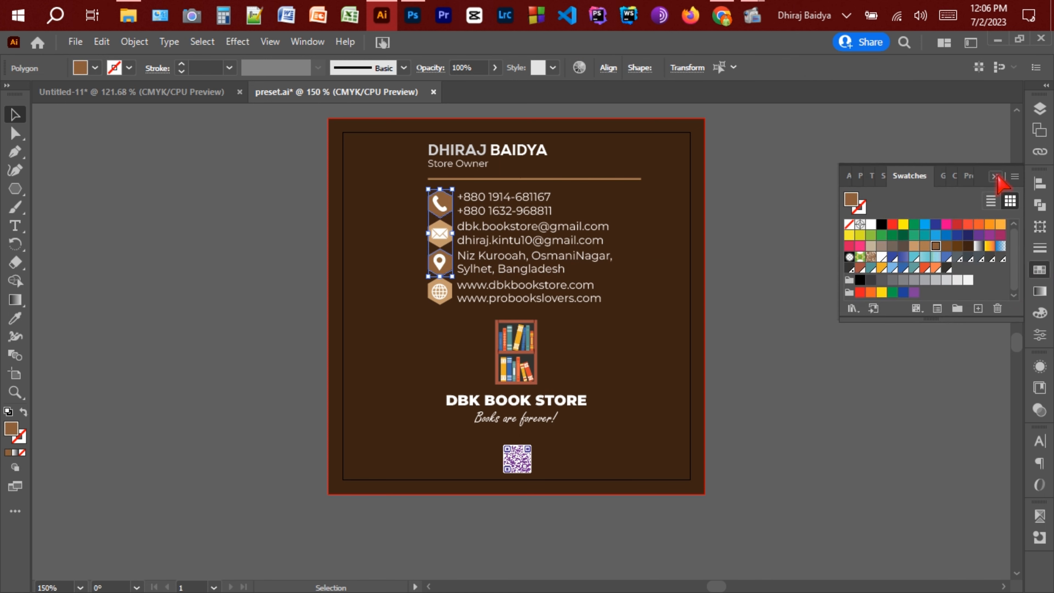
click(926, 251)
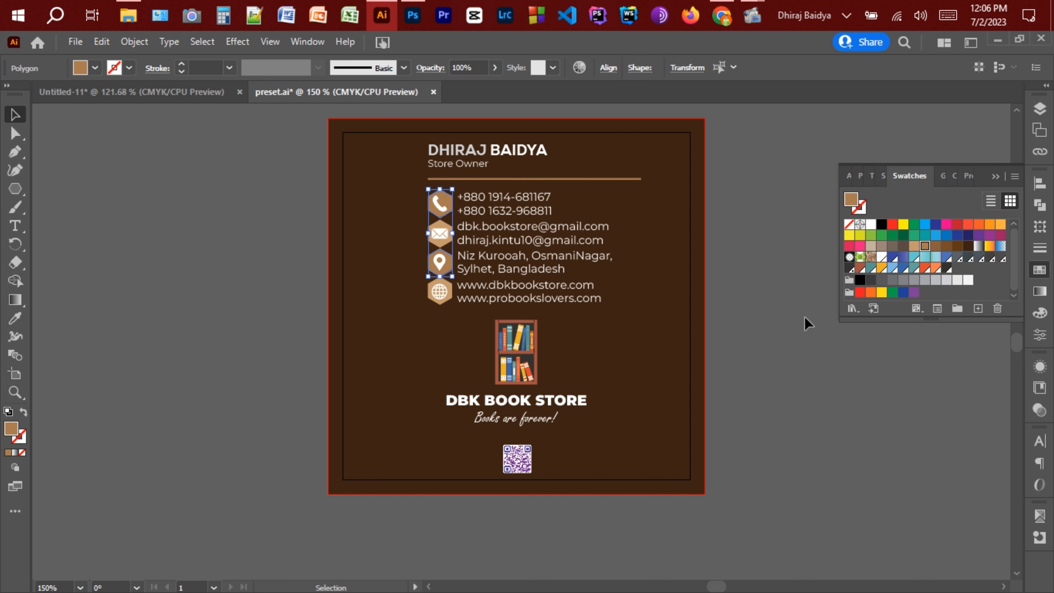
click(657, 348)
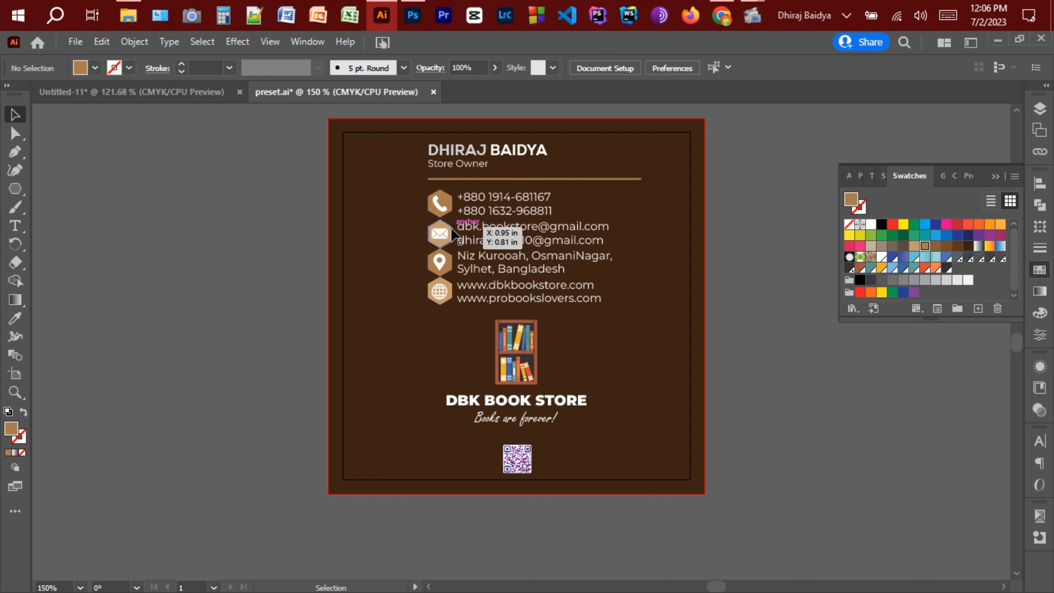
Fill the hexagons behind the envelope and globe icons with the C=40 M=65 Y=90 K=35 brown swatch.
click(440, 233)
shift+click(439, 263)
shift+click(439, 291)
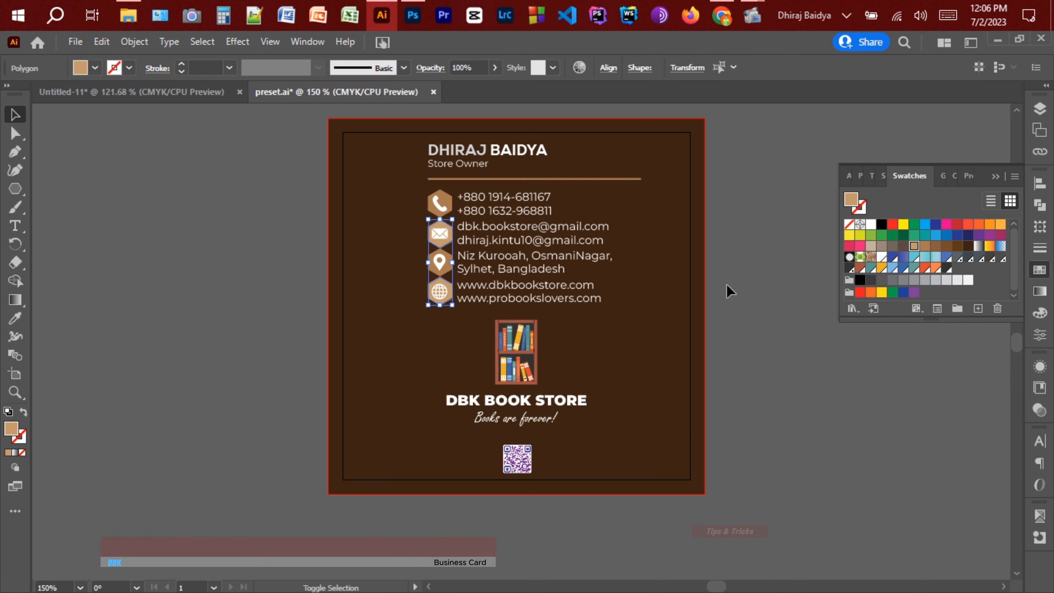
click(947, 247)
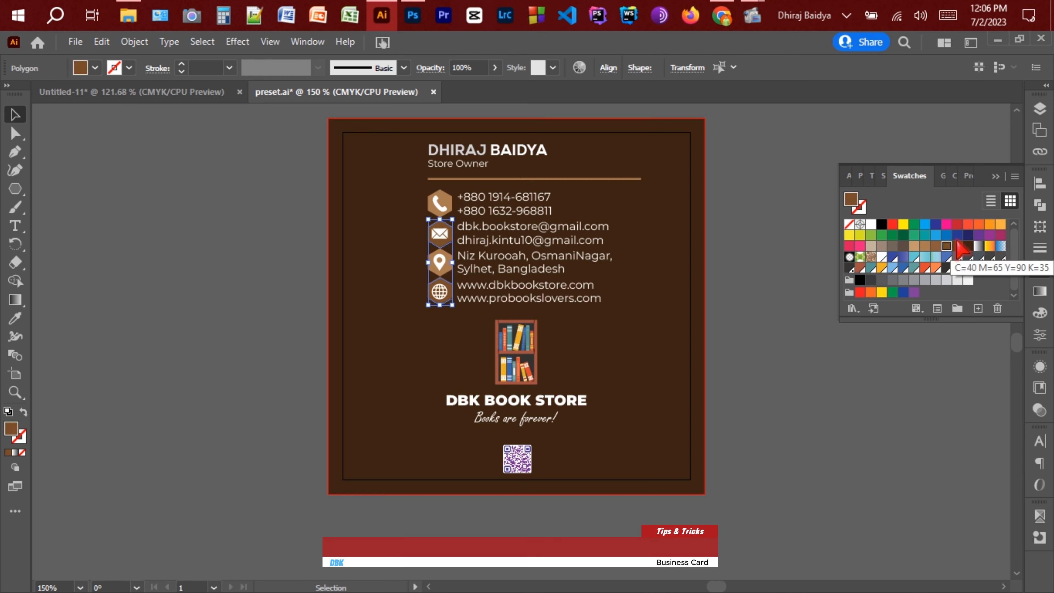
click(876, 320)
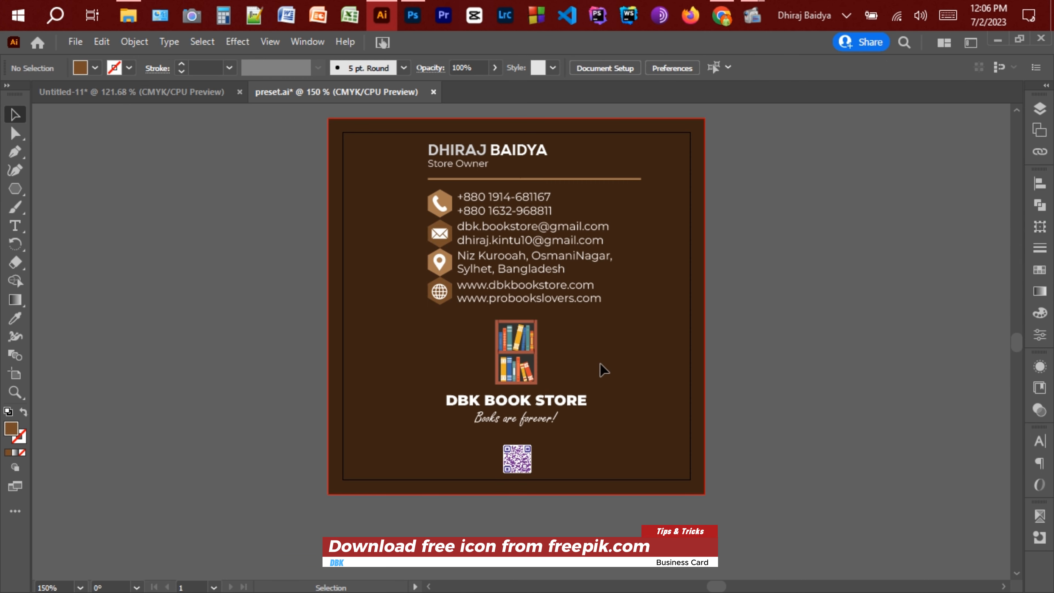
Align the envelope, location and globe icons with their hexagons by horizontal centre.
click(441, 211)
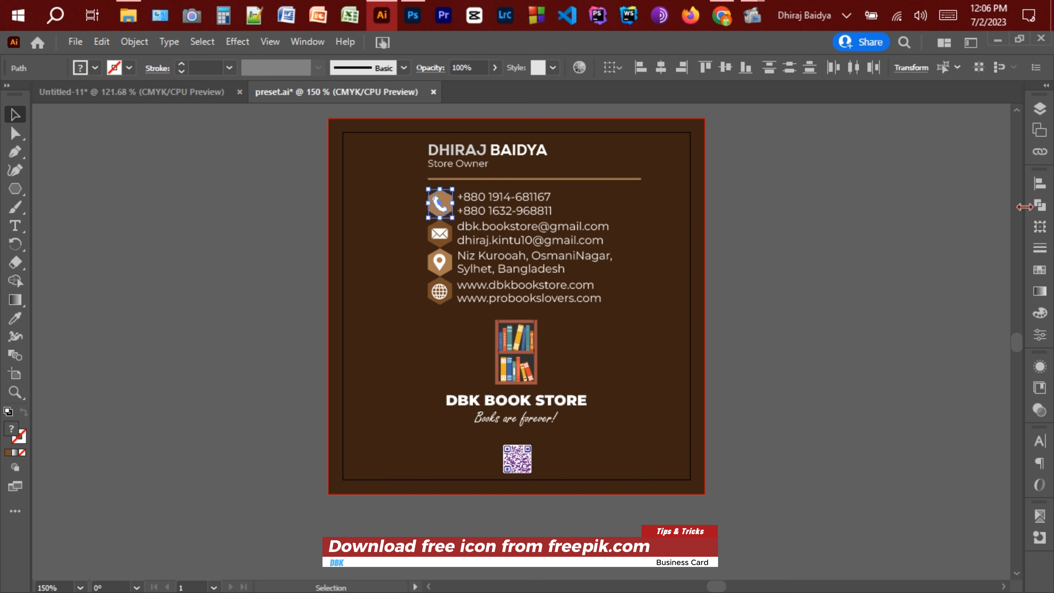
click(1042, 202)
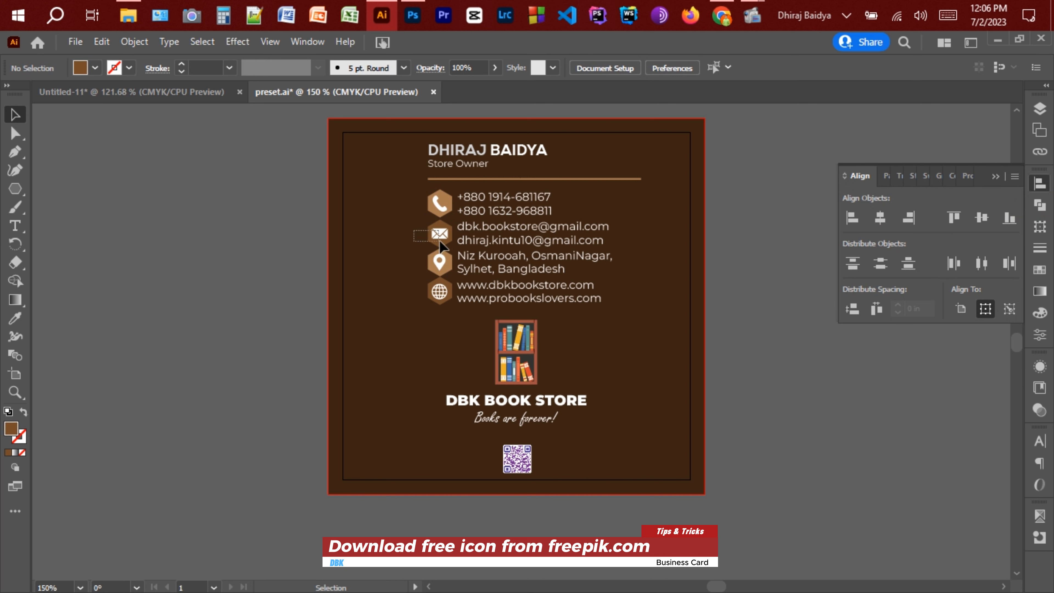
drag(440, 243, 442, 245)
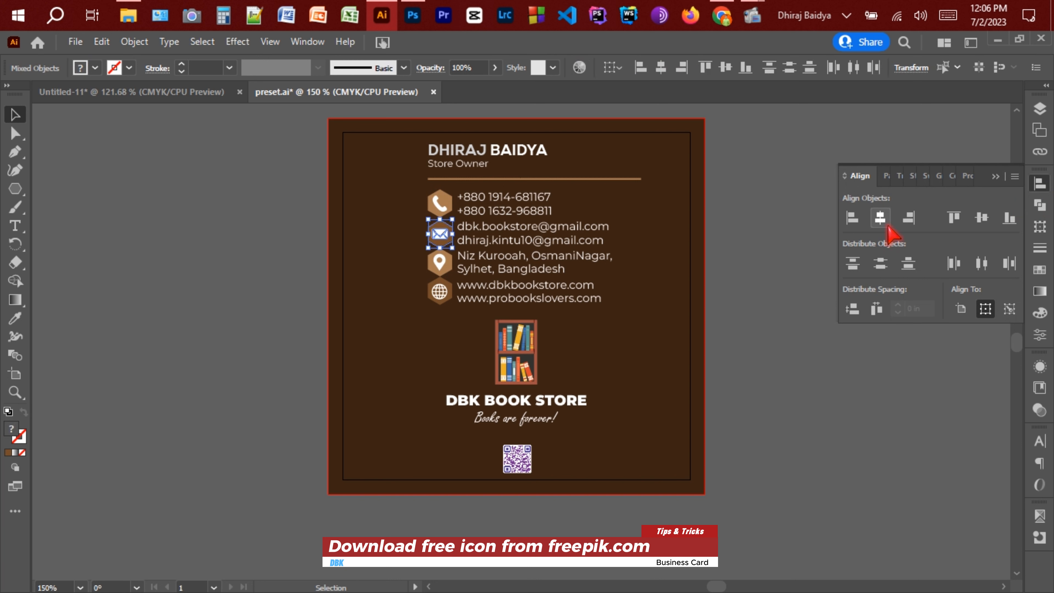
click(394, 278)
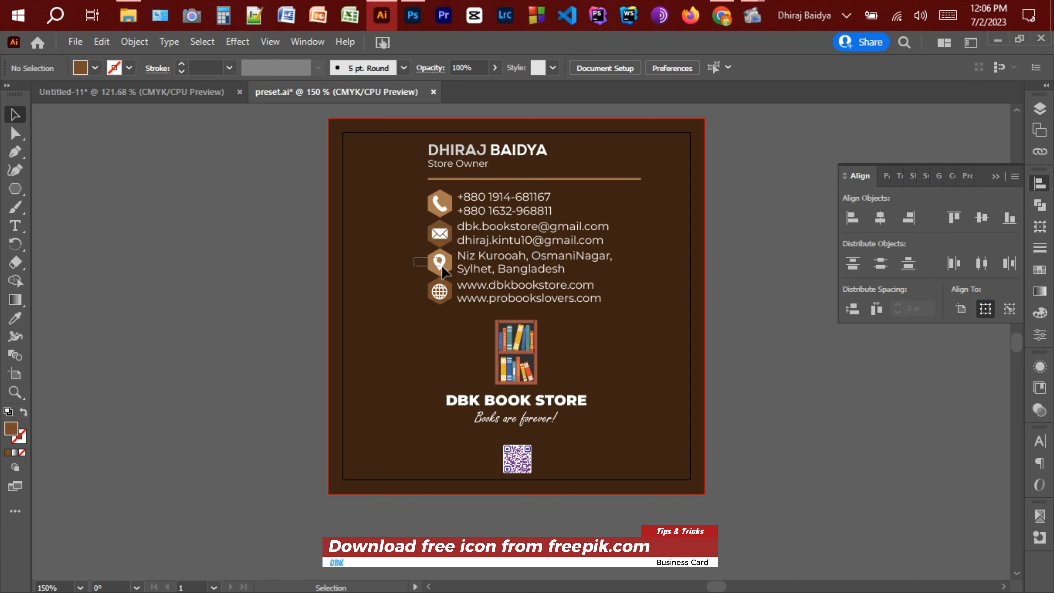
drag(443, 272, 445, 274)
click(880, 221)
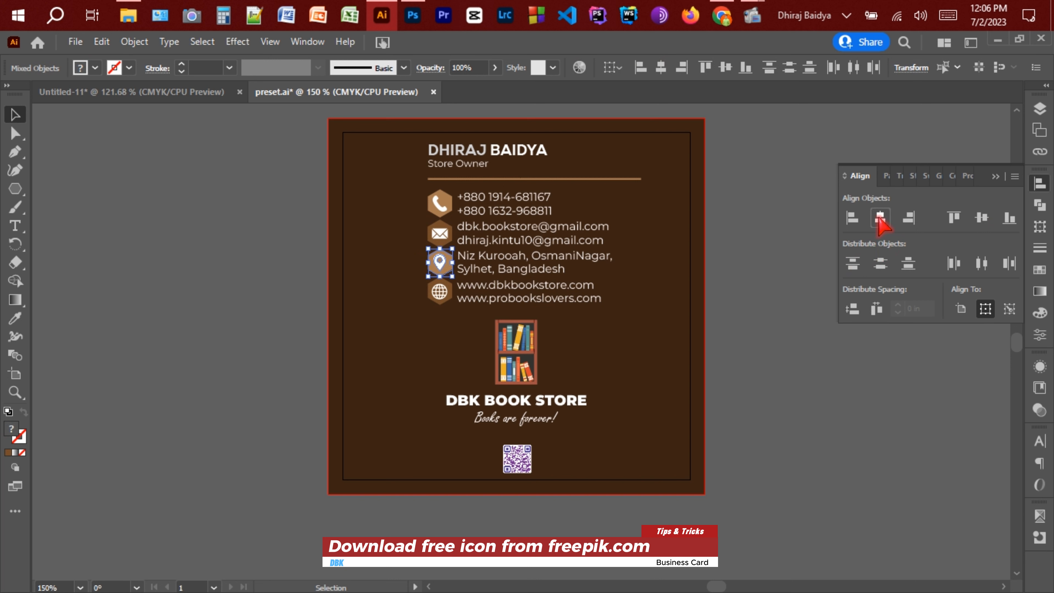
click(413, 341)
drag(445, 305, 446, 306)
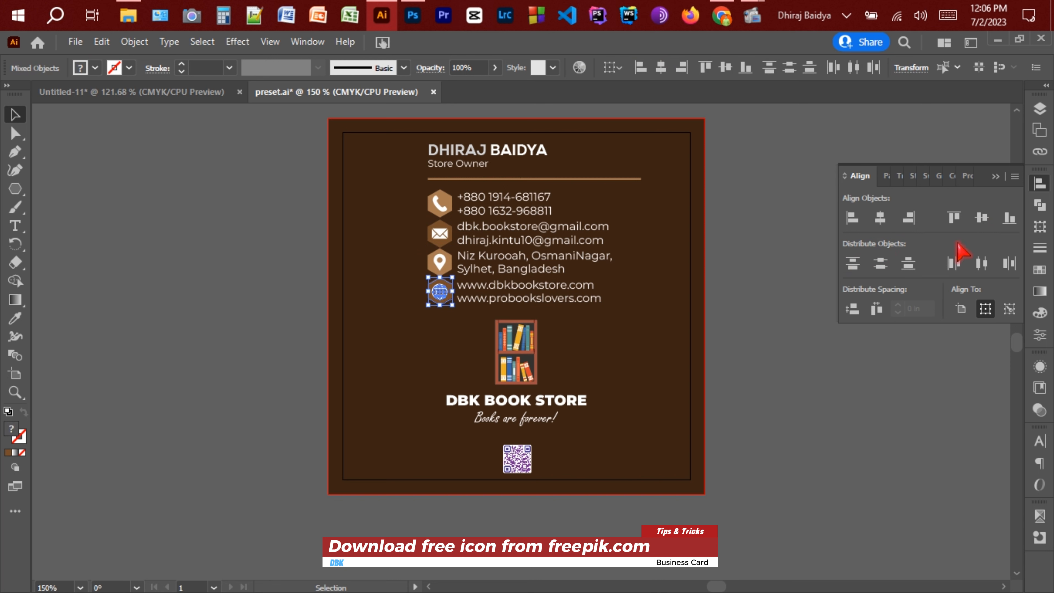
click(881, 218)
click(454, 351)
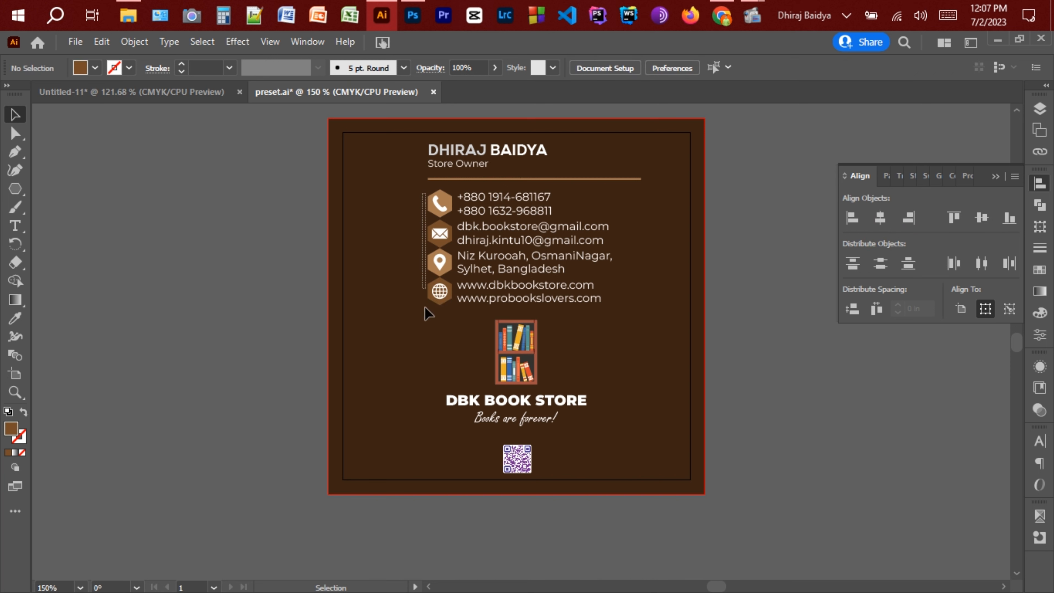
Round the corners of all four icon hexagons together to about 0.05 in.
drag(425, 306, 426, 329)
drag(432, 199, 432, 195)
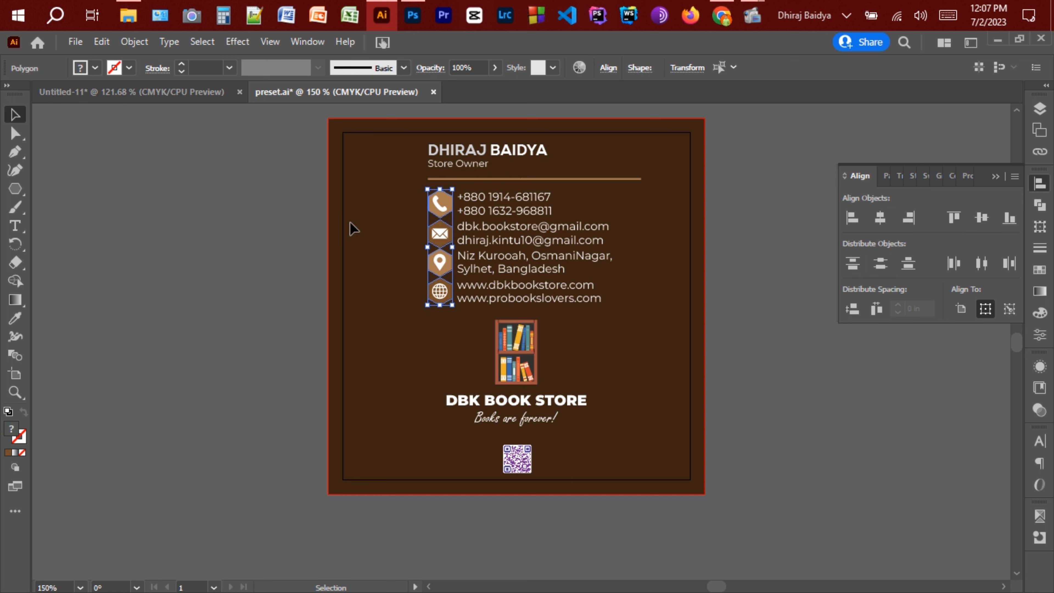
key(a)
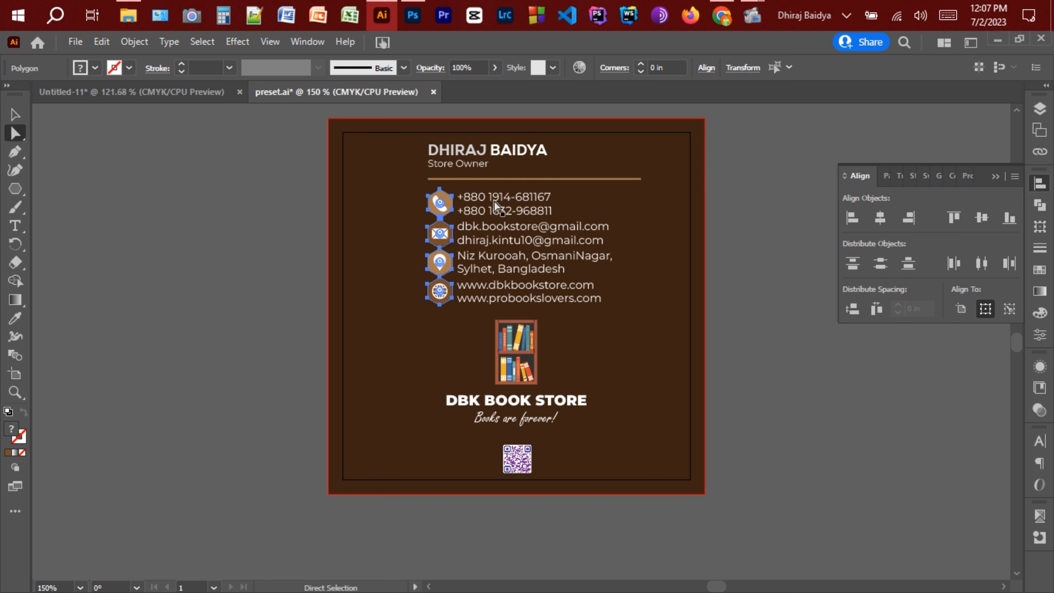
drag(440, 204, 444, 212)
click(400, 238)
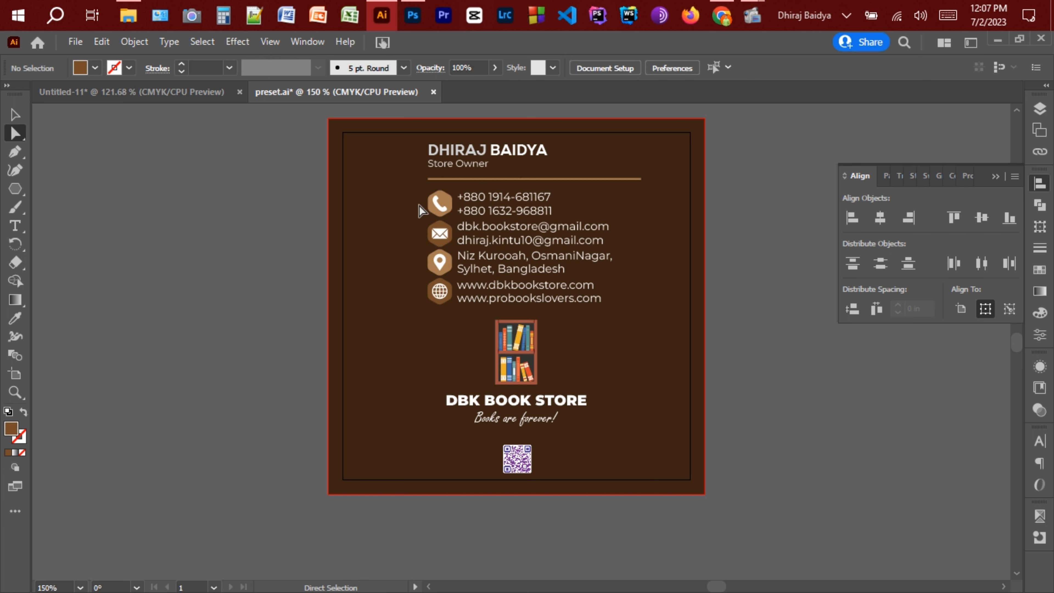
Group the phone icon with its hexagon and the envelope icon with its hexagon.
drag(419, 203, 441, 206)
right_click(441, 206)
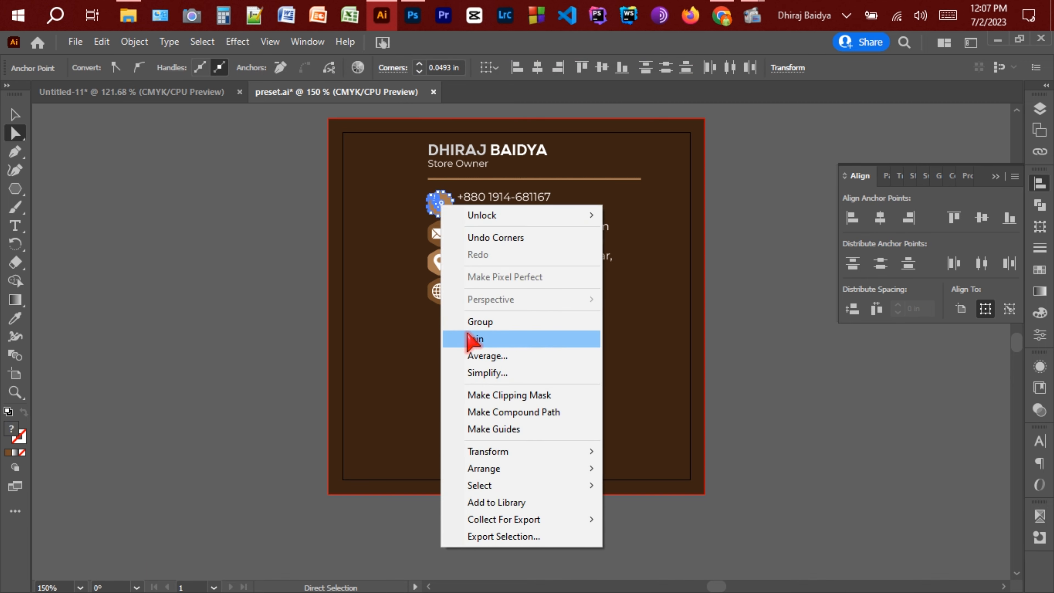
click(473, 324)
key(v)
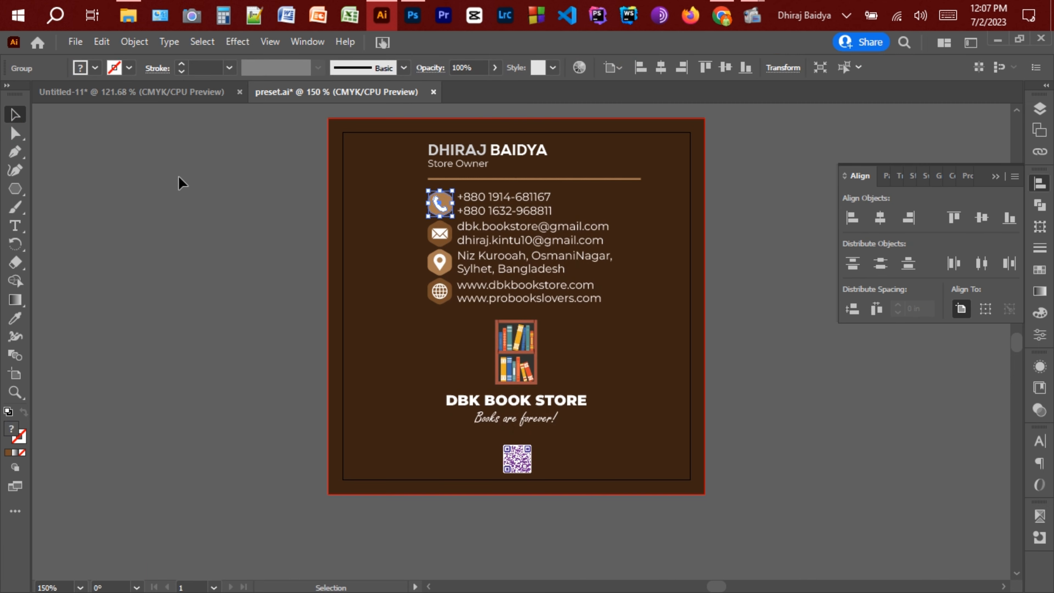
click(373, 239)
click(440, 233)
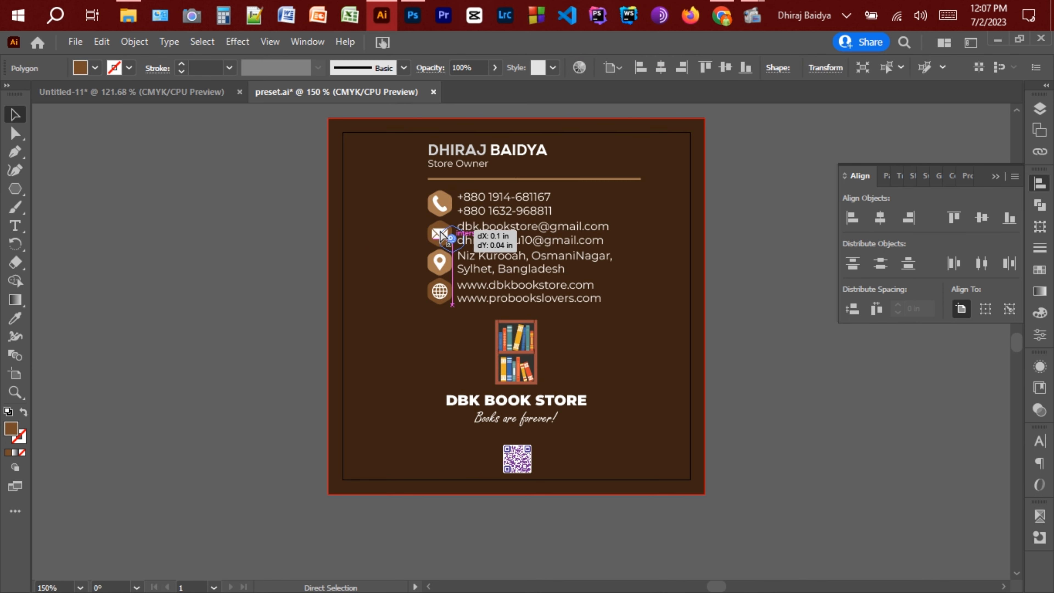
drag(415, 236, 453, 249)
right_click(441, 238)
click(478, 374)
Group the location icon with its hexagon and the globe icon with its hexagon.
right_click(445, 270)
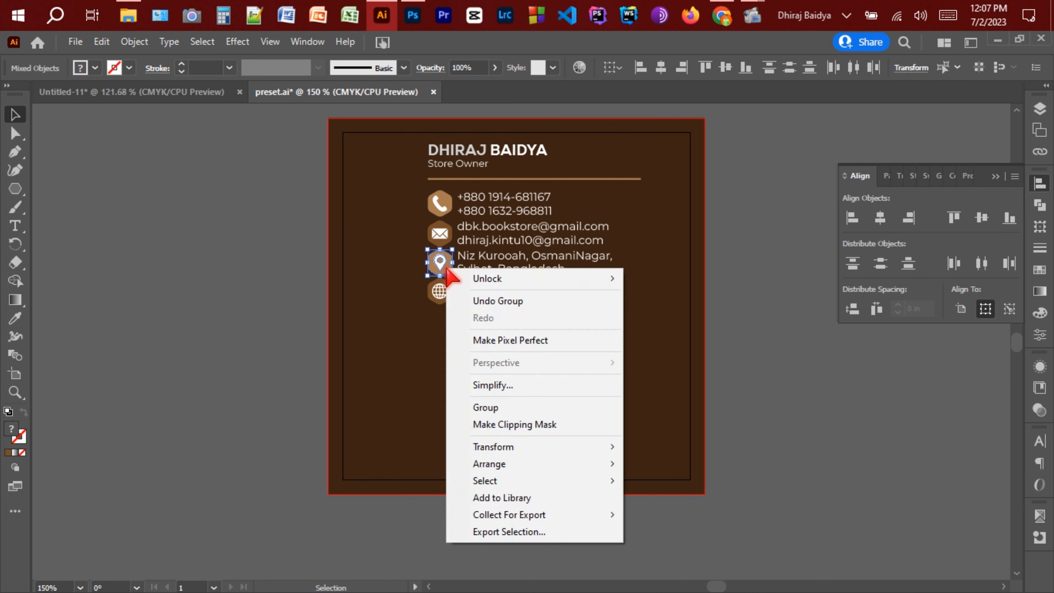
click(497, 409)
drag(419, 286, 451, 315)
right_click(441, 302)
click(481, 441)
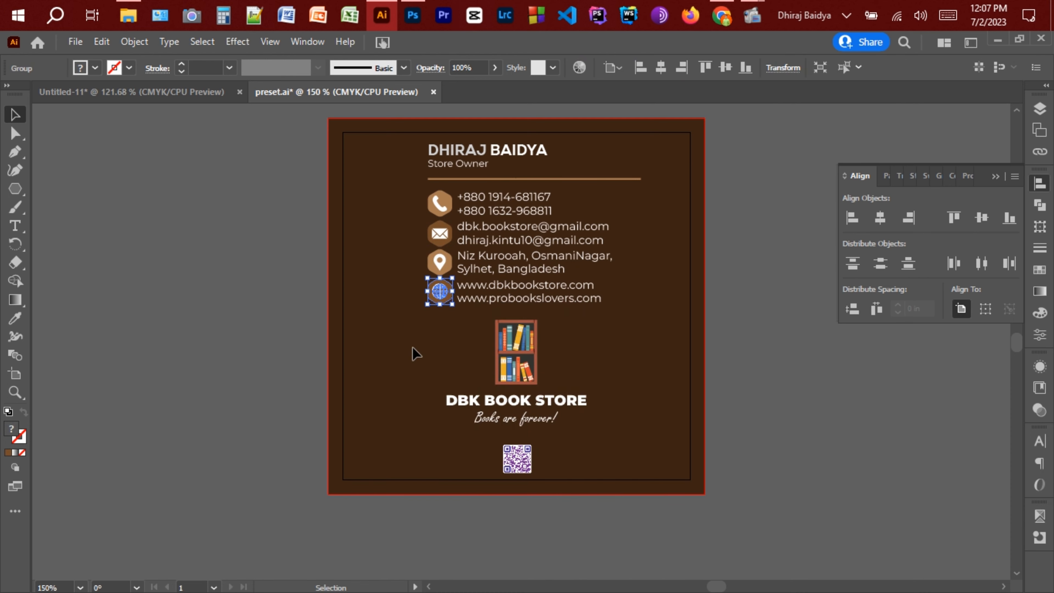
drag(416, 196, 442, 215)
right_click(443, 200)
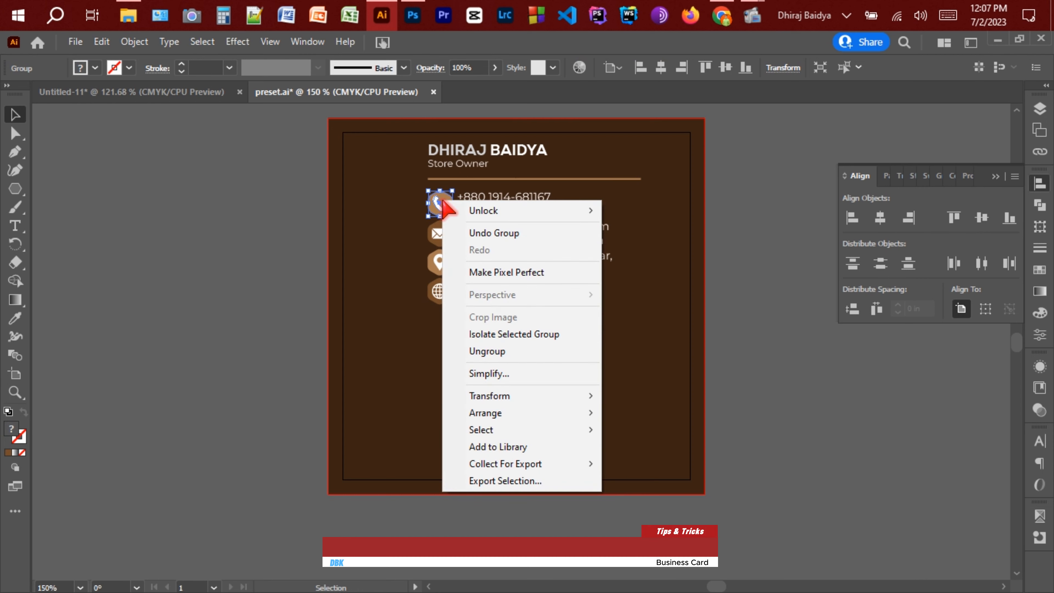
click(377, 260)
Distribute the four icon groups evenly by their vertical centres and ungroup them.
drag(442, 303, 442, 312)
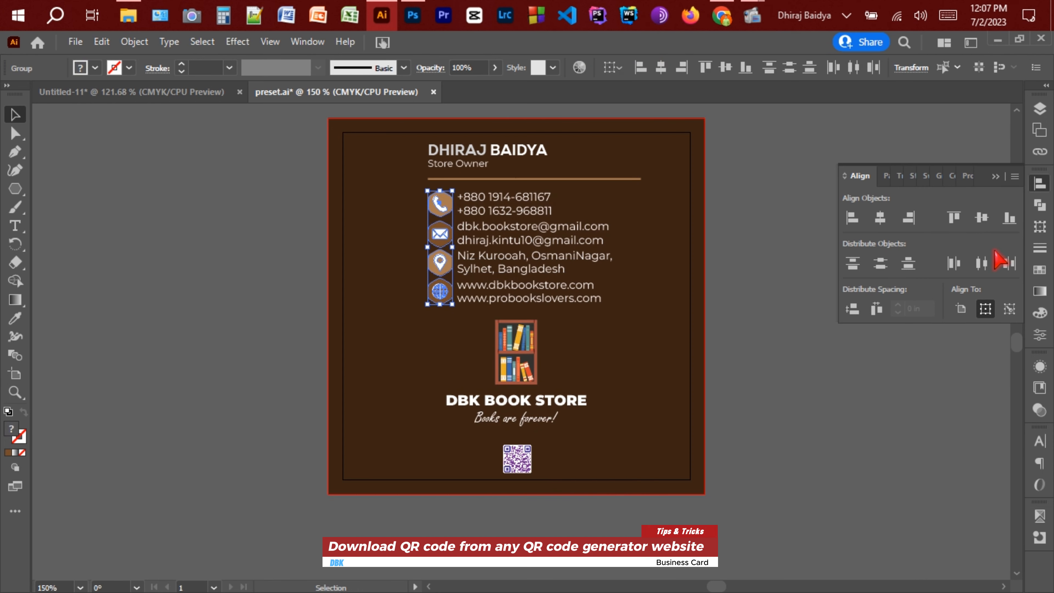
click(880, 265)
click(996, 177)
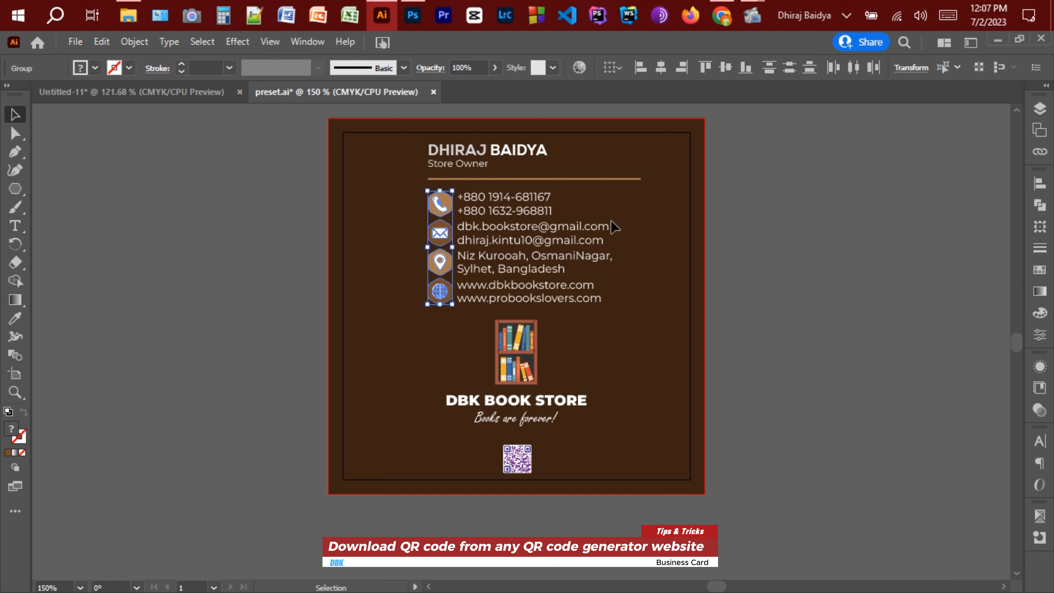
right_click(433, 220)
click(487, 375)
click(395, 346)
Copy the name, job title, divider line, icons and contact texts from preset.ai into Untitled-11 and group them.
drag(645, 308, 417, 149)
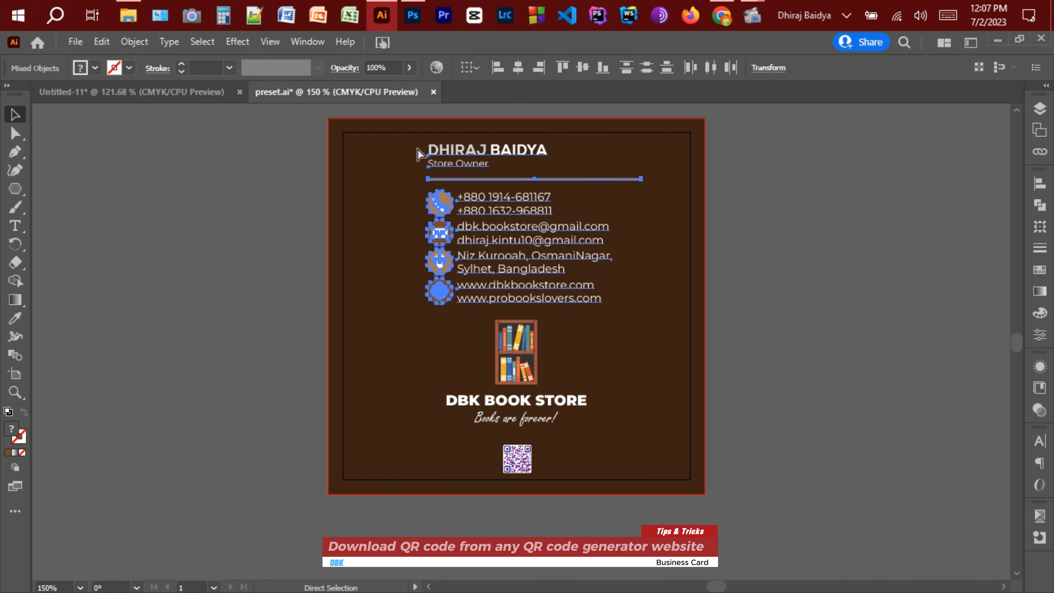
click(154, 92)
key(ctrl+v)
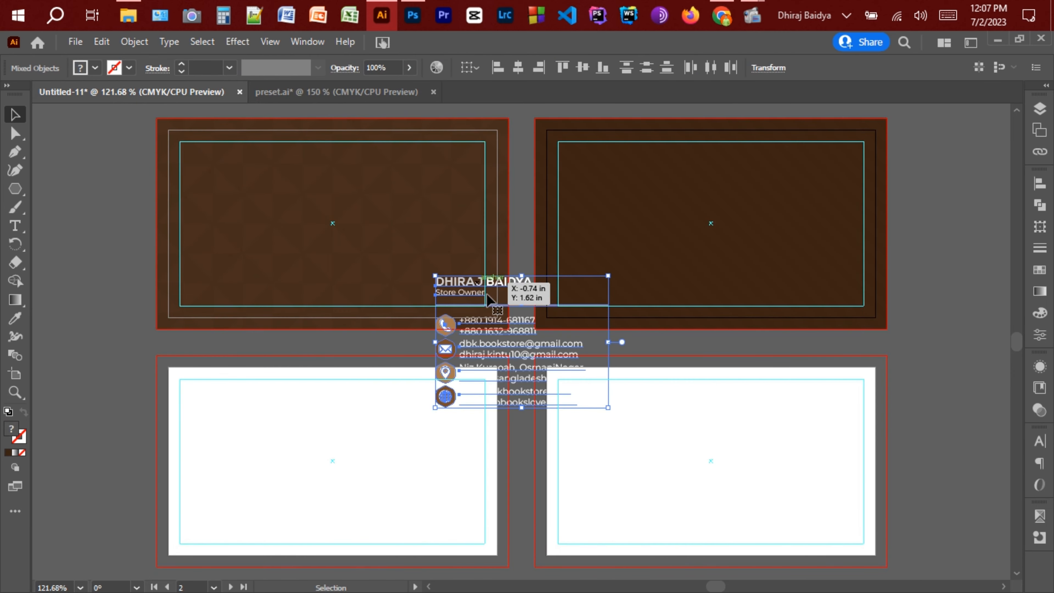
right_click(482, 284)
click(524, 434)
Move the contact group to the right half of the first card and centre it vertically on the artboard.
drag(508, 358, 408, 216)
click(1042, 204)
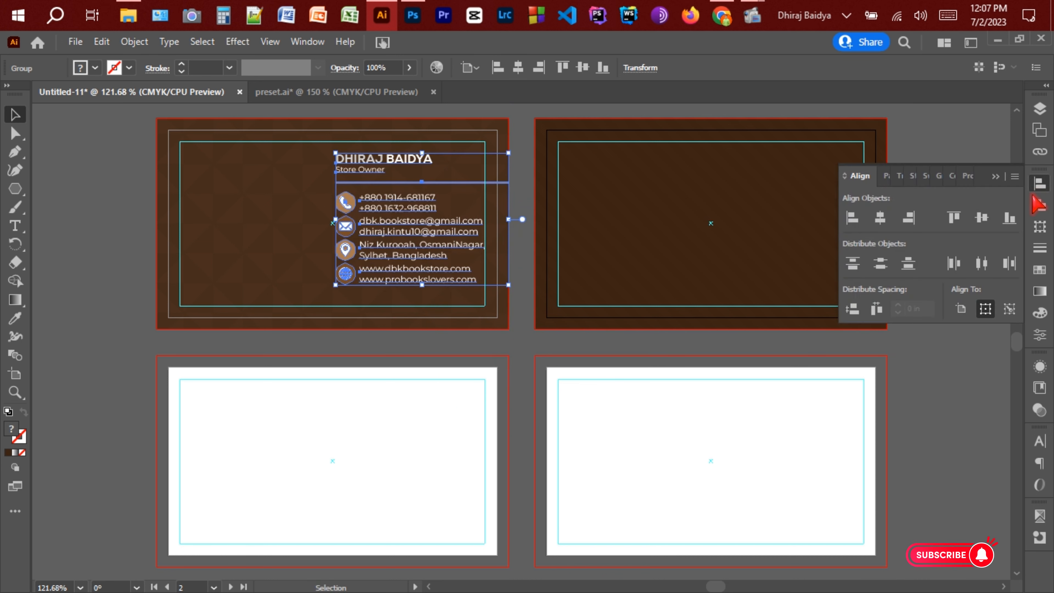
click(961, 310)
click(982, 218)
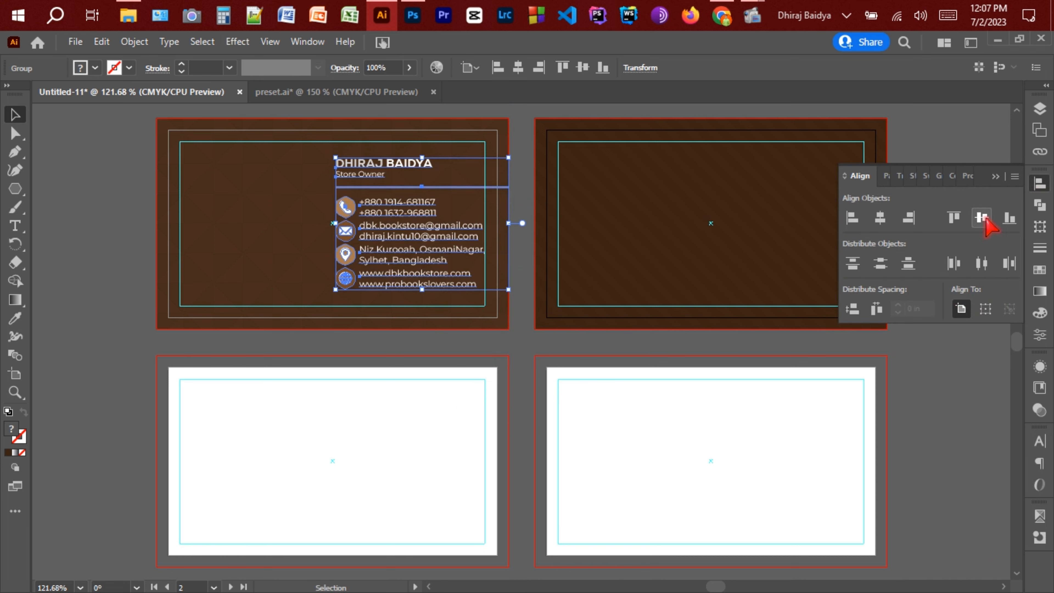
click(996, 177)
click(523, 208)
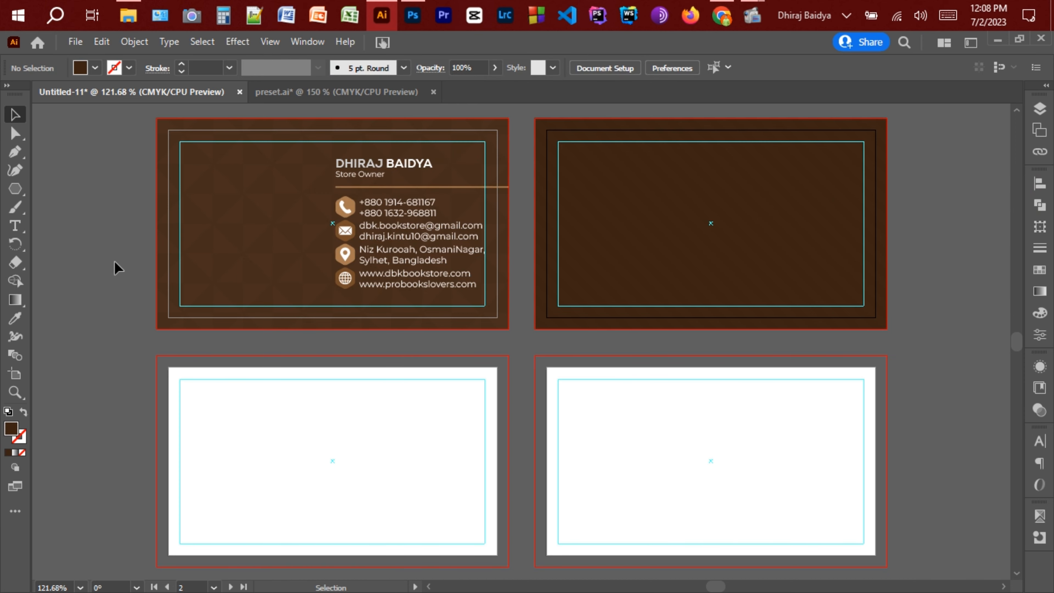
Group the bookshelf logo with its DBK BOOK STORE name and tagline in preset.ai and copy it into Untitled-11.
click(299, 92)
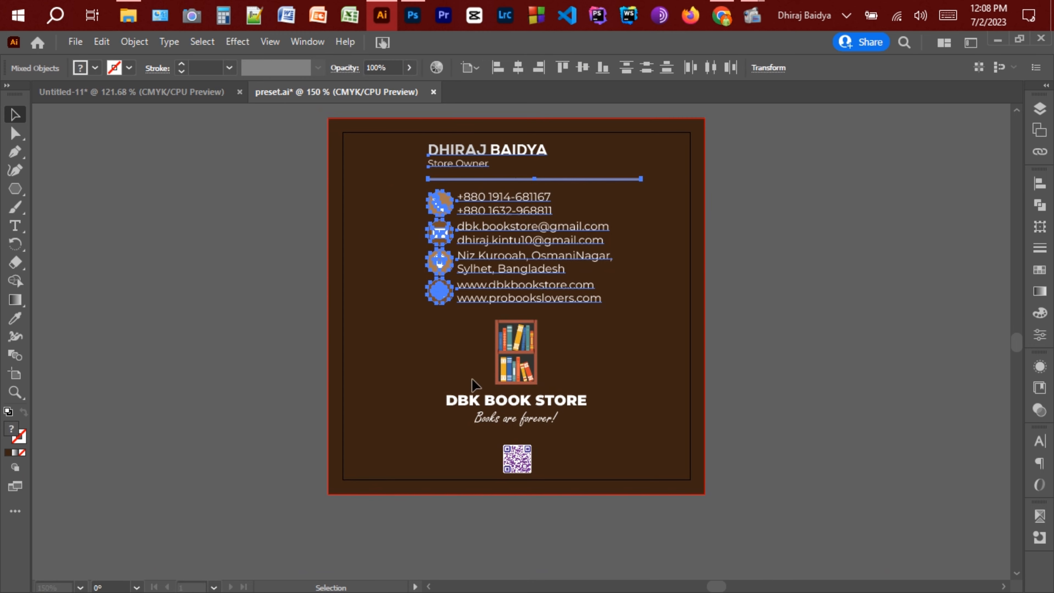
drag(605, 424, 487, 359)
right_click(509, 335)
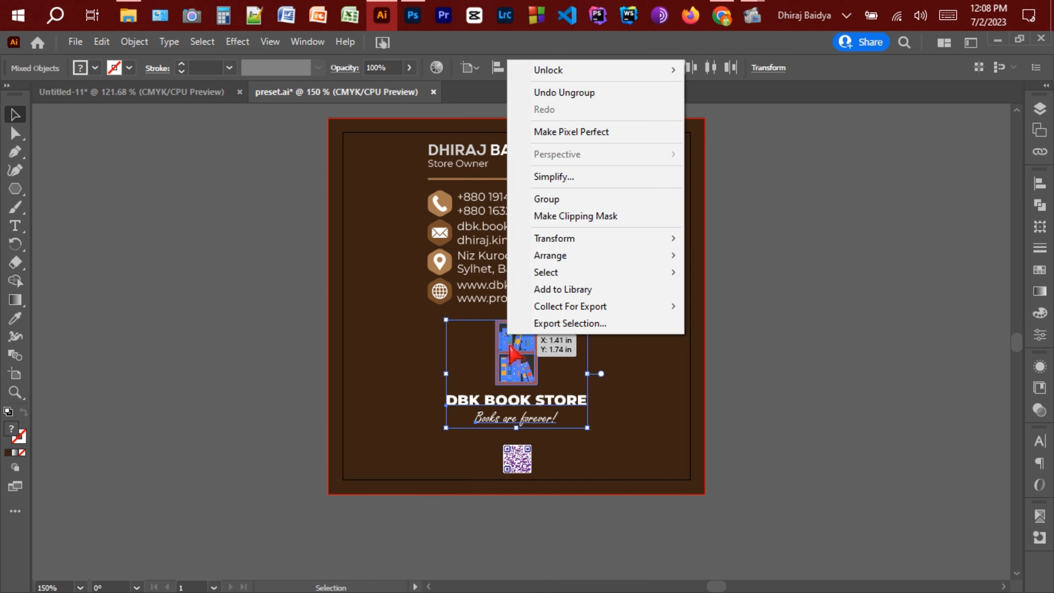
click(554, 199)
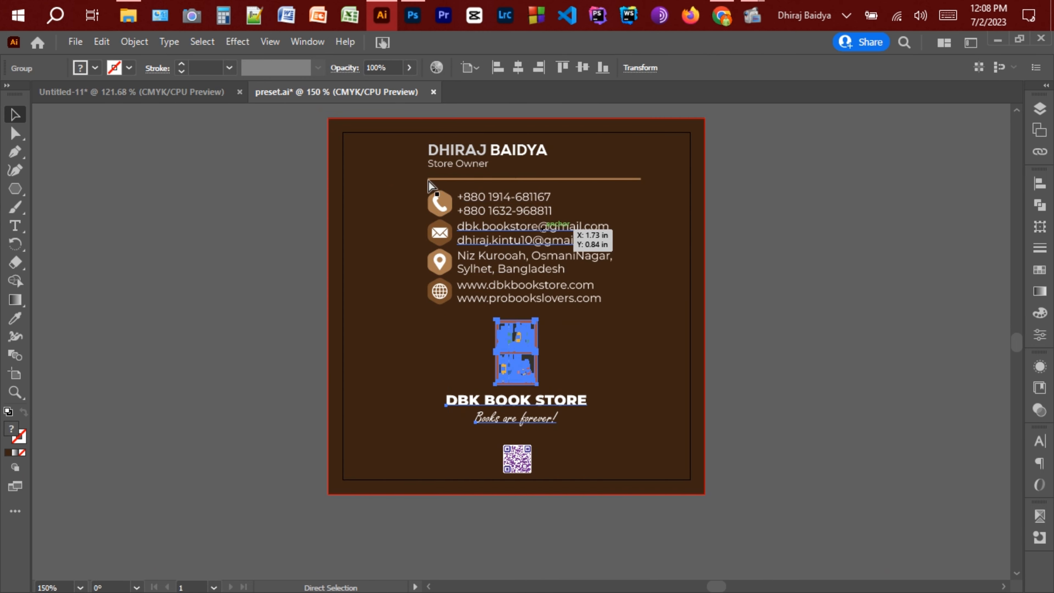
click(145, 92)
key(ctrl+v)
Place the logo group on the left half of the first card, vertically centred on the artboard and nudged slightly right.
drag(520, 366, 254, 234)
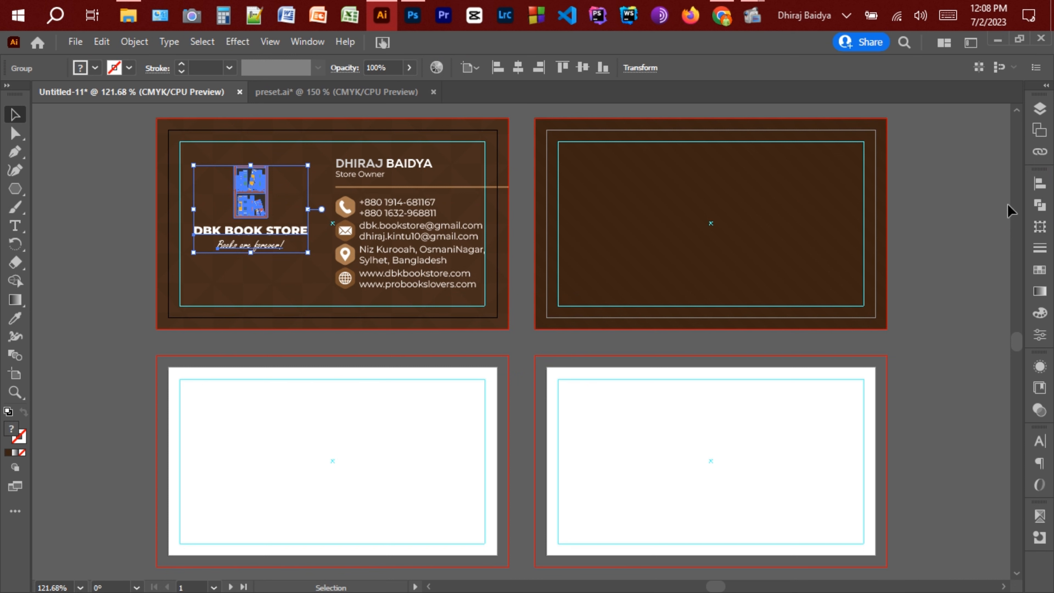
click(1038, 185)
click(982, 217)
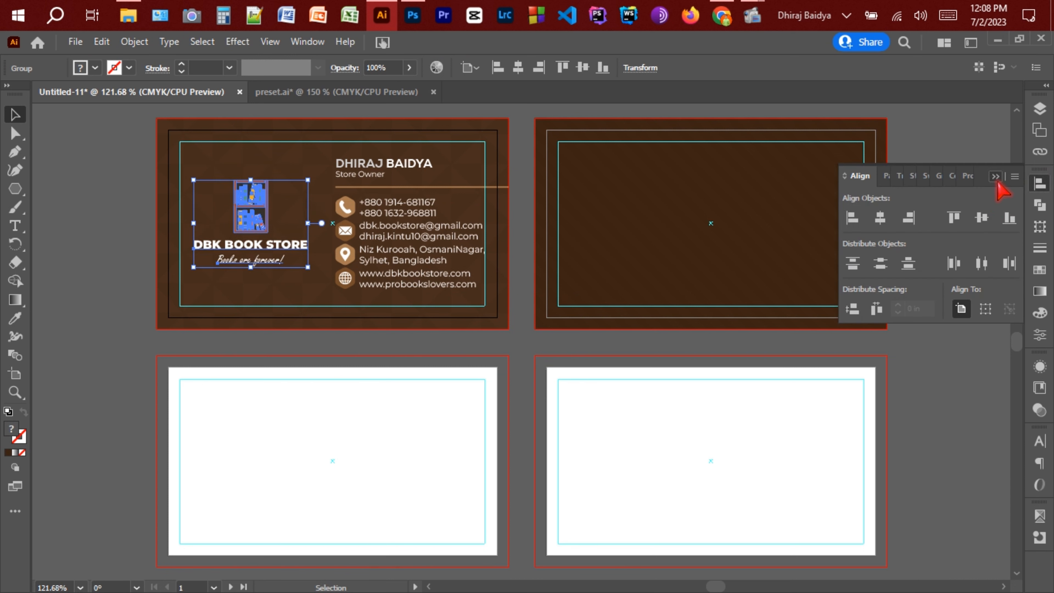
click(995, 177)
key(Right)
key(Right)
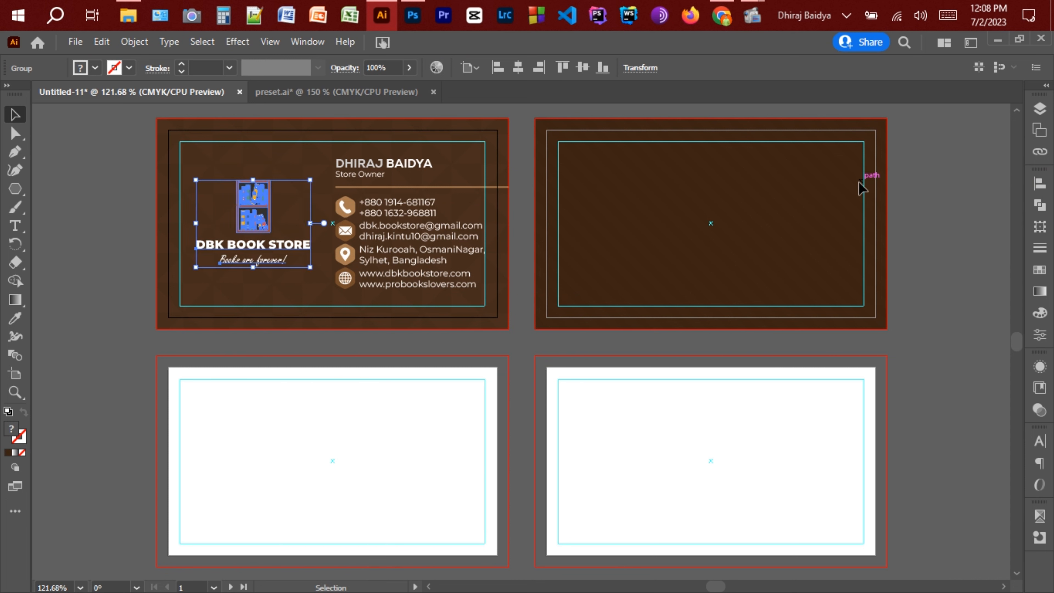
key(Left)
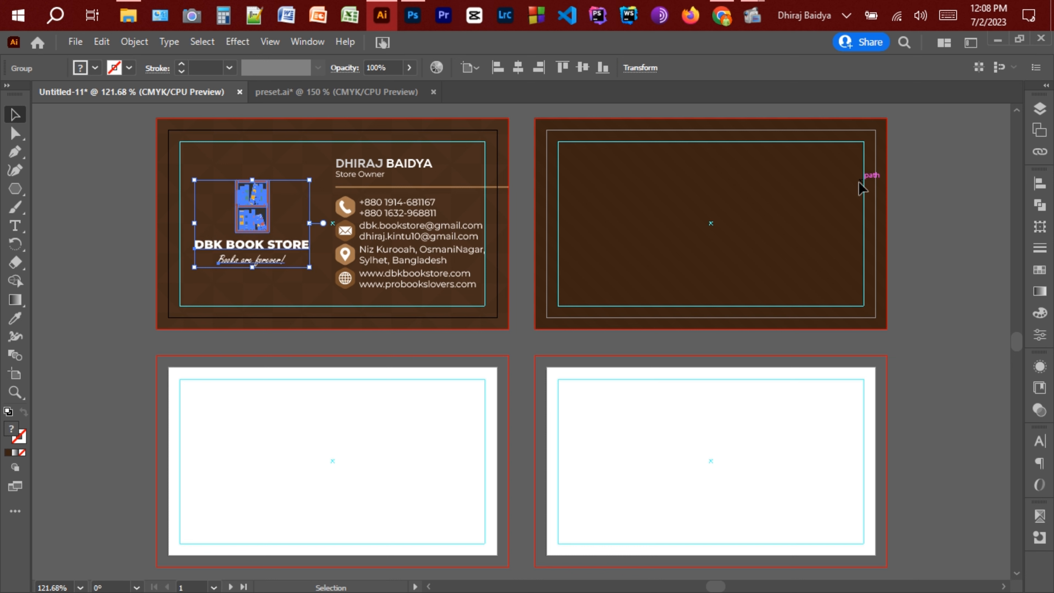
key(Right)
click(913, 247)
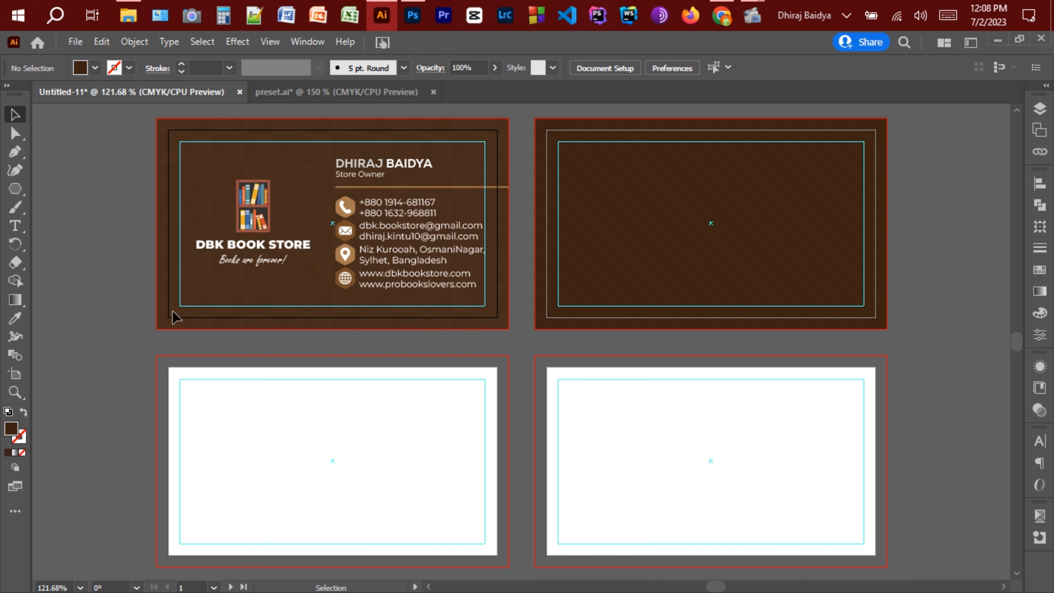
Duplicate the logo group onto the second dark brown card and centre it horizontally on that artboard.
click(253, 213)
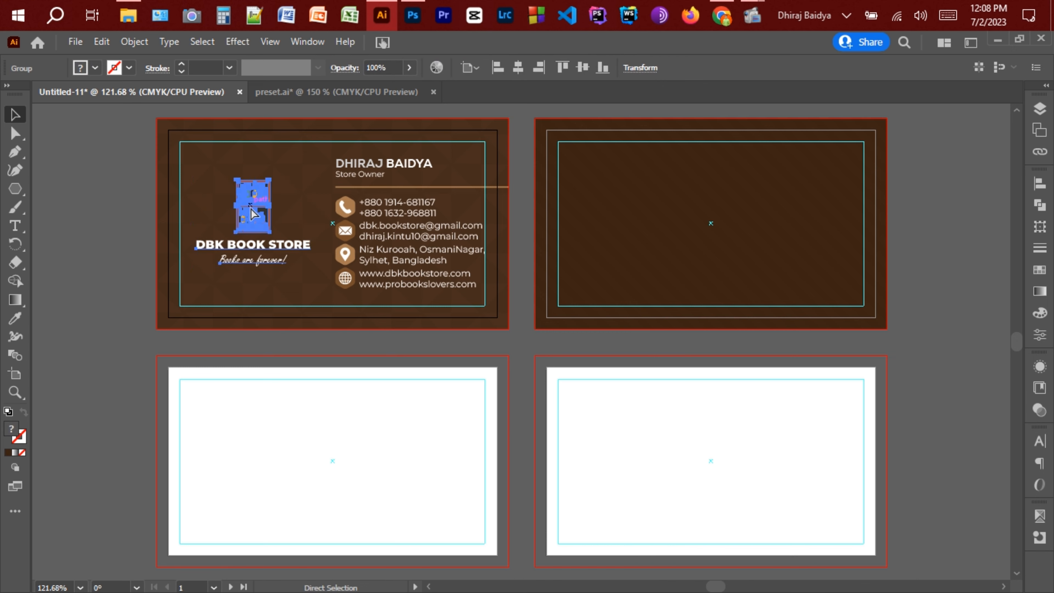
drag(253, 212, 698, 237)
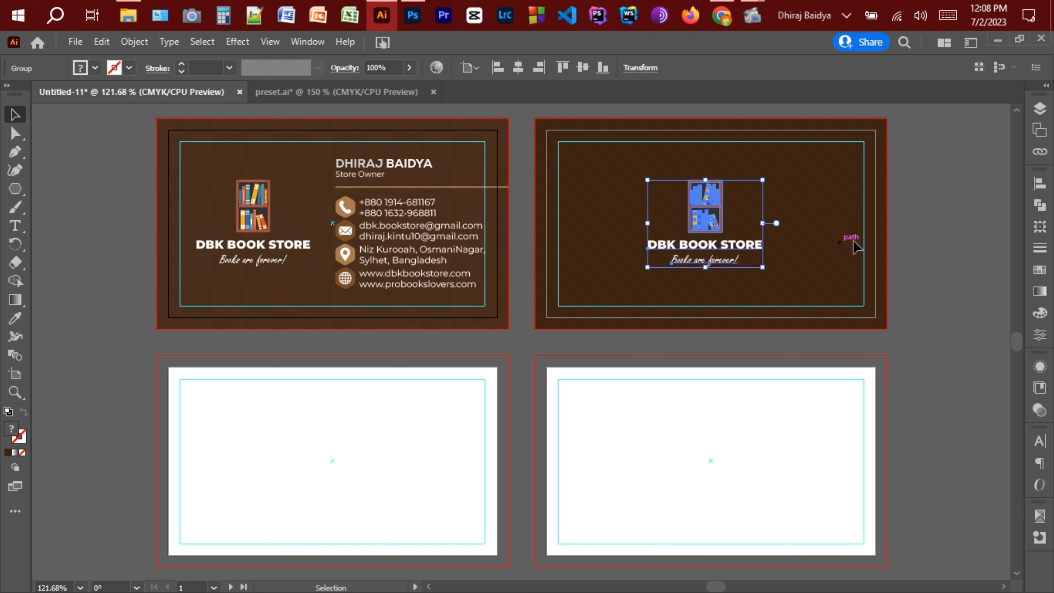
click(907, 241)
click(701, 218)
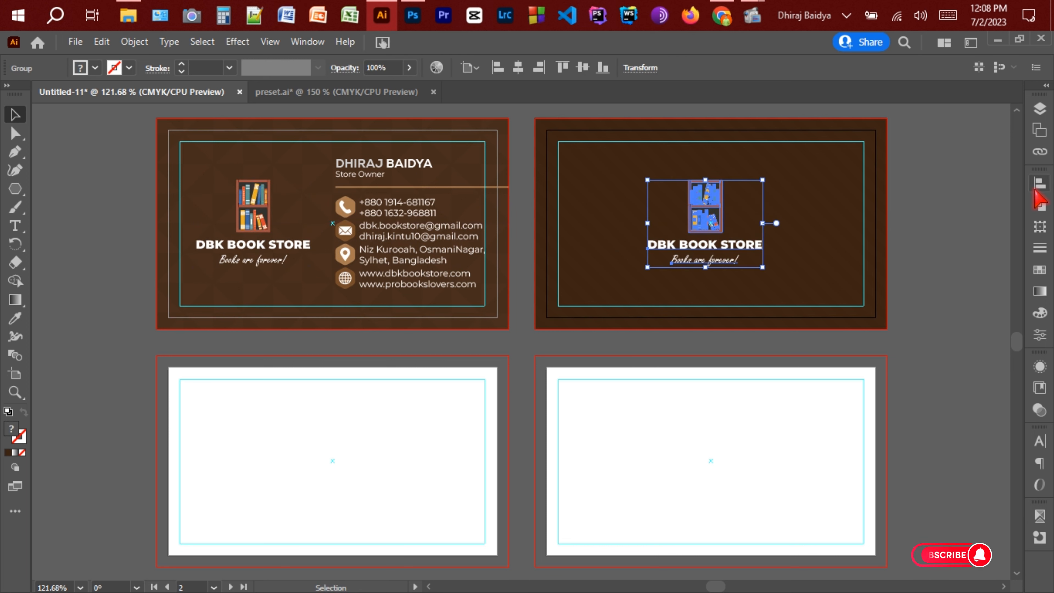
click(1040, 183)
click(879, 217)
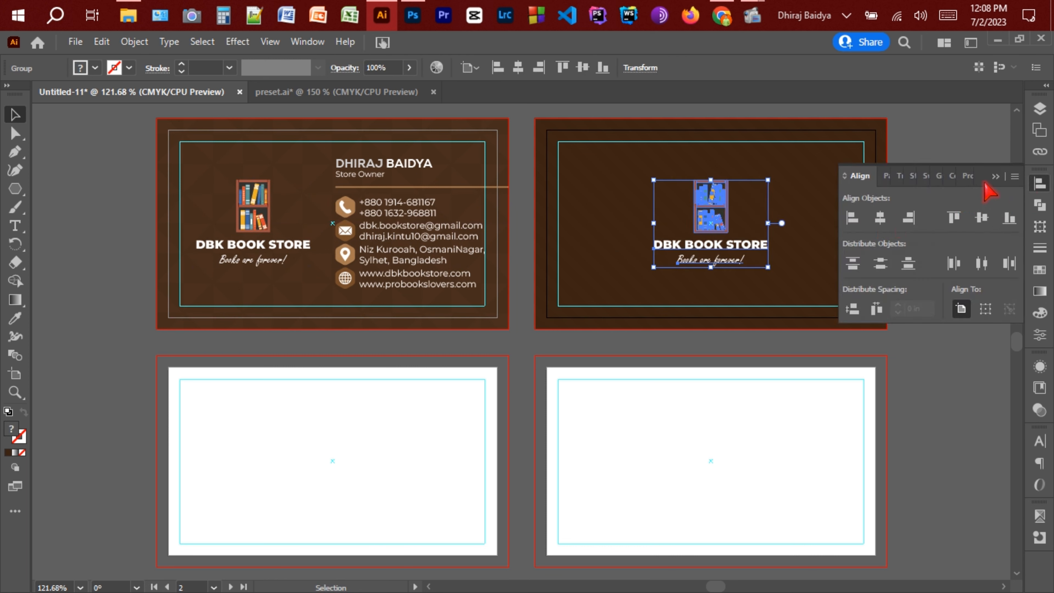
Copy the QR code from preset.ai into Untitled-11 and place it in the second card's lower-right corner, inside the guides.
click(741, 224)
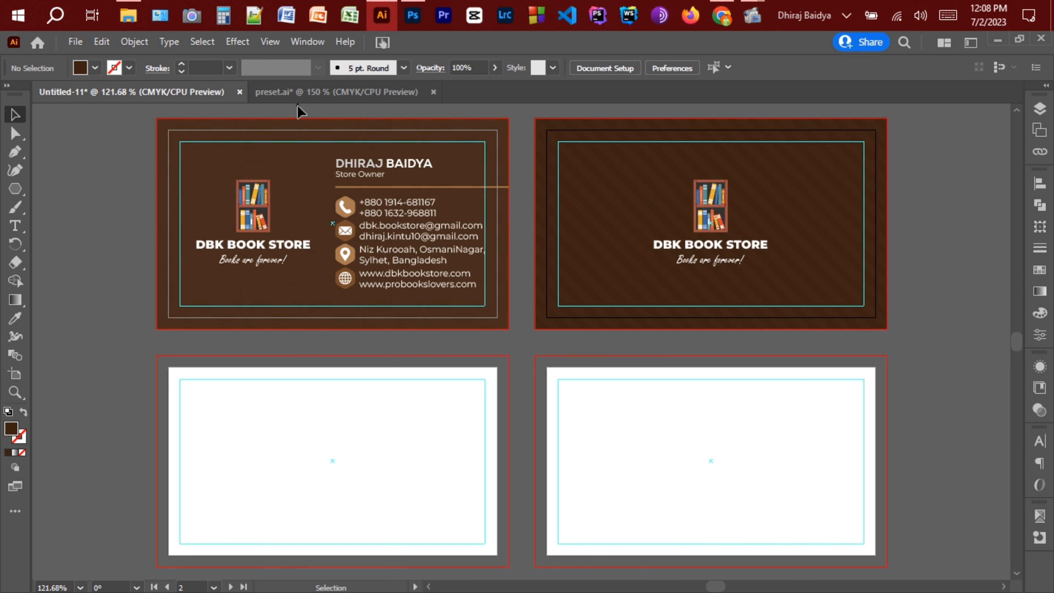
click(298, 94)
click(527, 461)
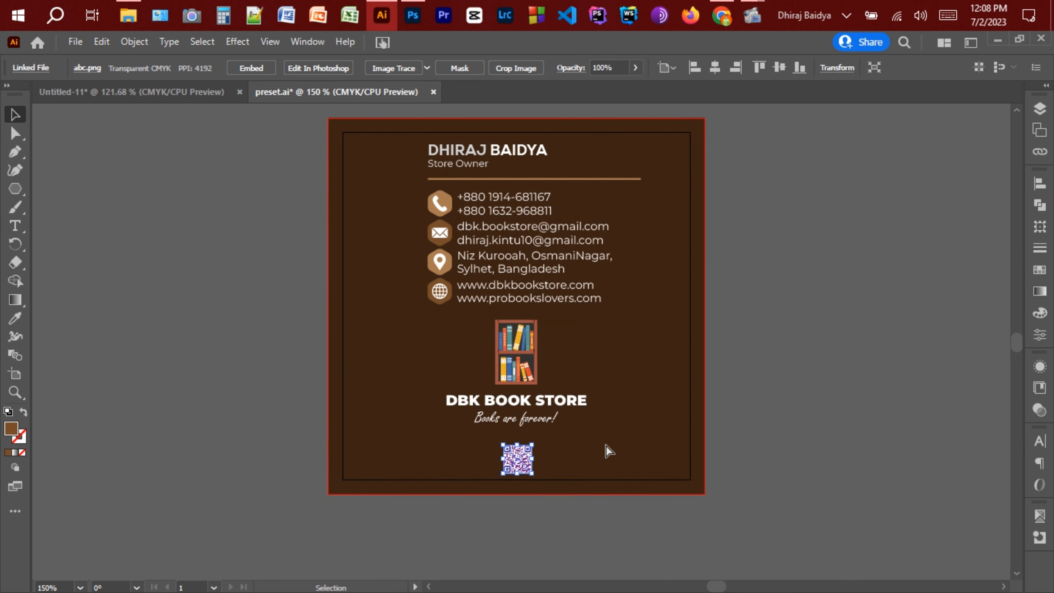
click(172, 93)
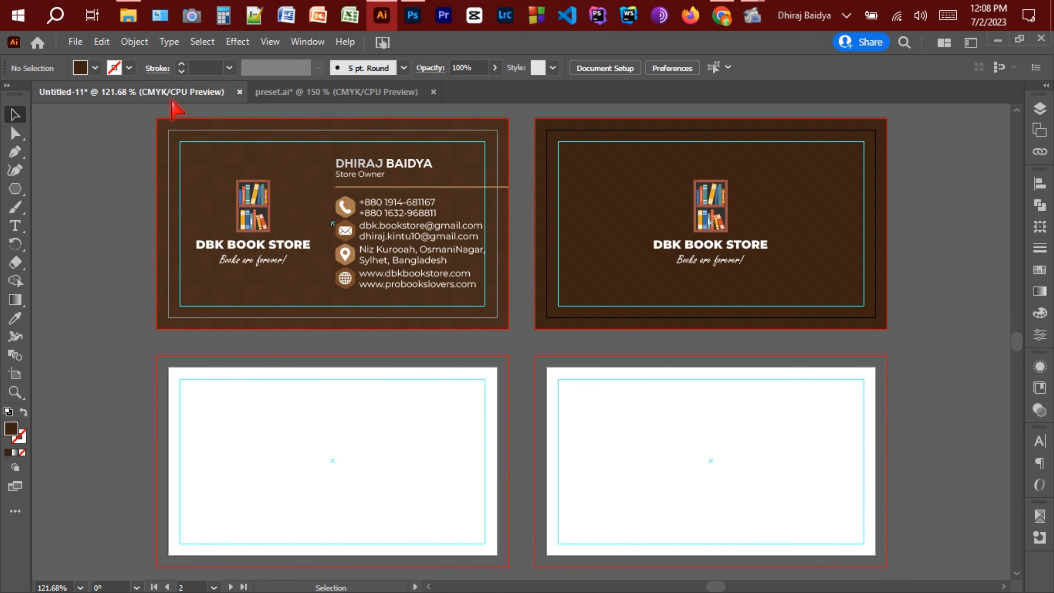
key(ctrl+v)
drag(525, 349, 854, 299)
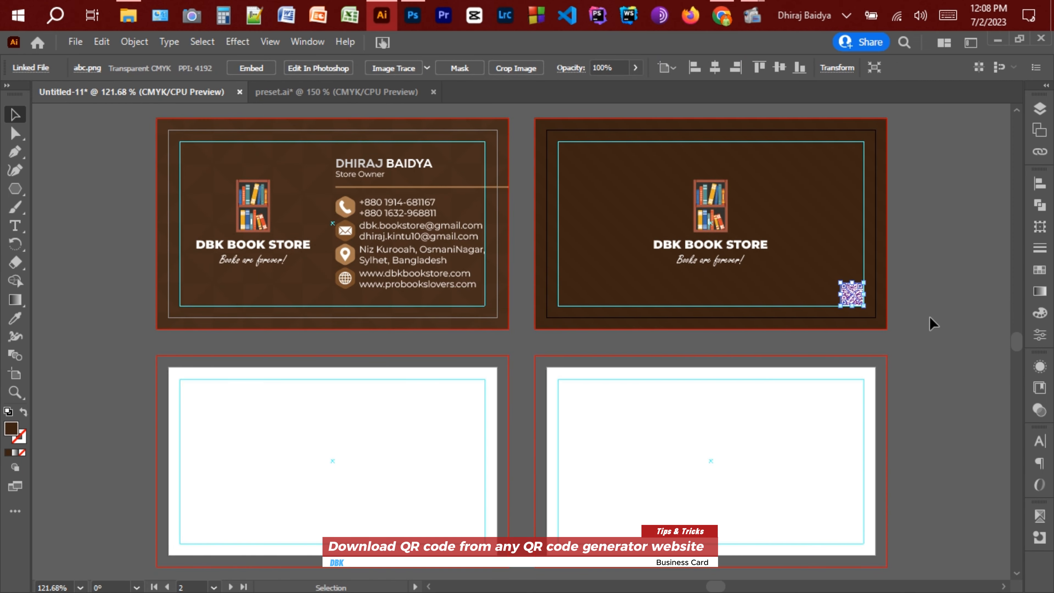
click(931, 323)
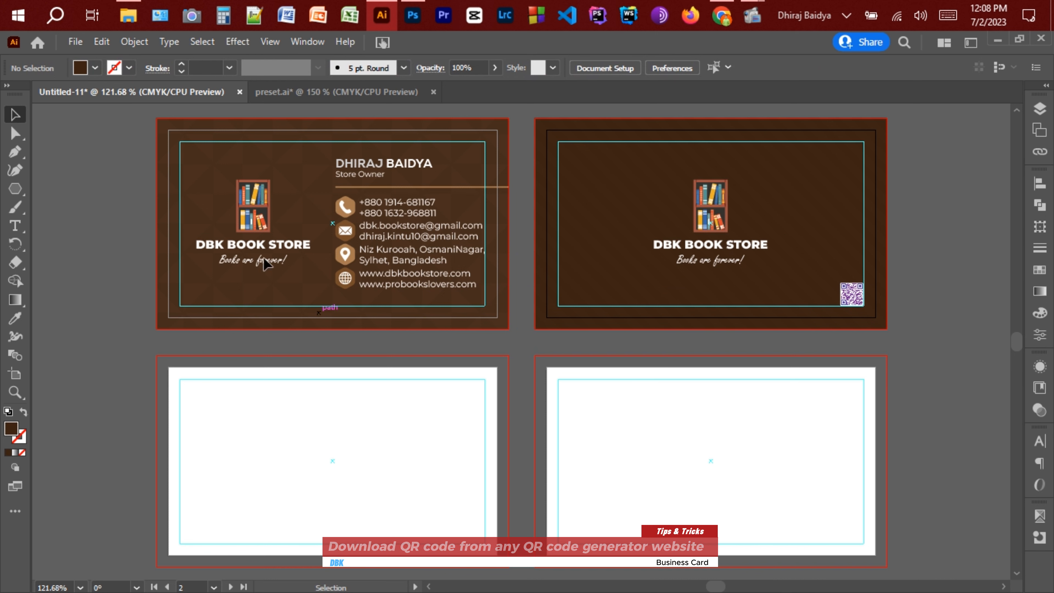
Unlock the locked background group in the layer list so all card artwork can be selected.
click(1040, 109)
scroll(884, 190, down, 2)
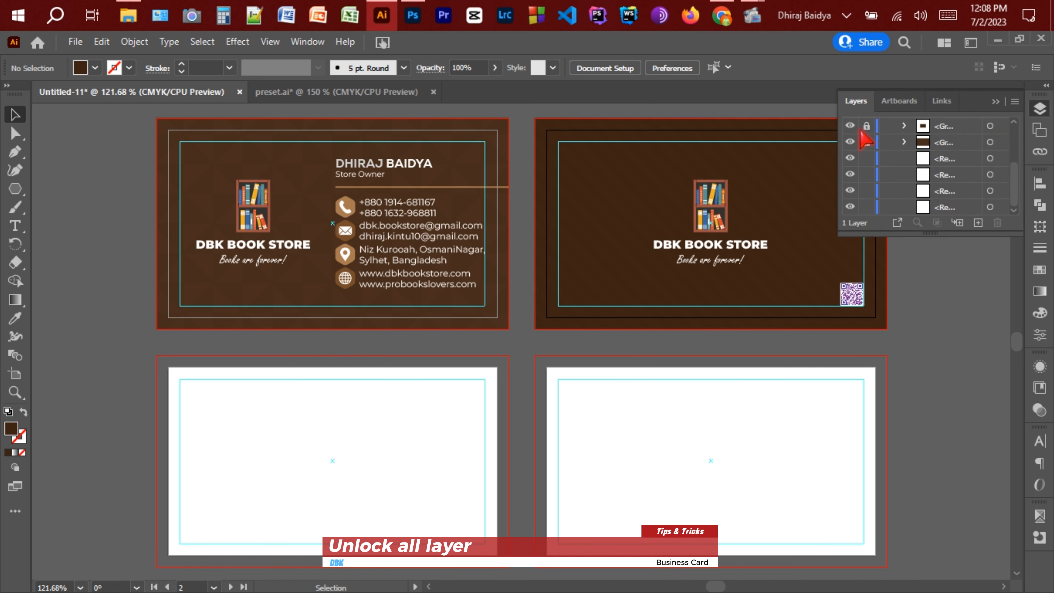
click(867, 127)
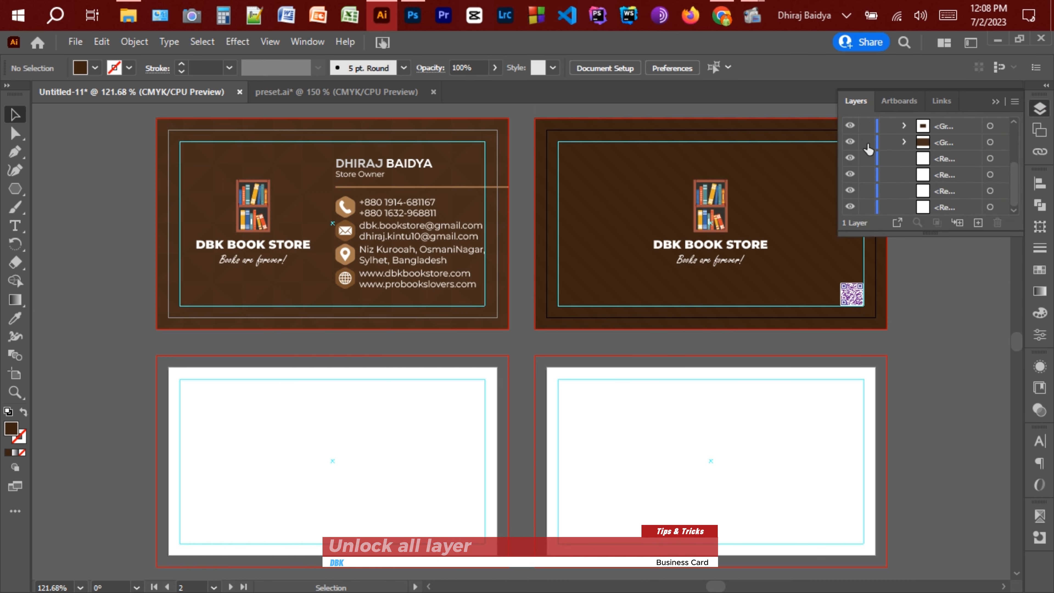
click(996, 101)
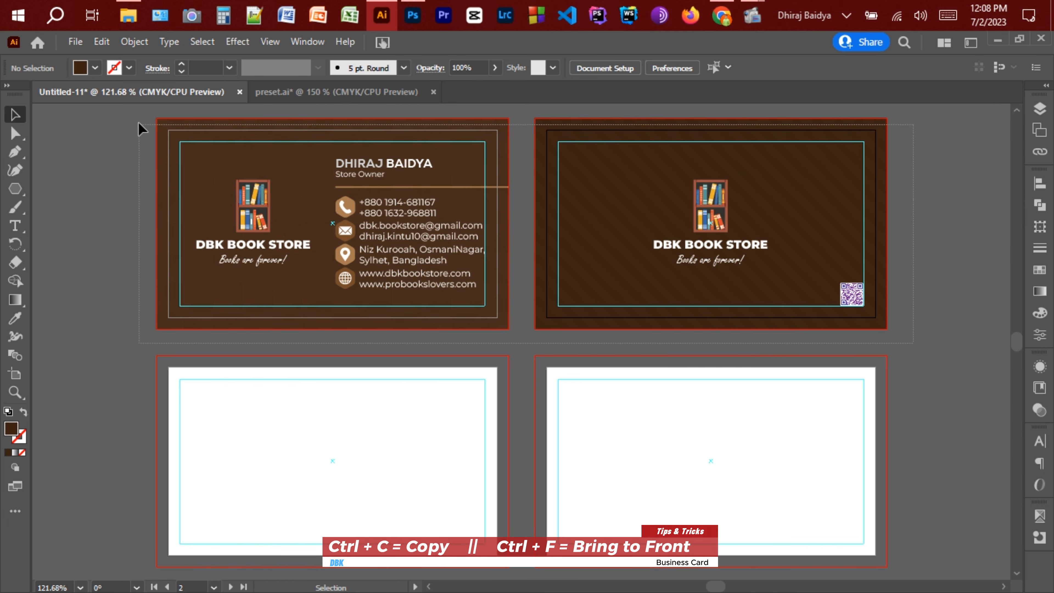
Duplicate all artwork of the two finished cards straight down onto the two blank artboards below for the spot UV versions.
drag(141, 130, 515, 256)
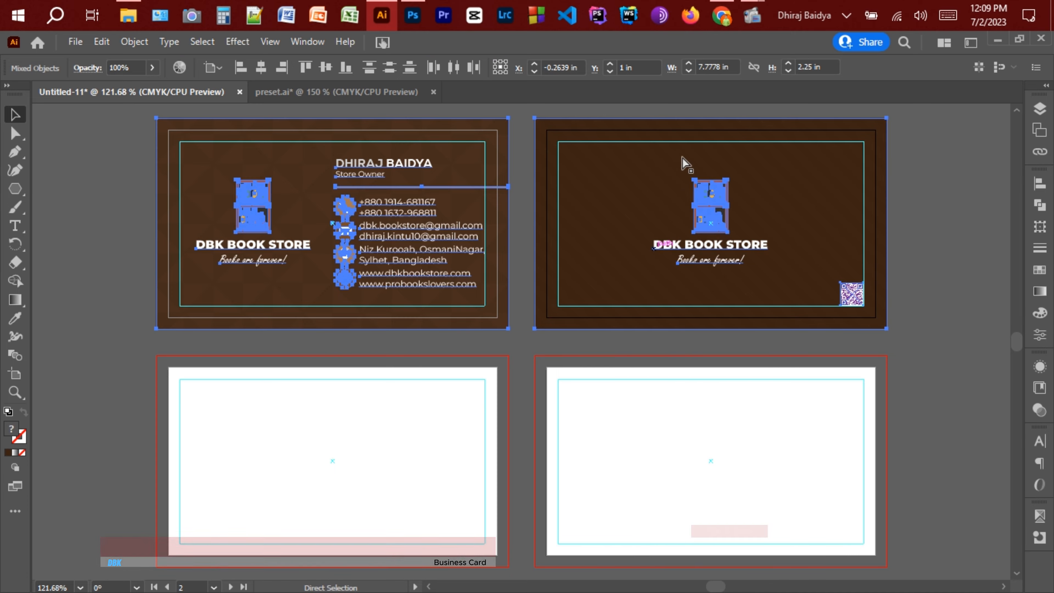
drag(629, 202, 628, 387)
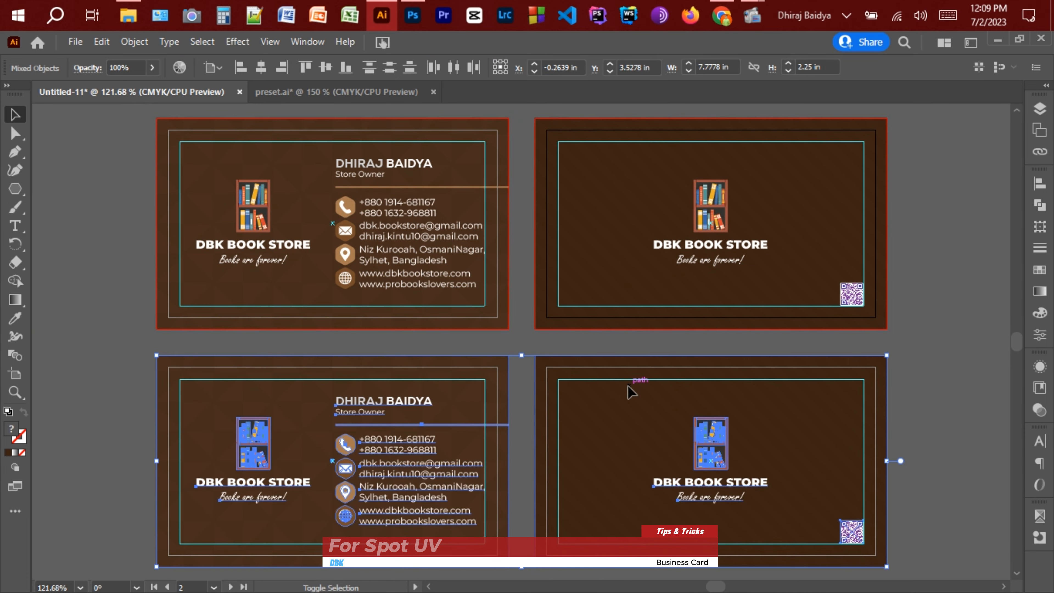
click(87, 428)
Delete the brown patterned backgrounds from both spot UV copies and the QR code from the fourth artboard.
click(199, 396)
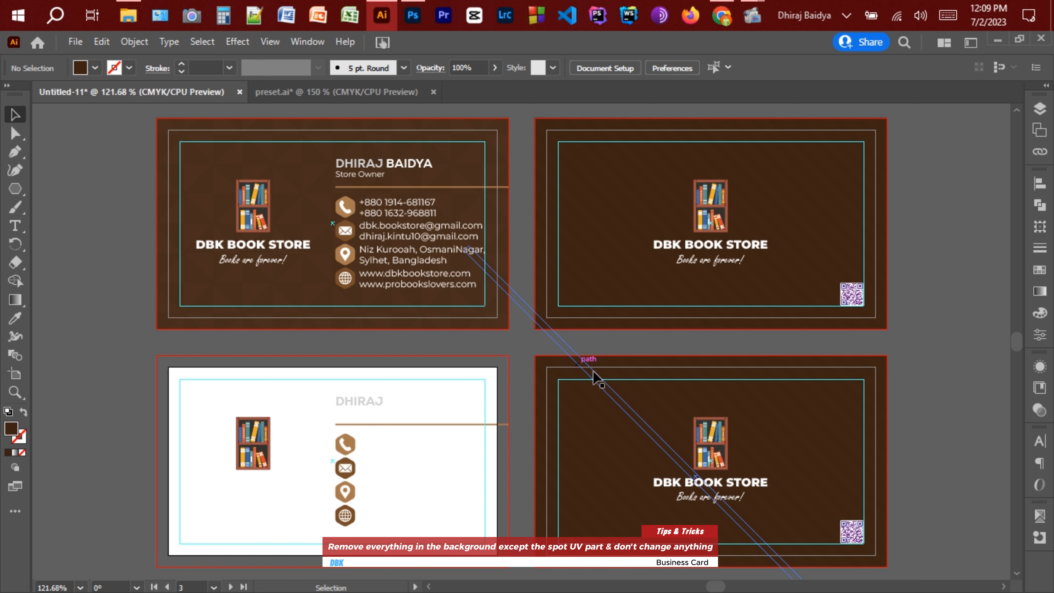
click(585, 376)
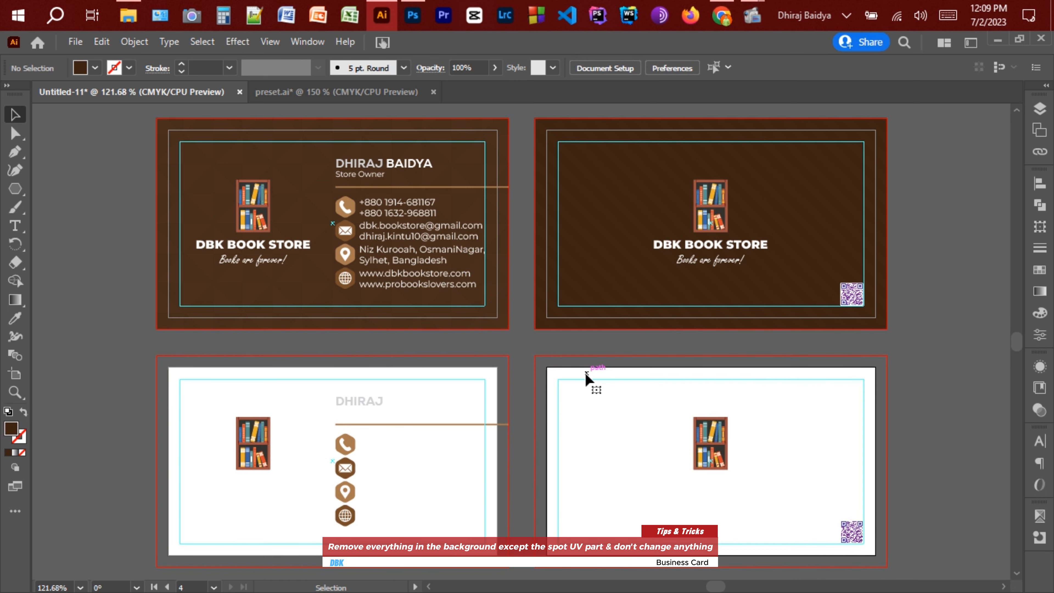
click(860, 536)
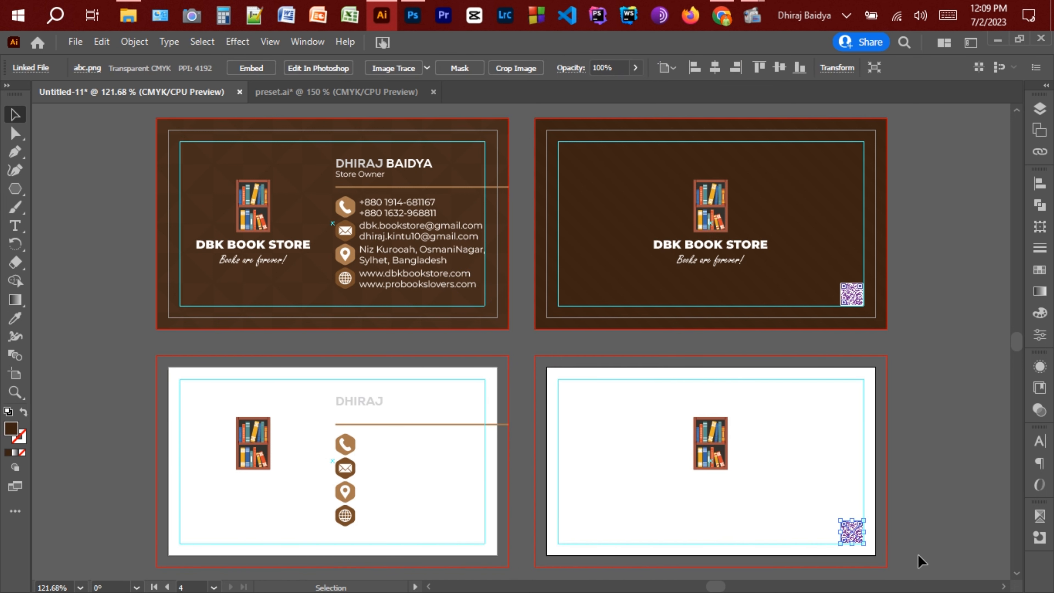
key(Delete)
Ungroup the contact group on the third artboard and delete its phone, e-mail, address and website text lines.
drag(411, 551, 415, 435)
right_click(417, 454)
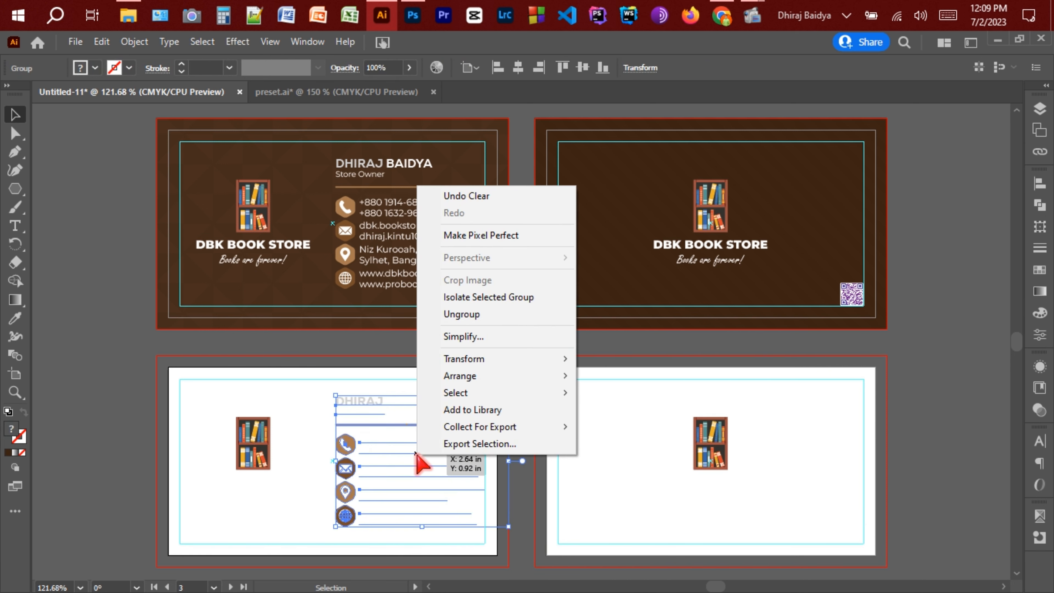
click(482, 316)
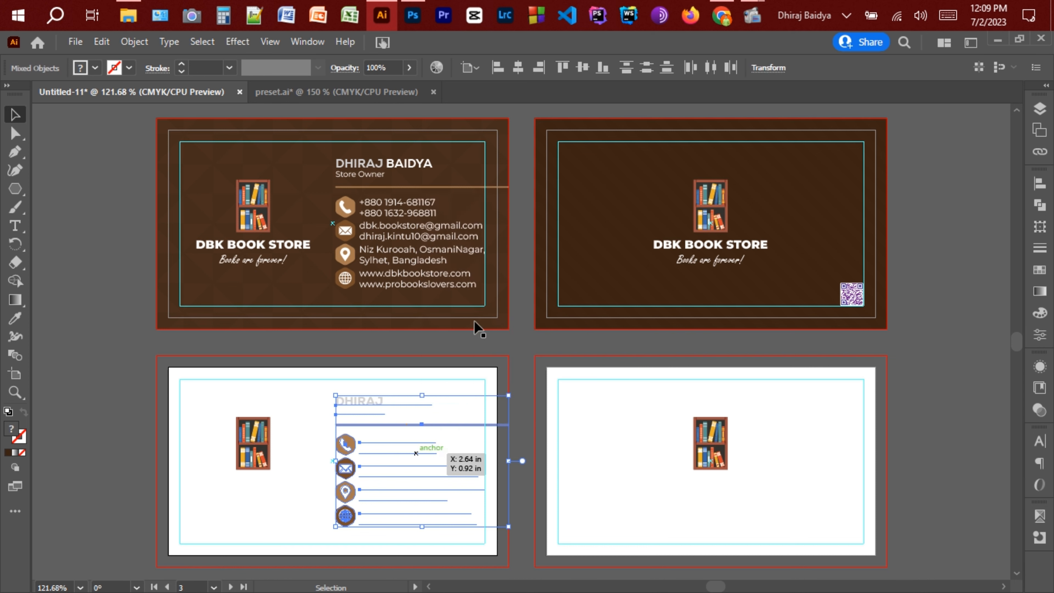
click(490, 554)
drag(451, 514, 413, 434)
key(Delete)
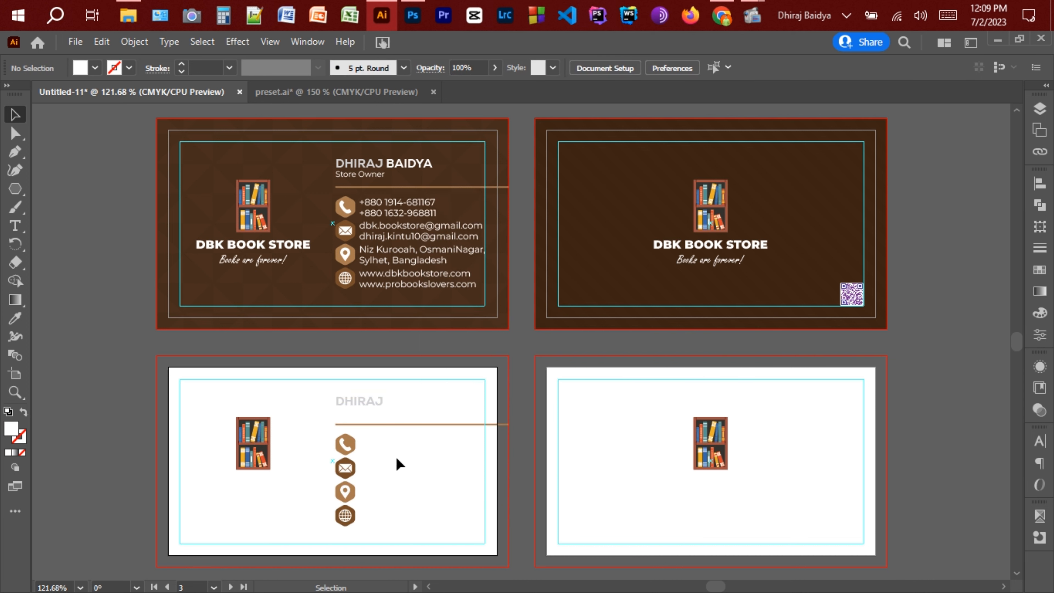
Delete the four brown hexagons behind the phone, mail, location and globe icons on the third artboard.
click(349, 443)
key(Delete)
click(346, 468)
key(Delete)
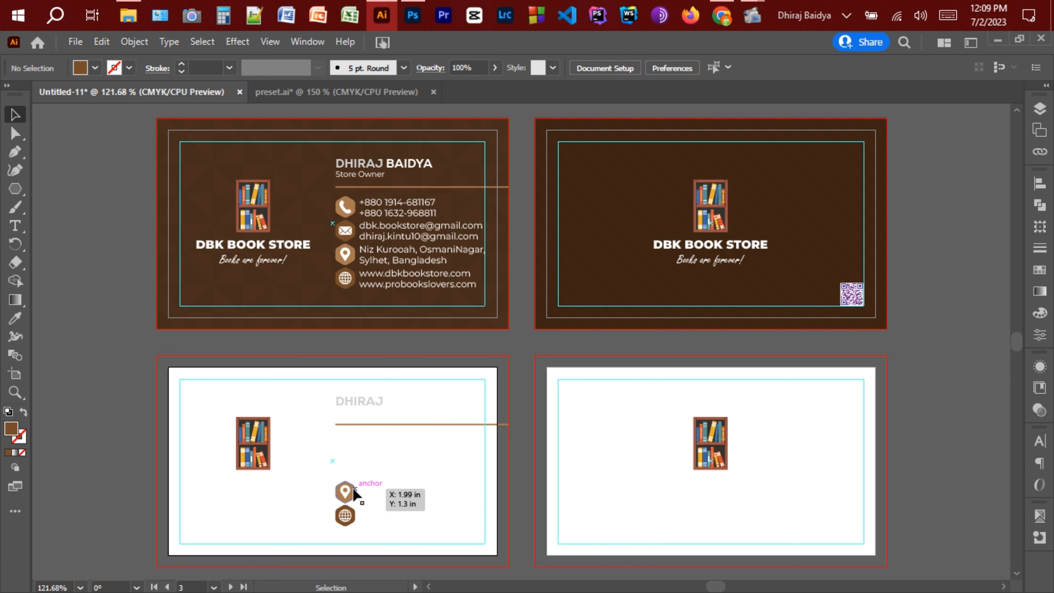
click(350, 492)
key(Delete)
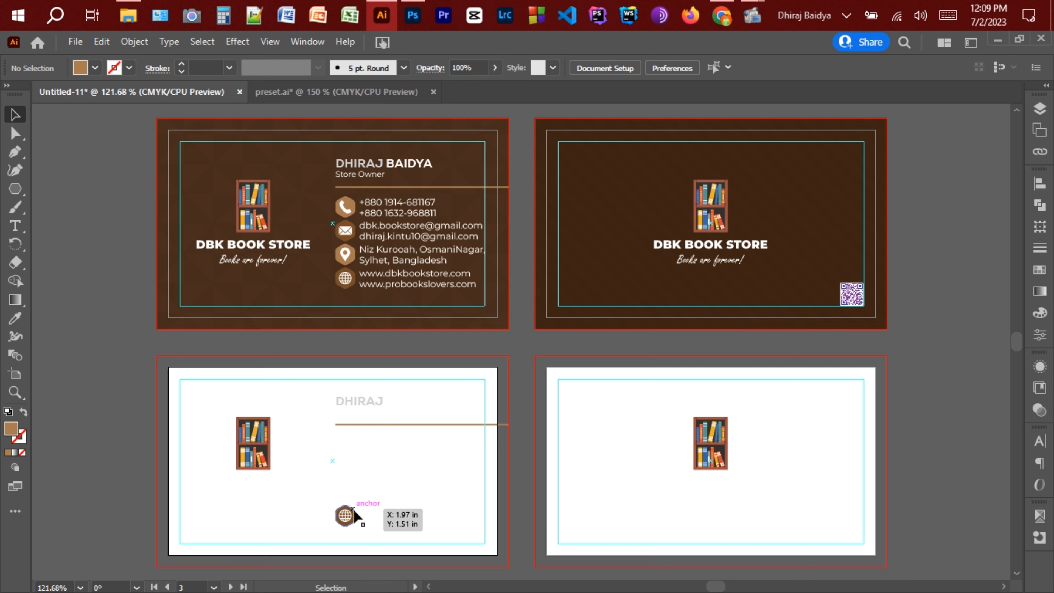
click(355, 516)
key(Delete)
Fill all remaining artwork on the two spot UV artboards with the Black swatch and check its CMYK values of 0, 0, 0, 100.
drag(920, 559, 157, 377)
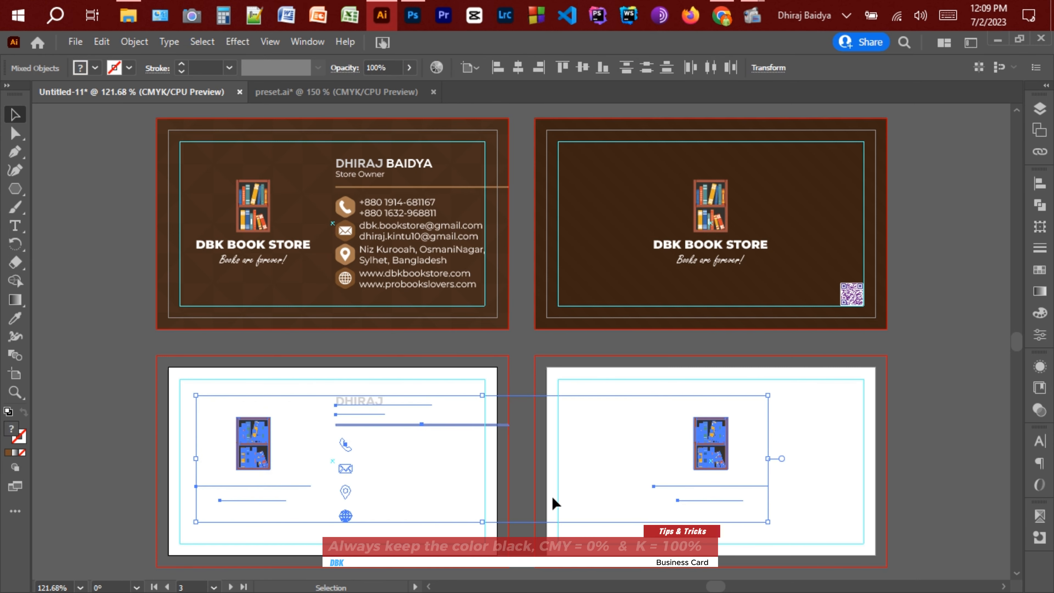
click(1039, 270)
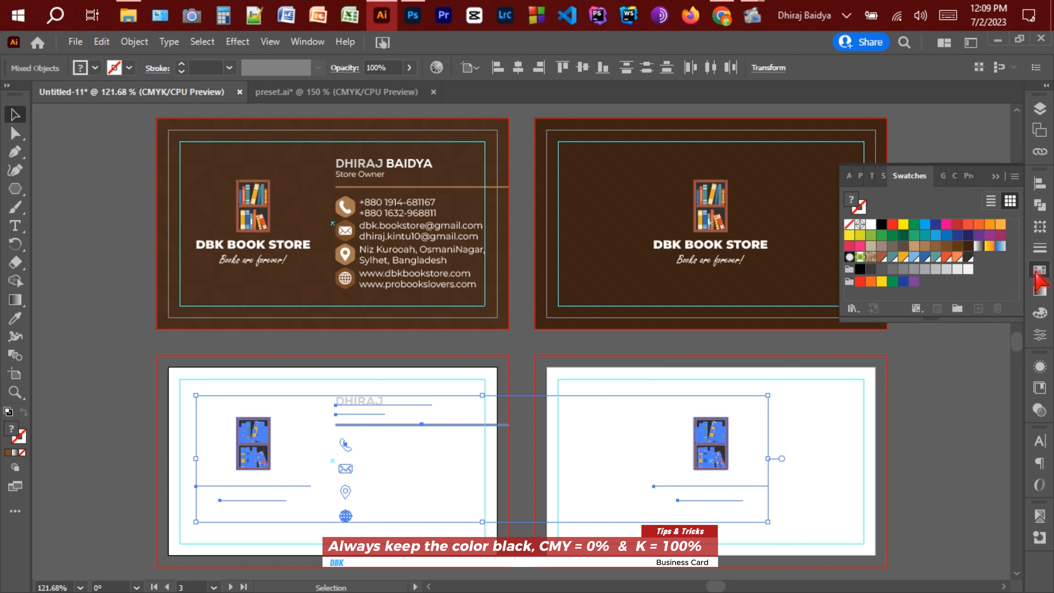
click(883, 226)
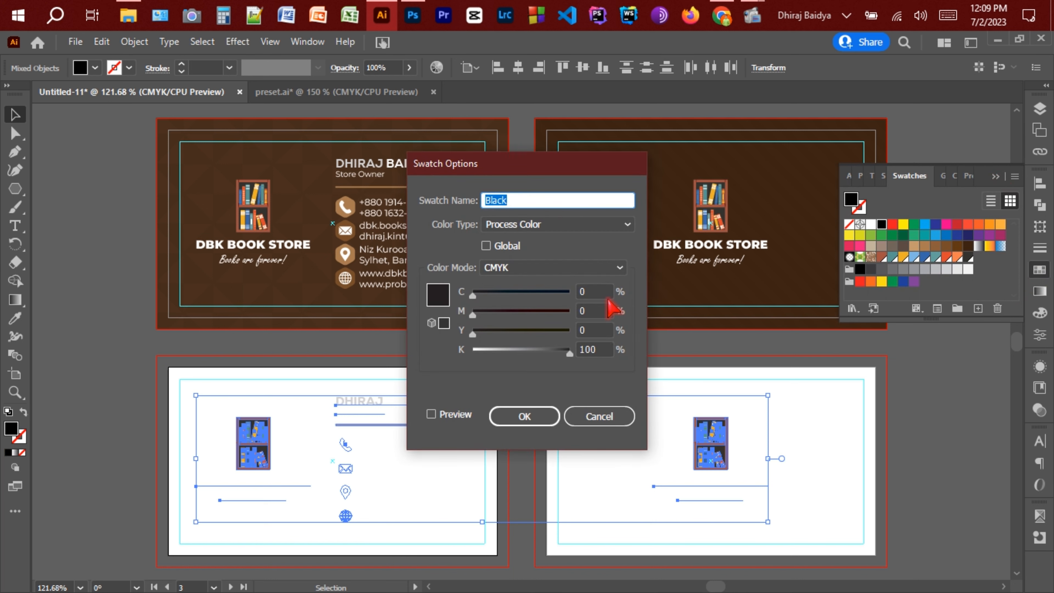
click(603, 290)
click(599, 311)
click(599, 330)
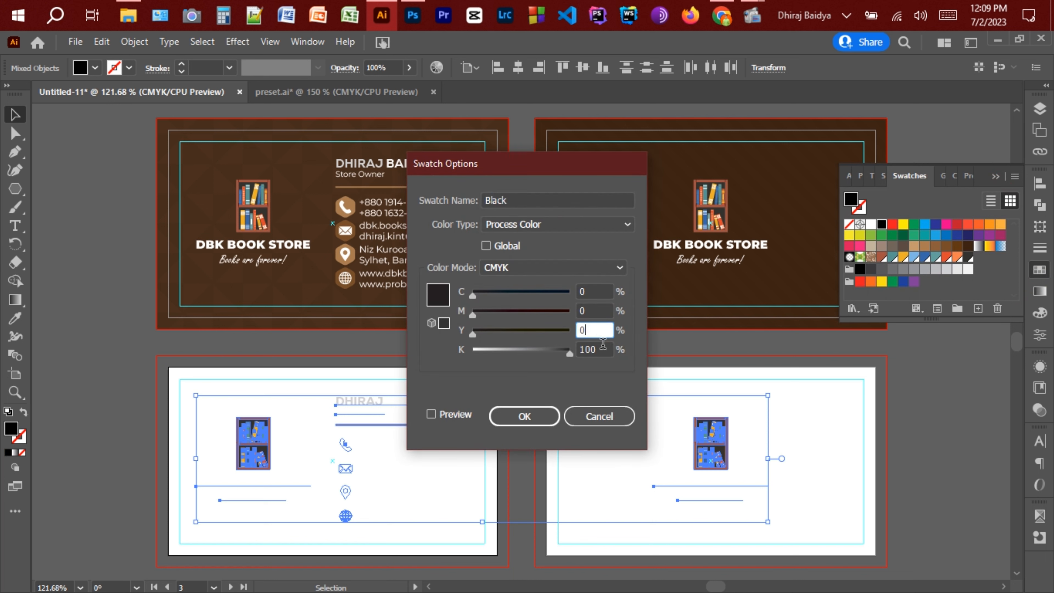
click(605, 350)
click(540, 417)
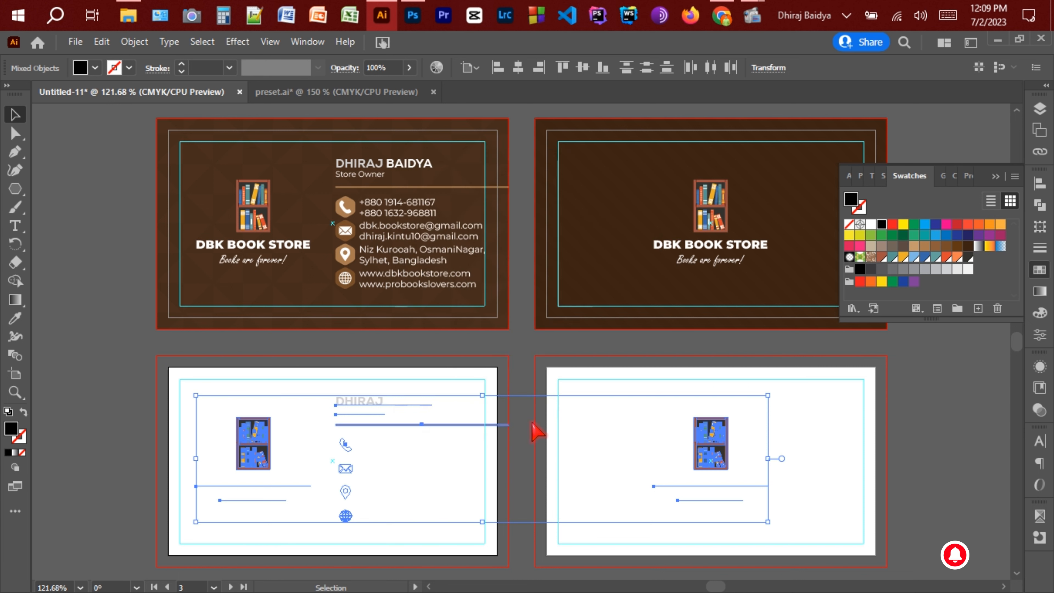
click(963, 276)
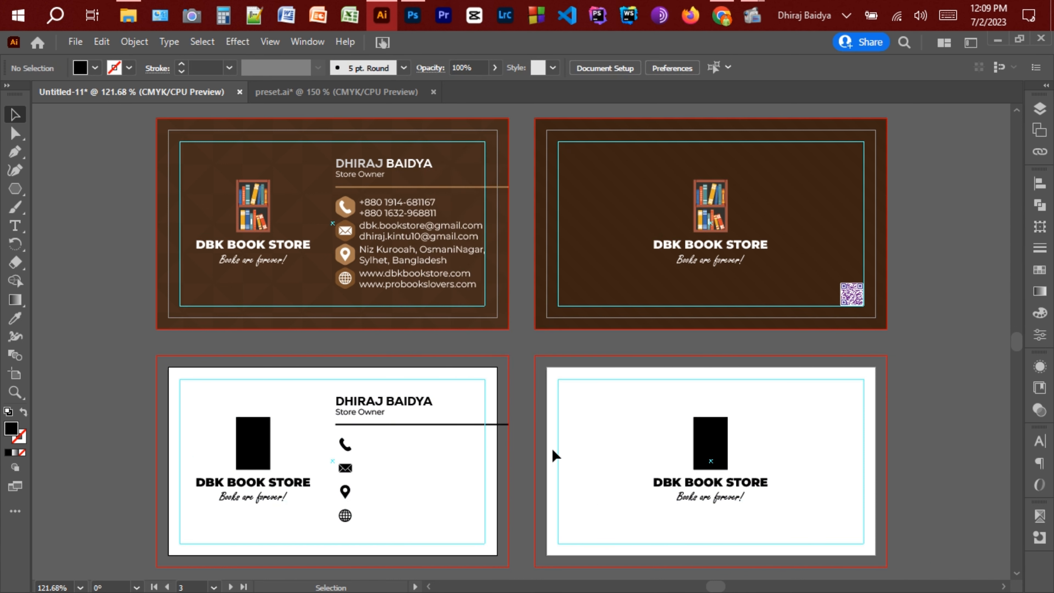
Save the document to Local Disk (H:) as "1. business card" in Adobe Illustrator format.
click(73, 36)
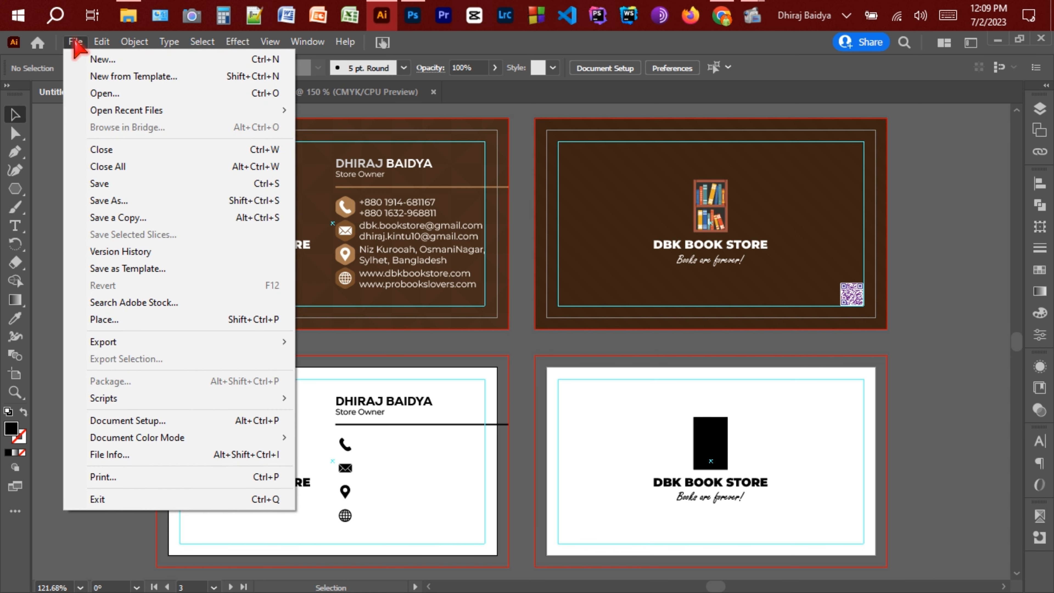
click(103, 183)
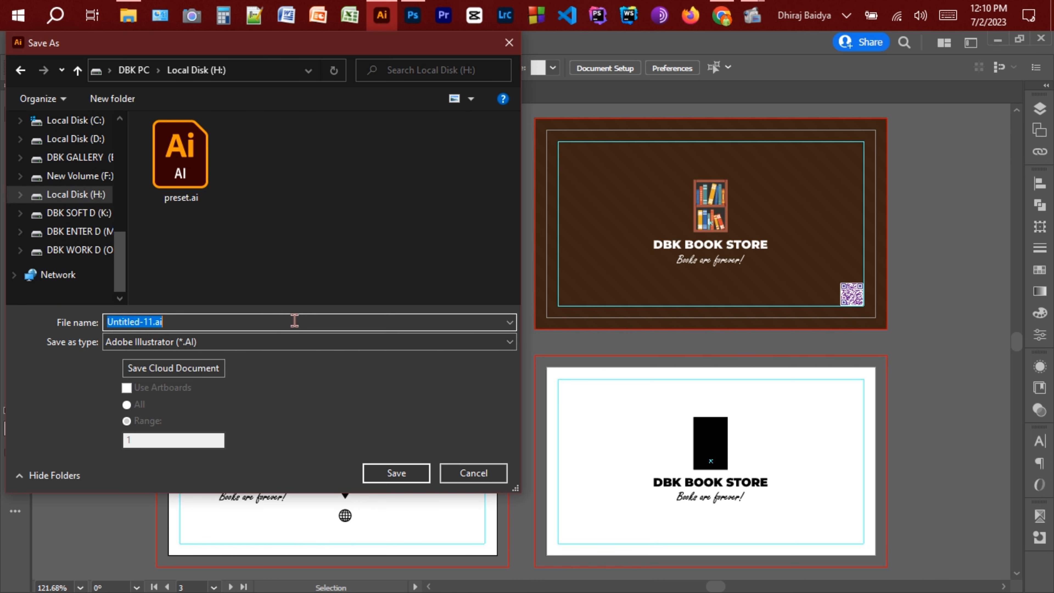
key(BackSpace)
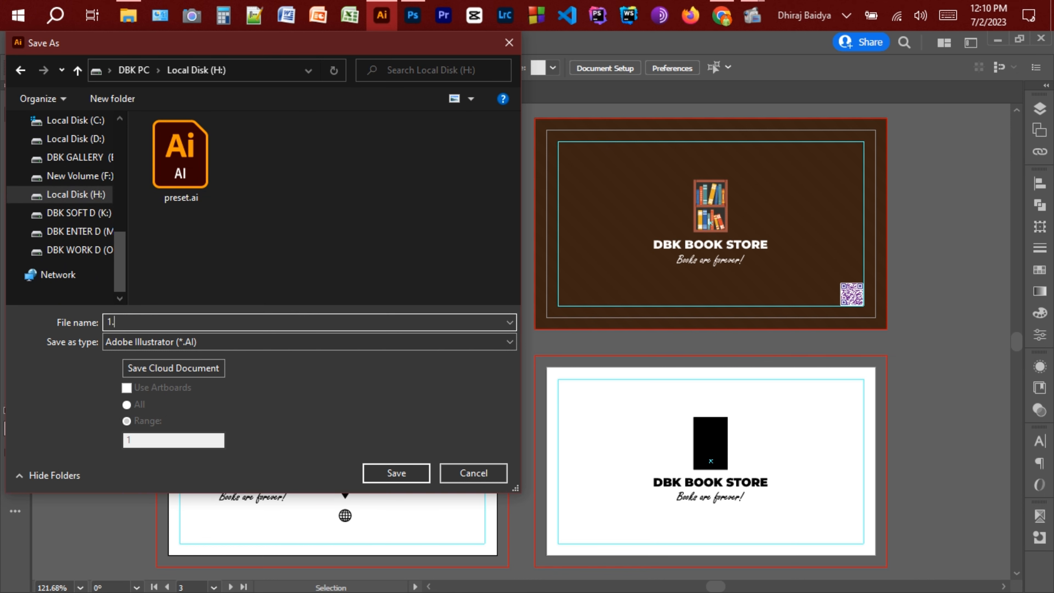
text(1. business card)
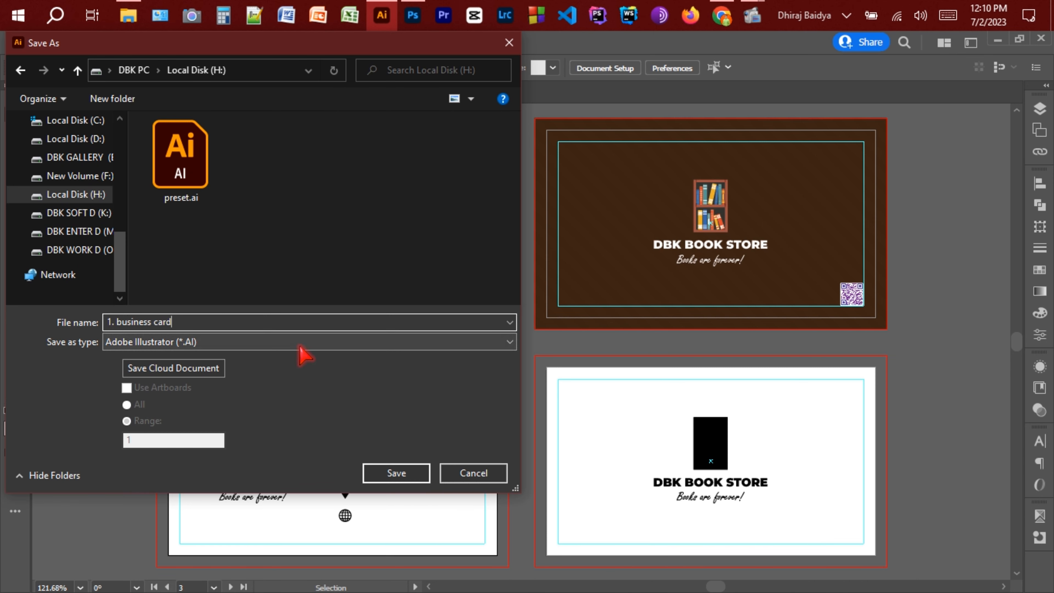
click(374, 473)
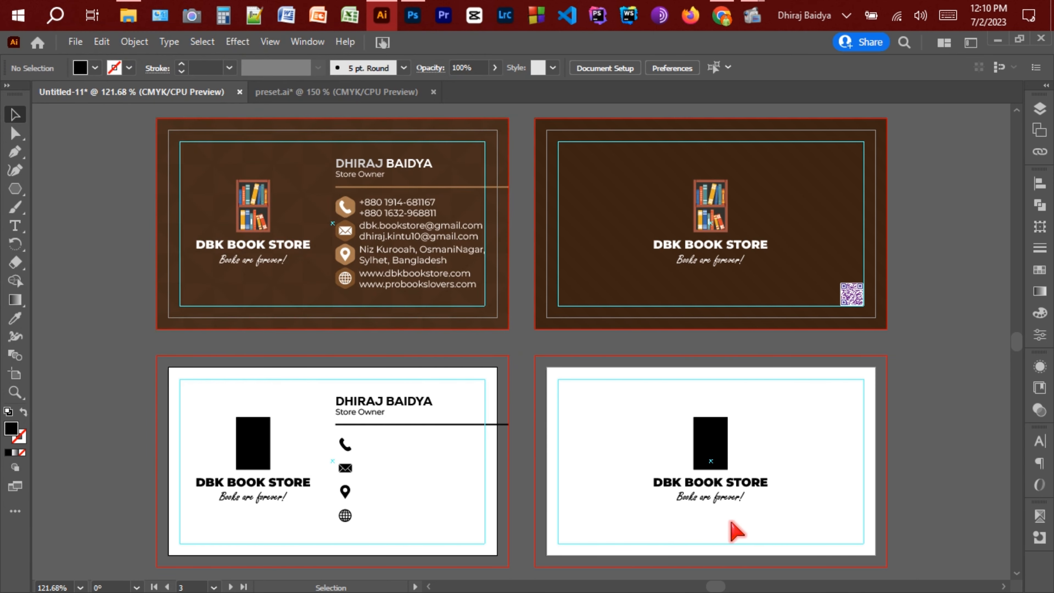
click(603, 528)
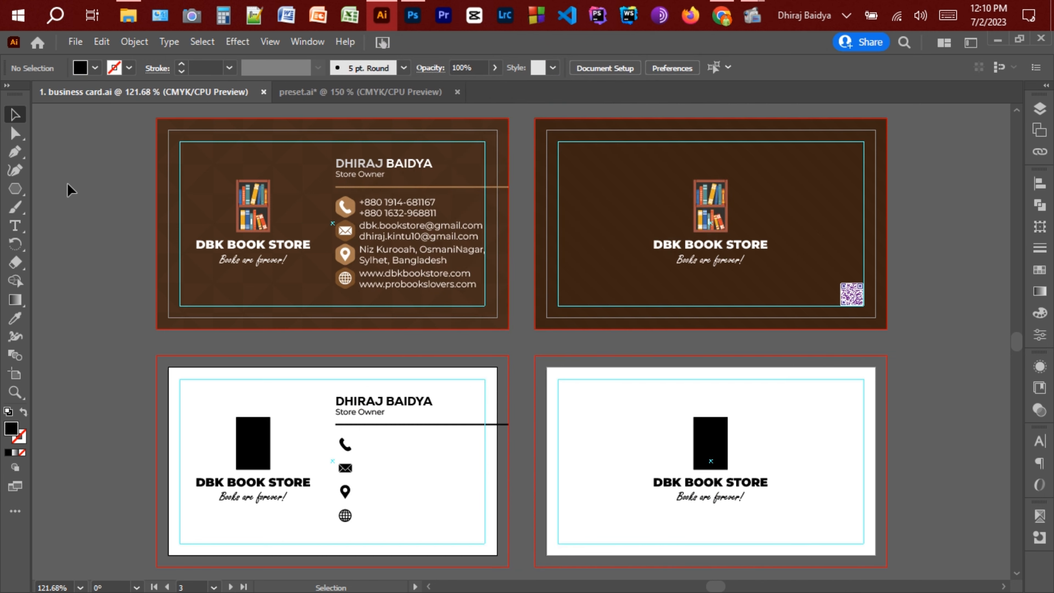
Save the document to Local Disk (H:) as "2. print ready business card" in Adobe PDF format.
click(75, 42)
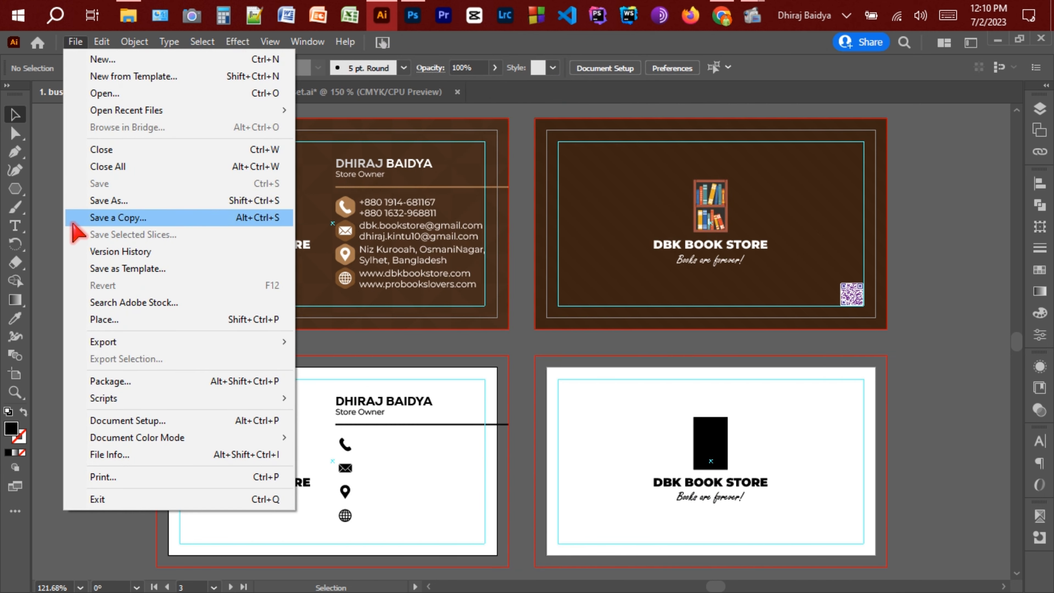
click(104, 201)
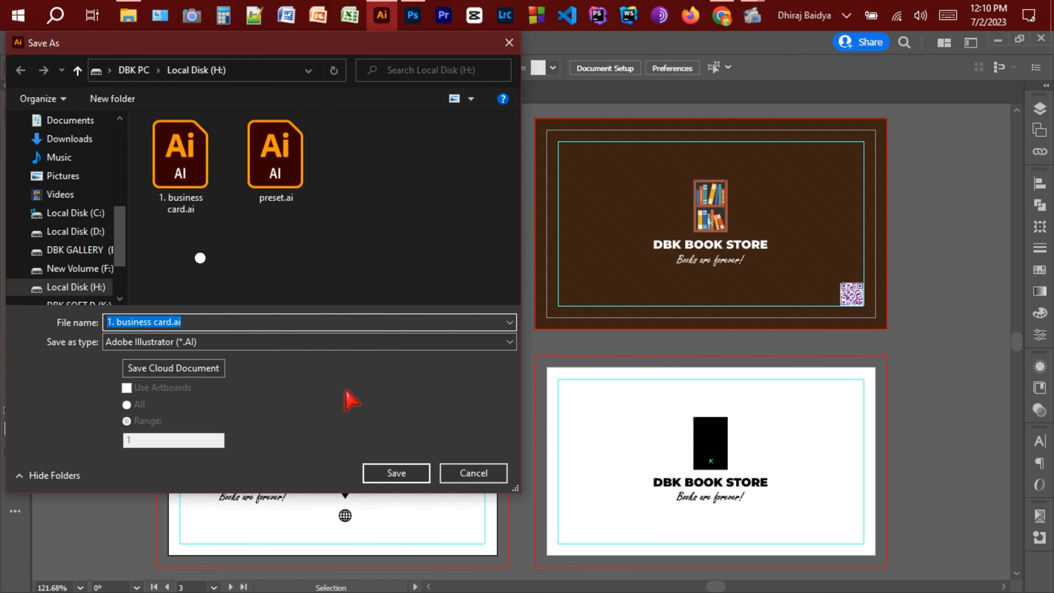
key(Left)
key(Right)
key(BackSpace)
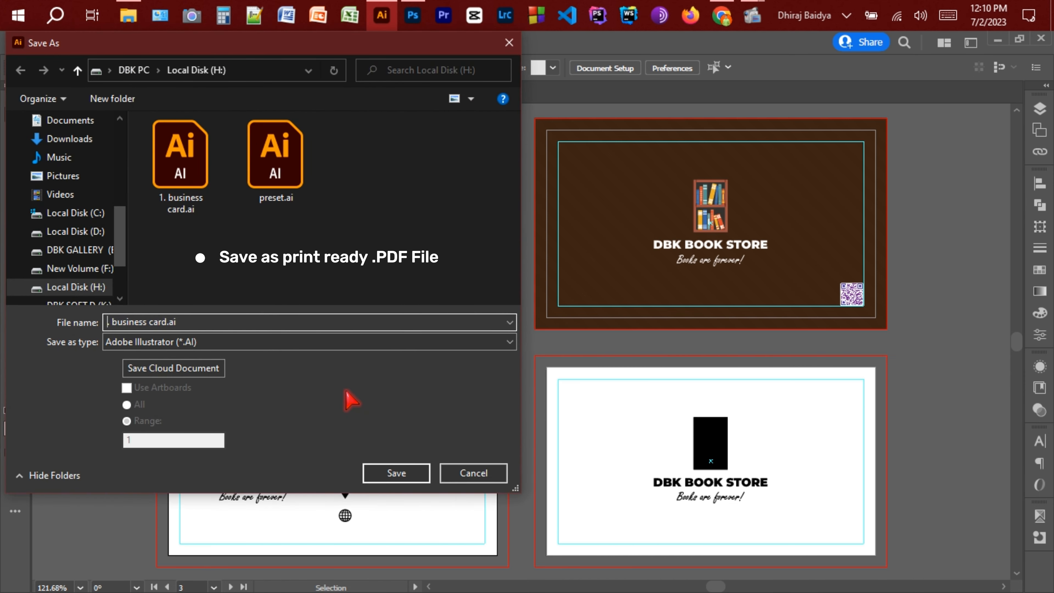
text(2. )
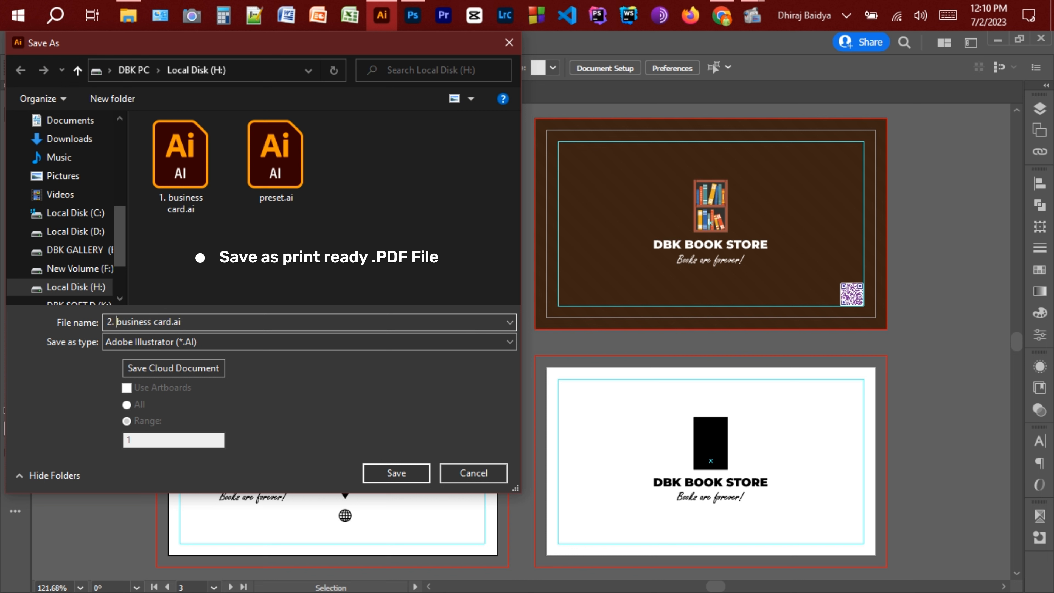
text(print ready)
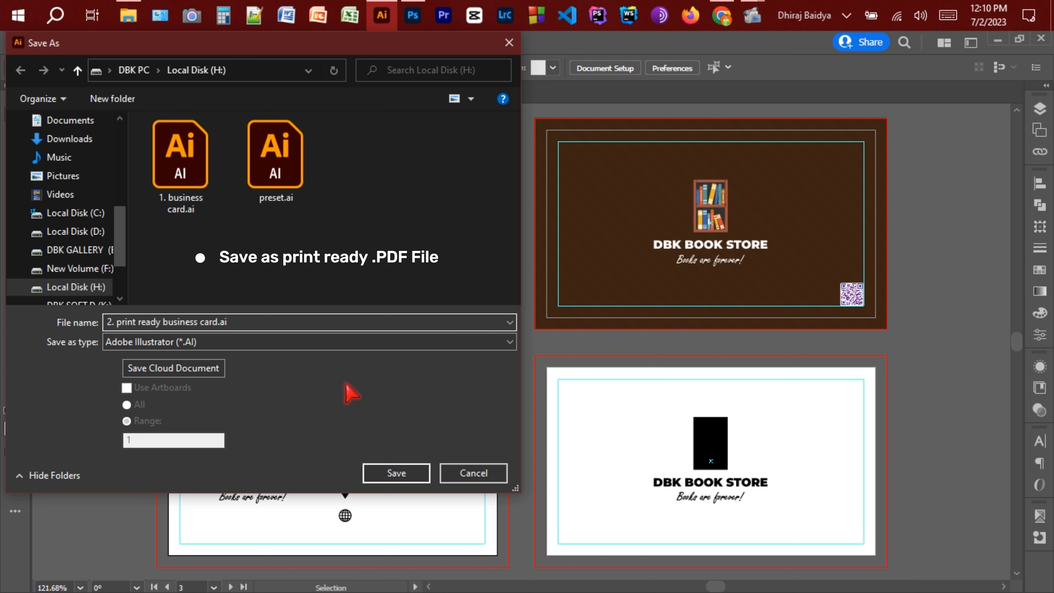
click(338, 346)
click(351, 369)
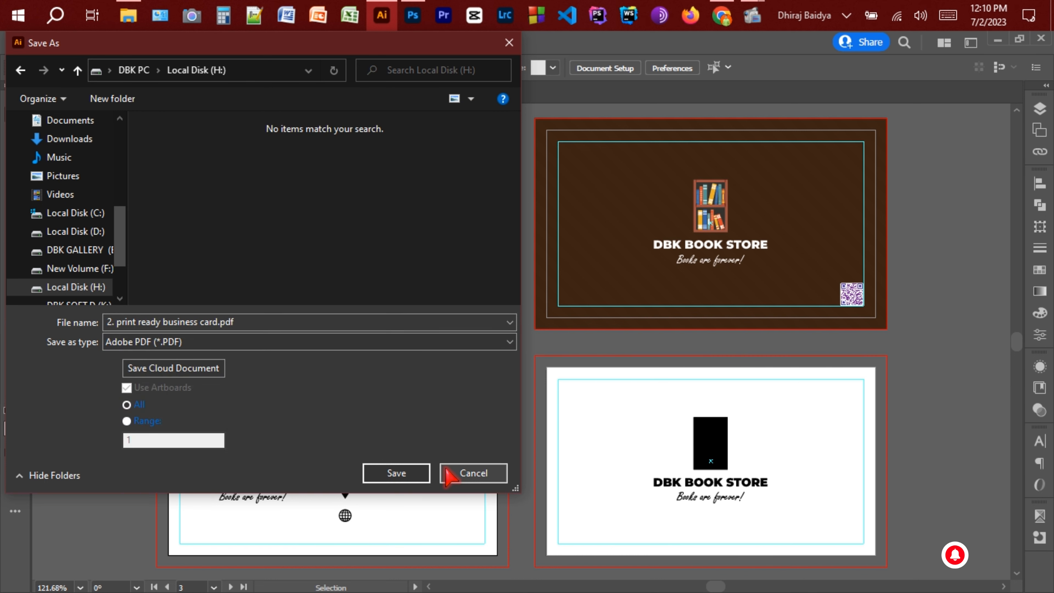
click(423, 473)
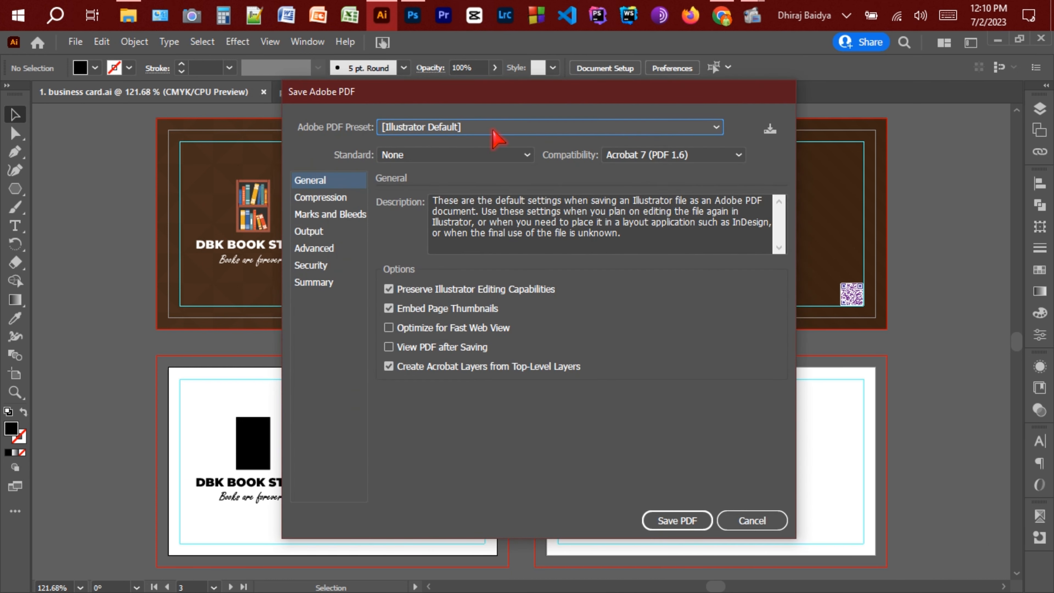
Save the PDF with the High Quality Print preset, trim marks, registration marks and the document bleed settings.
click(498, 129)
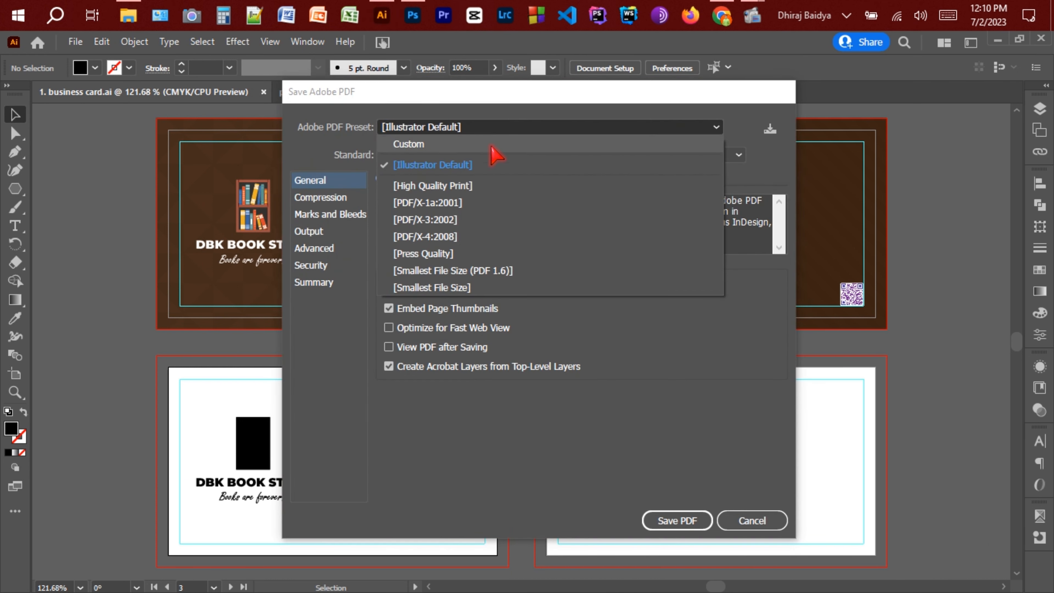
click(510, 187)
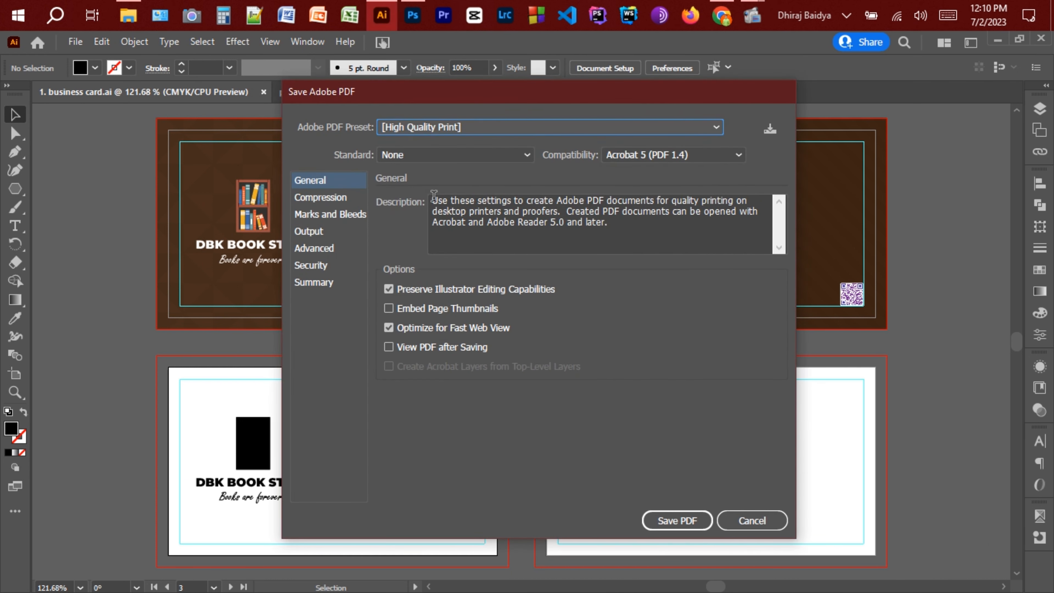
click(351, 215)
click(443, 240)
click(436, 259)
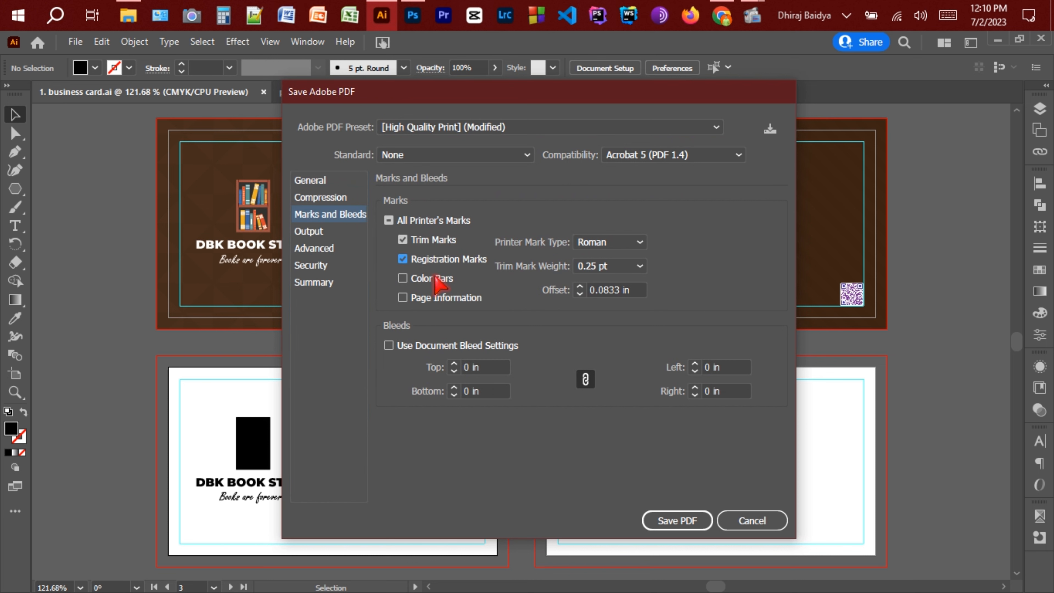
click(464, 349)
click(676, 521)
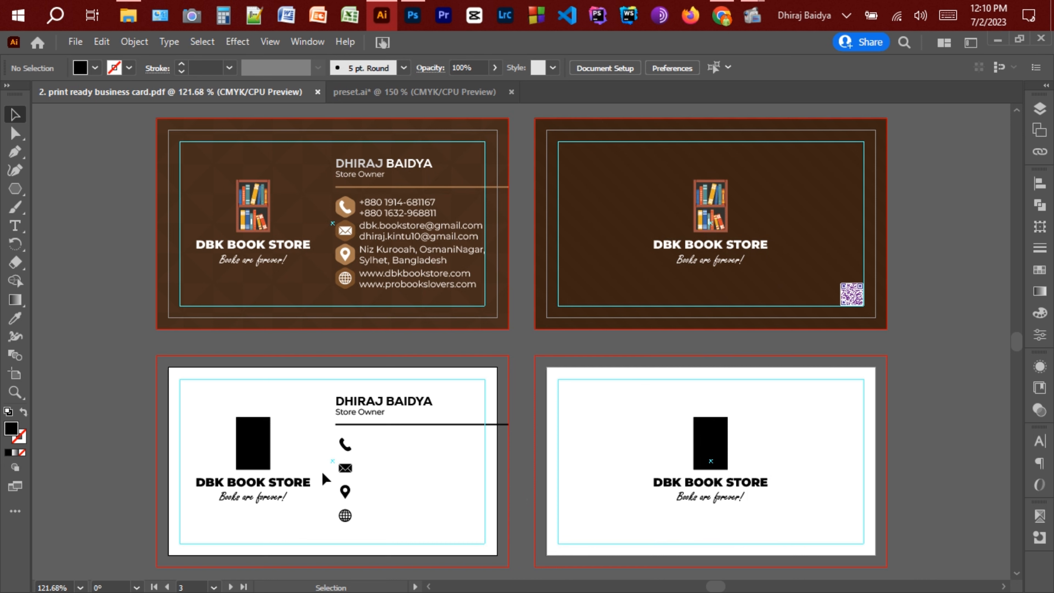
Switch to File Explorer, open "2. print ready business card.pdf" in Chrome and enlarge the view to 200%.
click(128, 15)
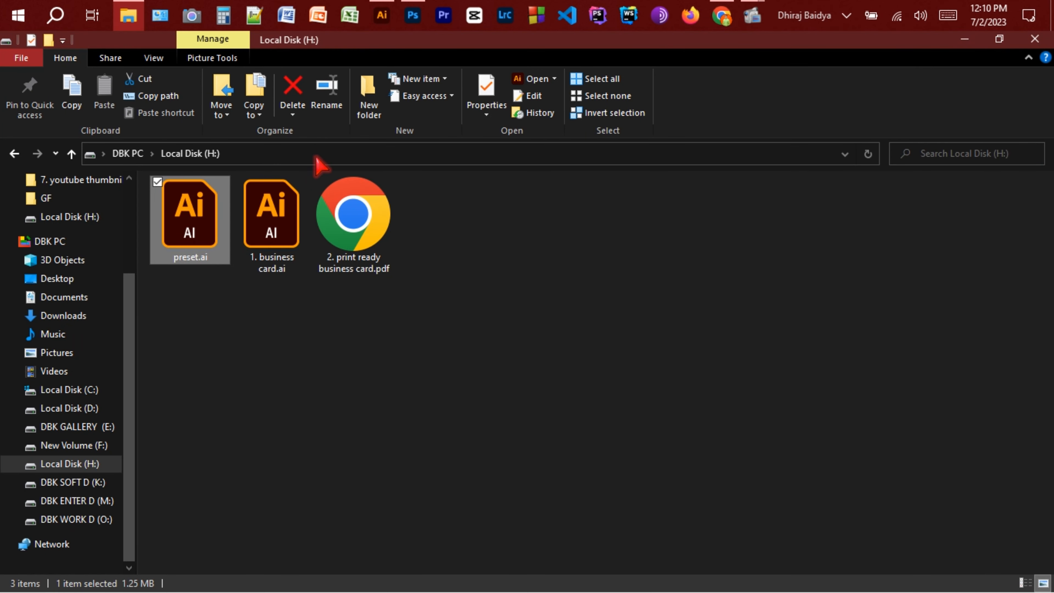
double_click(374, 204)
click(558, 108)
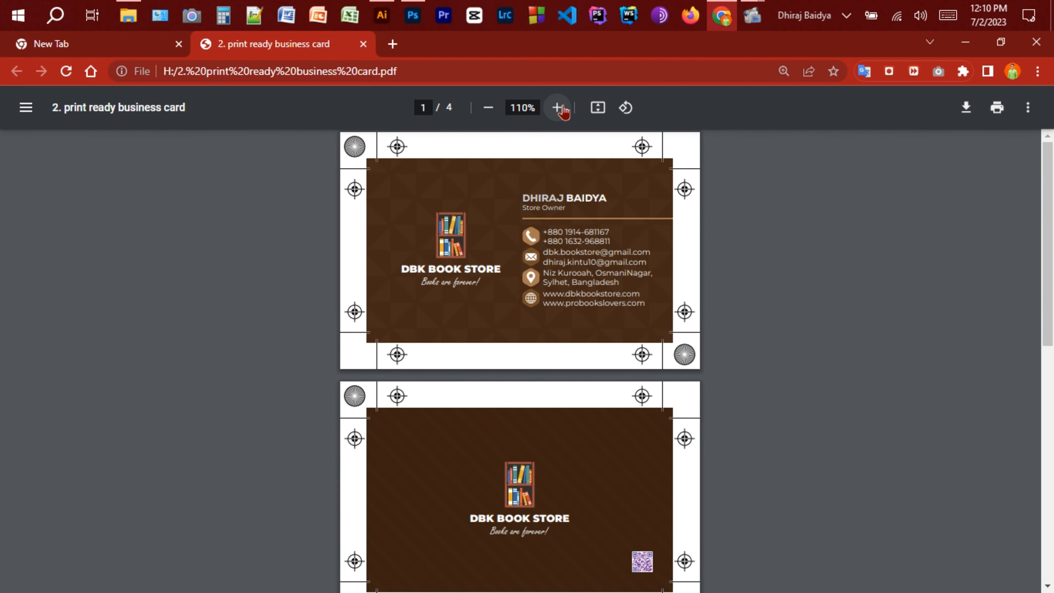
click(558, 107)
click(558, 108)
click(558, 107)
click(558, 108)
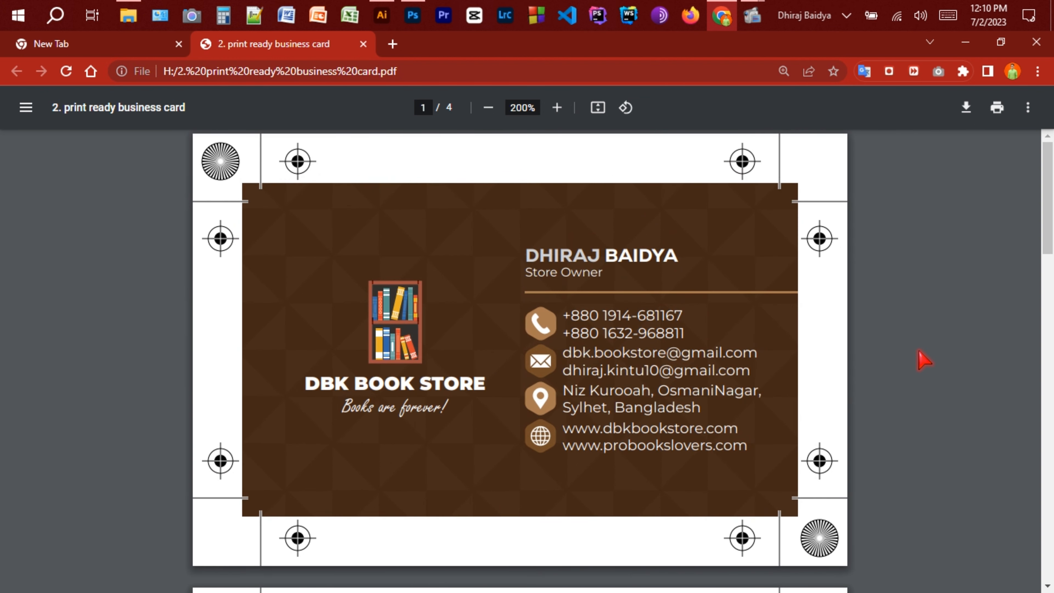
Review the artwork, trim marks, registration marks and bleed on all four pages of the PDF.
scroll(924, 361, down, 10)
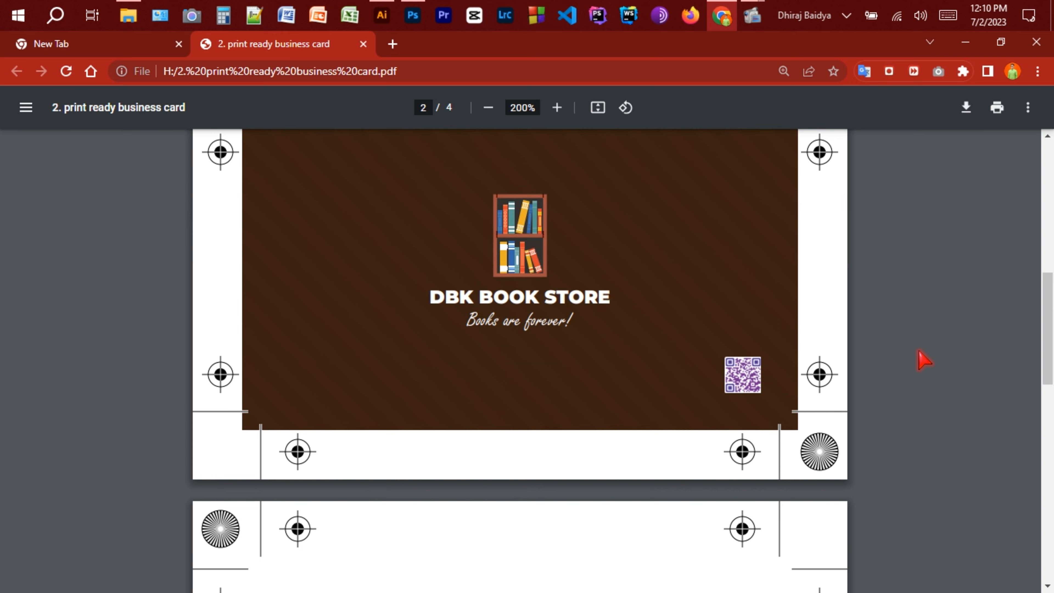
scroll(923, 361, up, 2)
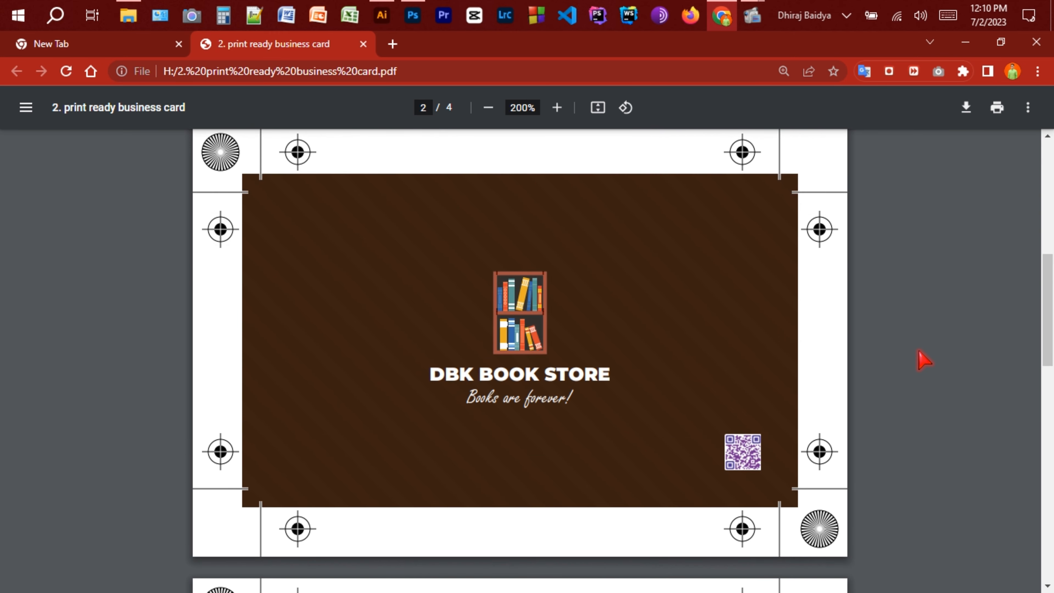
scroll(923, 361, down, 12)
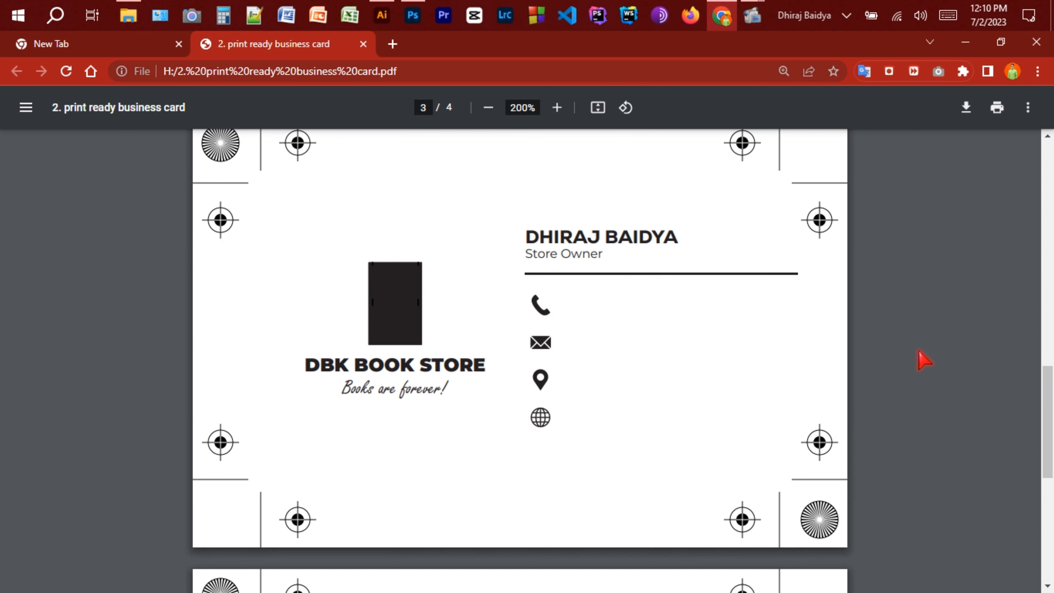
scroll(924, 361, down, 11)
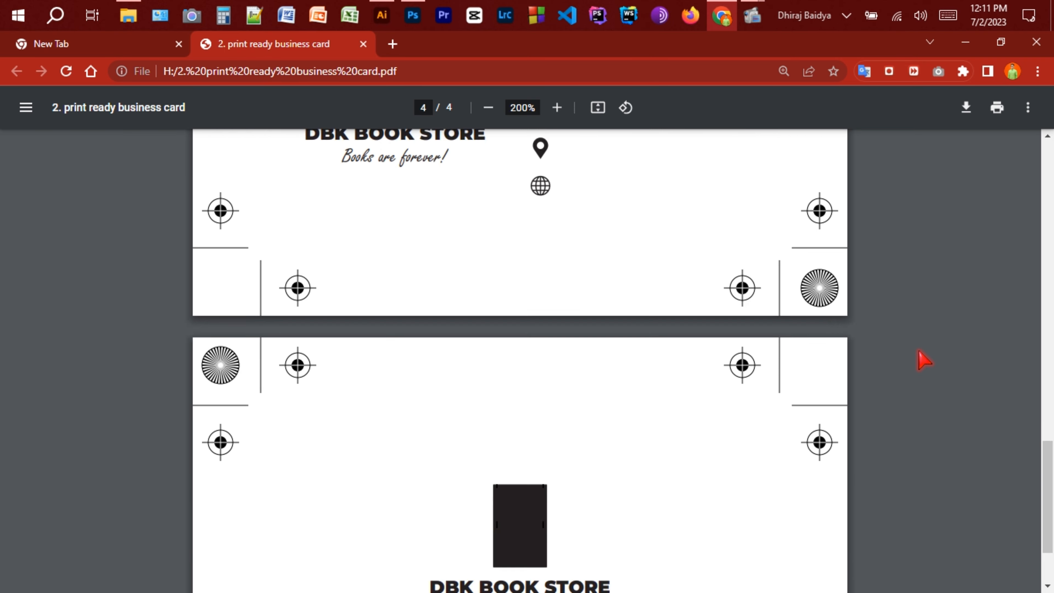
scroll(924, 361, up, 10)
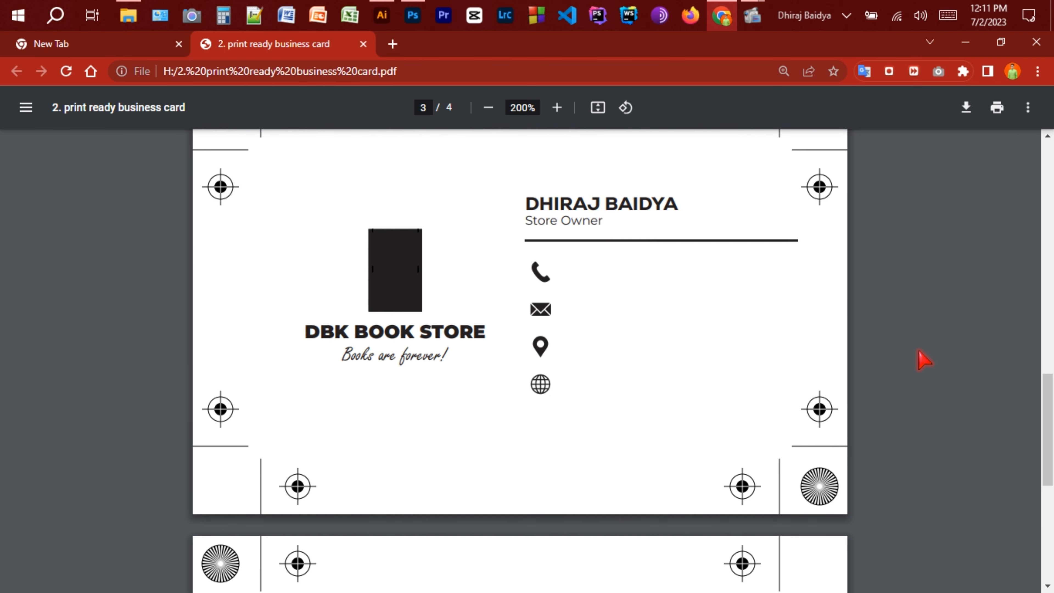
scroll(923, 361, up, 16)
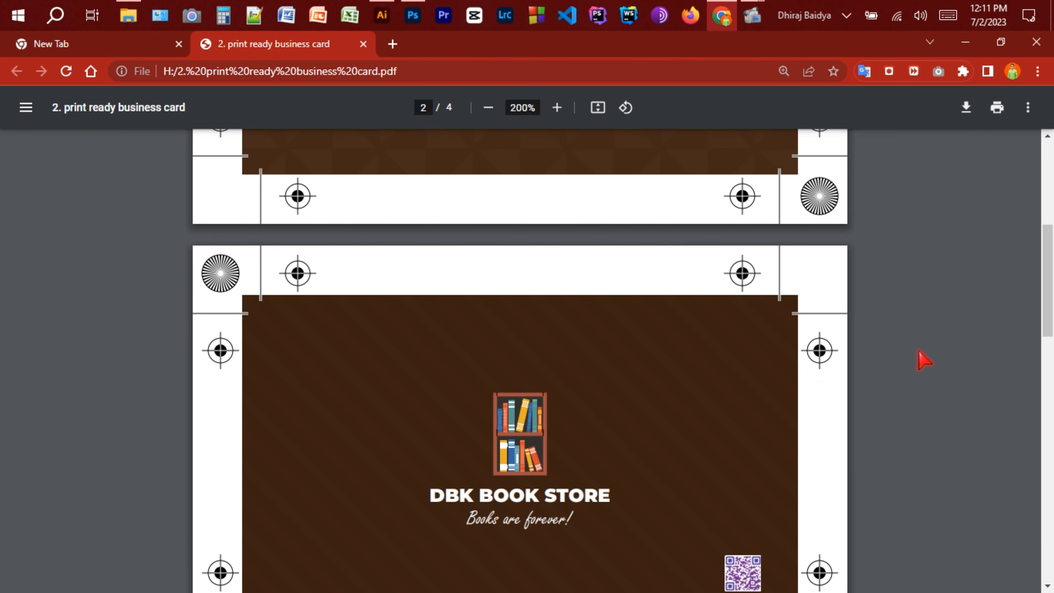
scroll(924, 360, up, 9)
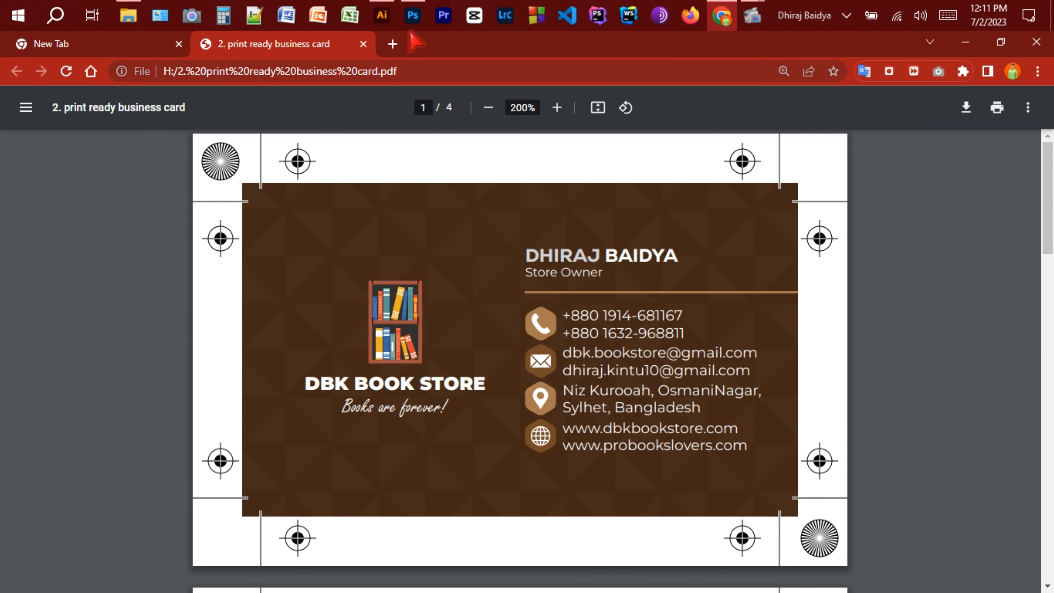
Switch back to Illustrator and start a JPEG export to Local Disk (H:) named "3. front business card".
click(382, 15)
click(76, 44)
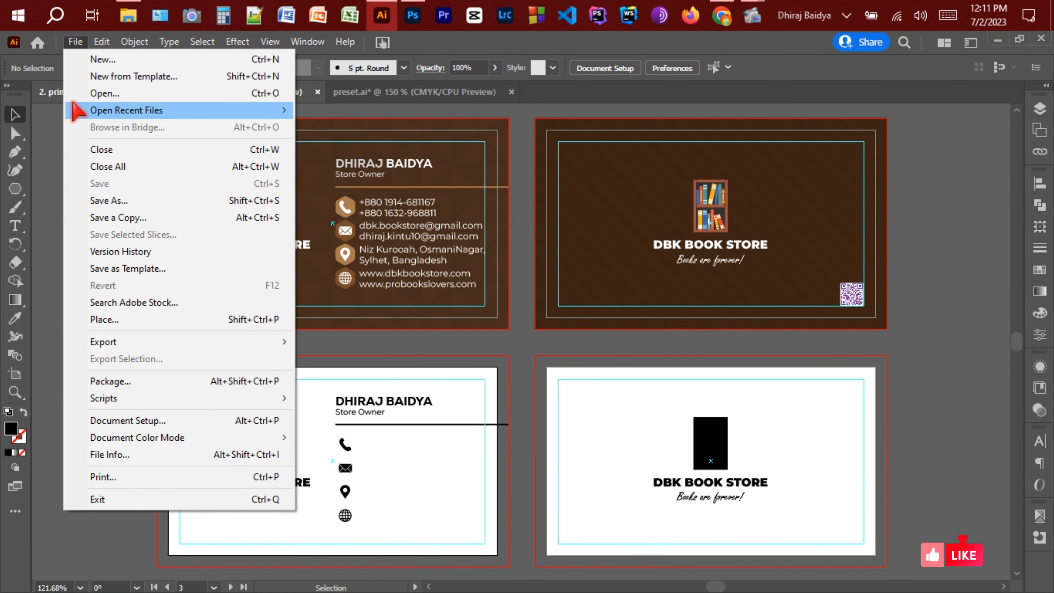
mouse_move(96, 342)
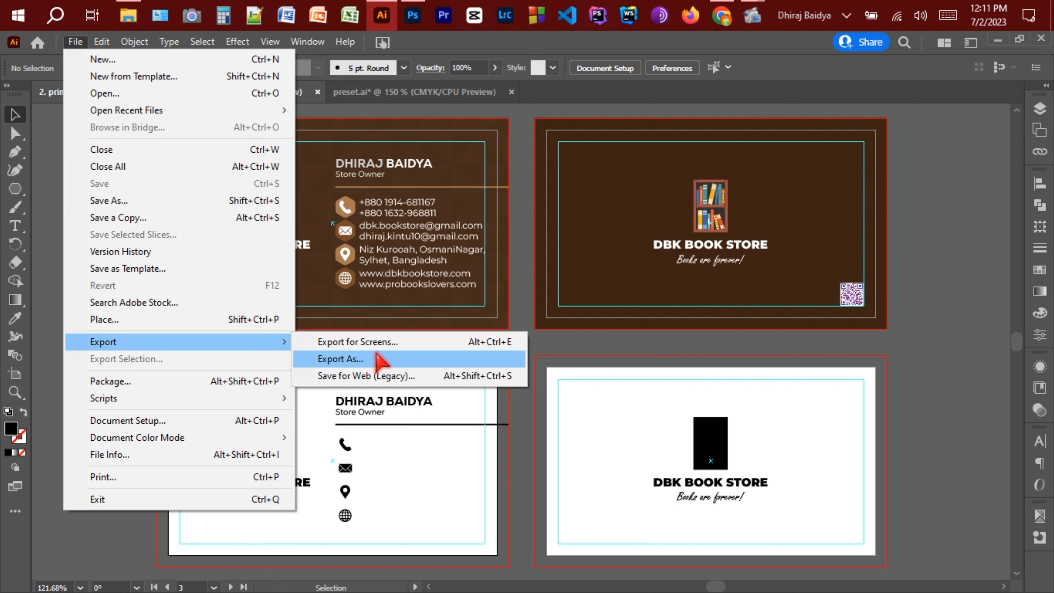
click(415, 359)
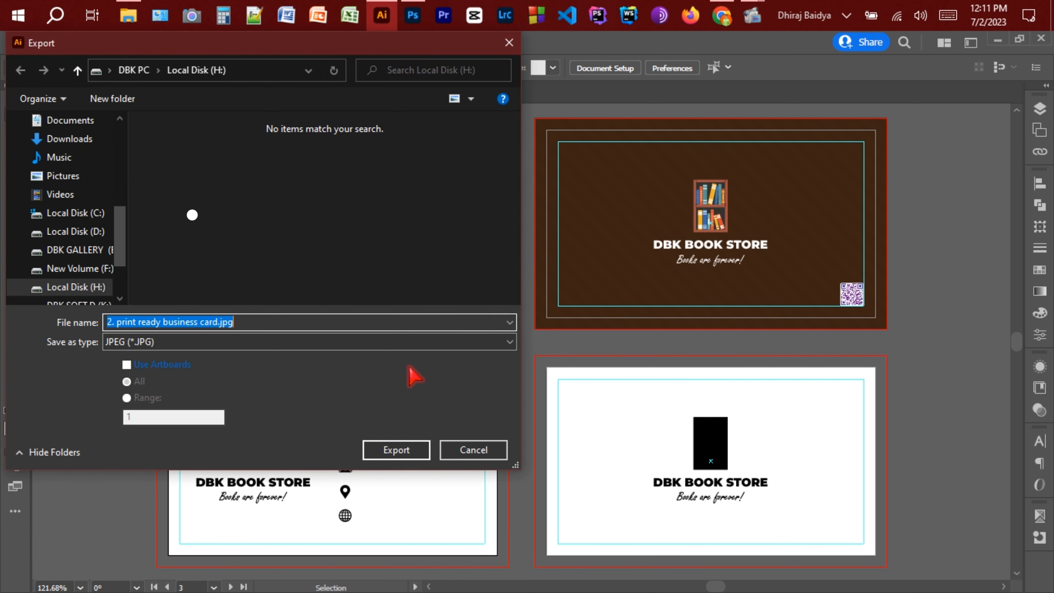
key(Home)
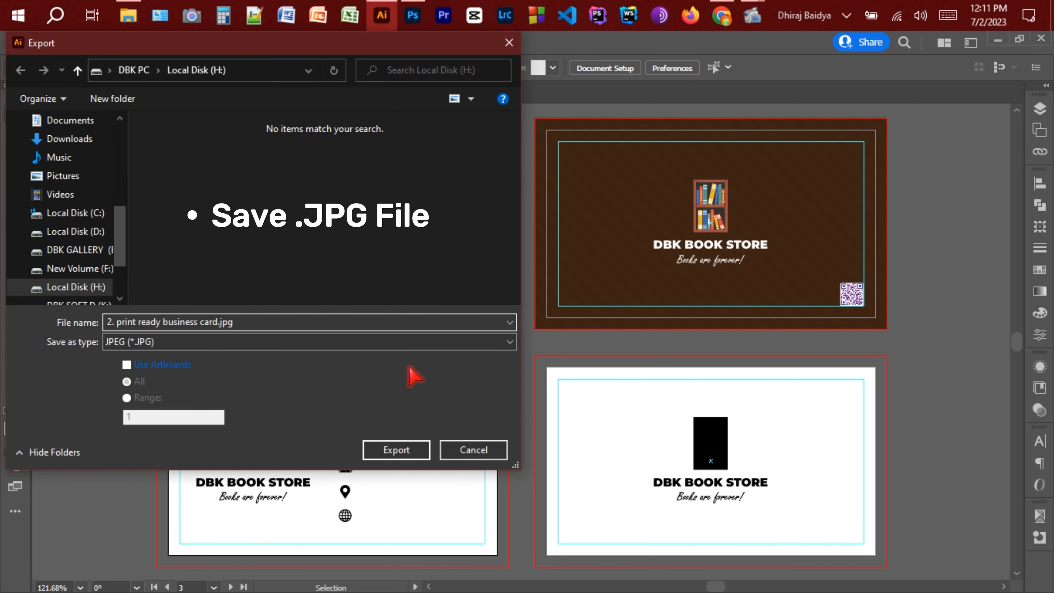
key(Delete)
text(3)
drag(138, 322, 151, 322)
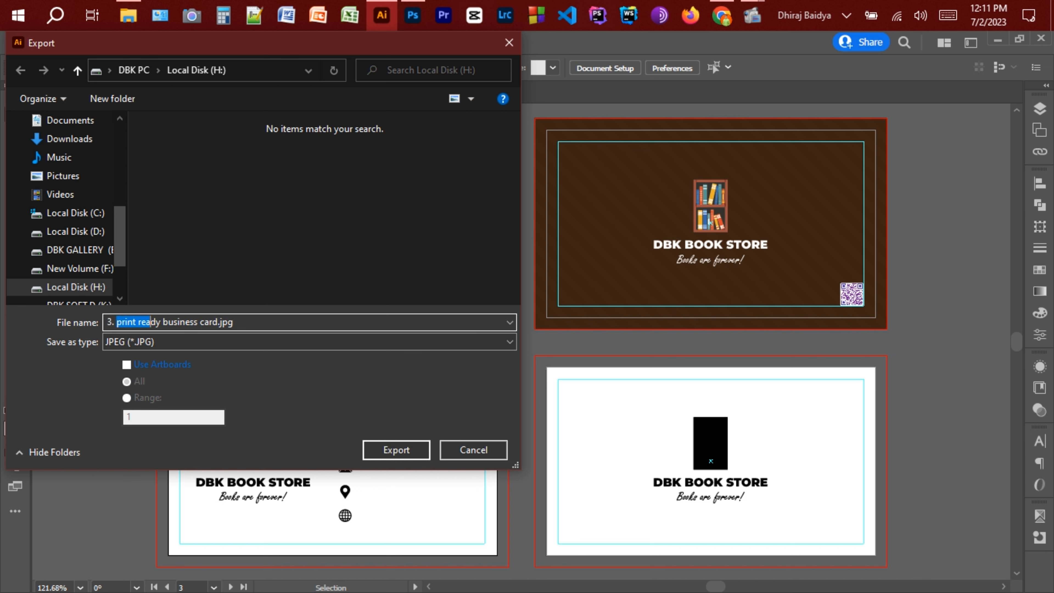
key(BackSpace)
text(front)
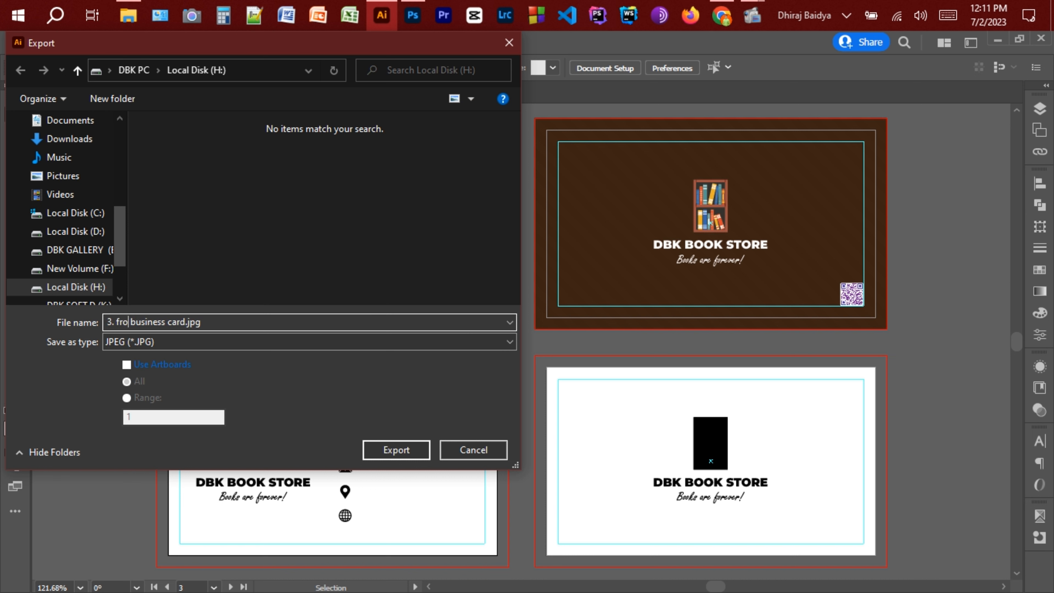
Limit the export to artboard range 1-1 and export the JPEG at quality 10 (Maximum).
click(164, 366)
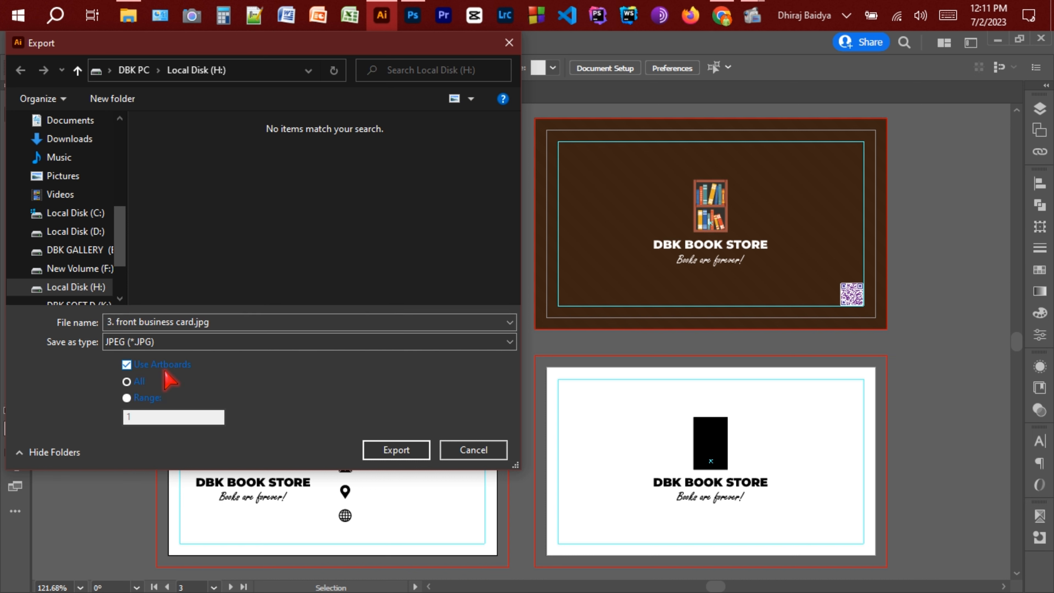
click(152, 397)
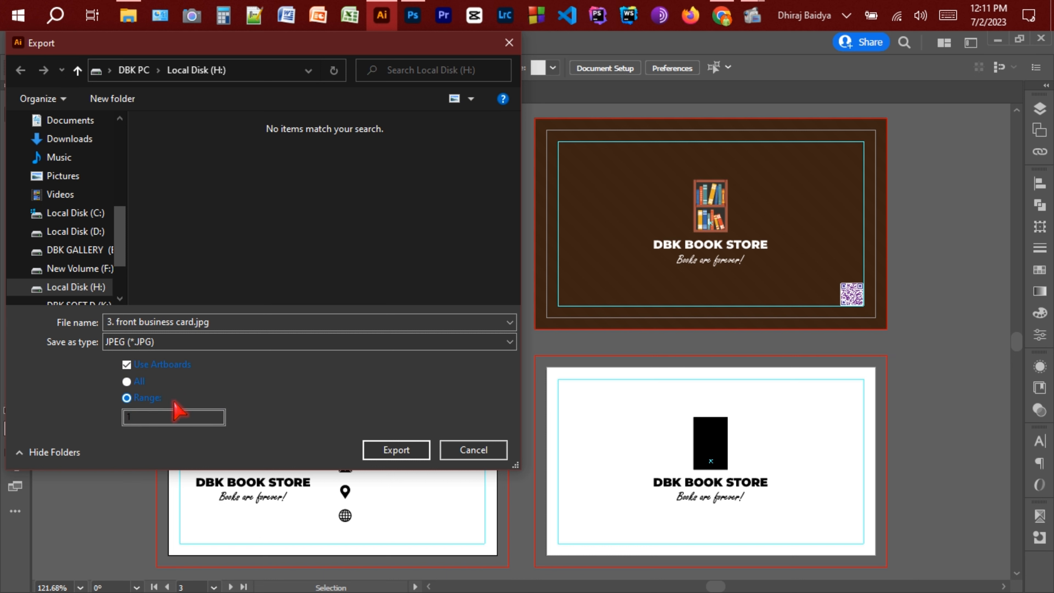
click(144, 416)
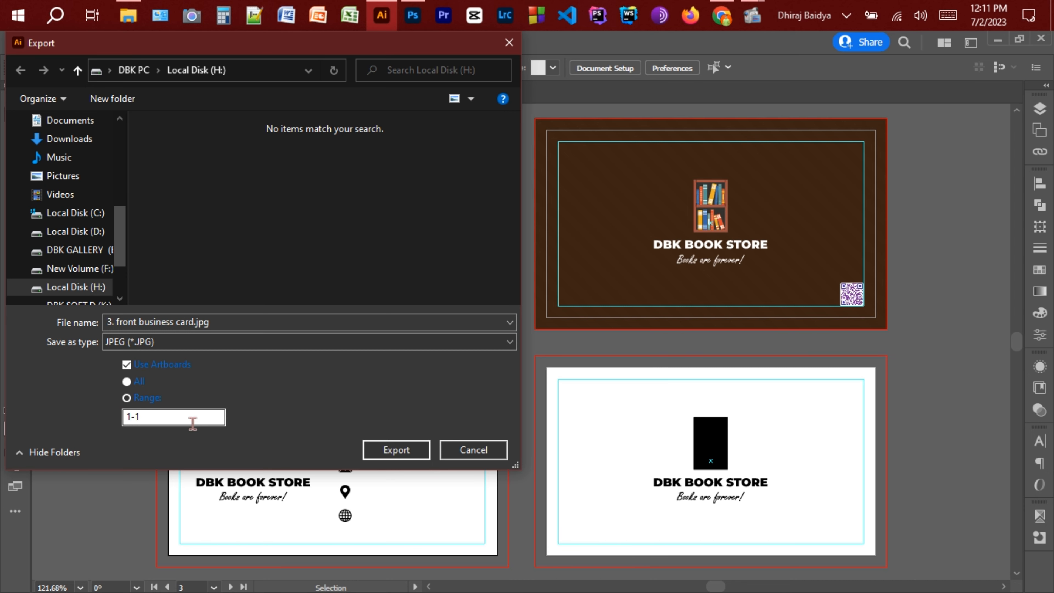
click(425, 452)
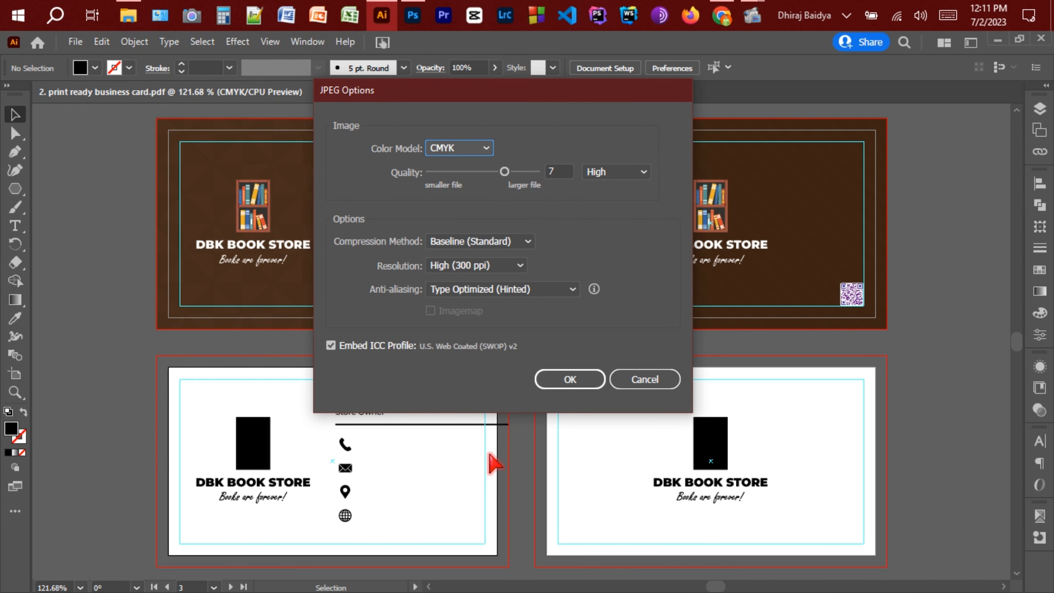
drag(505, 172, 539, 172)
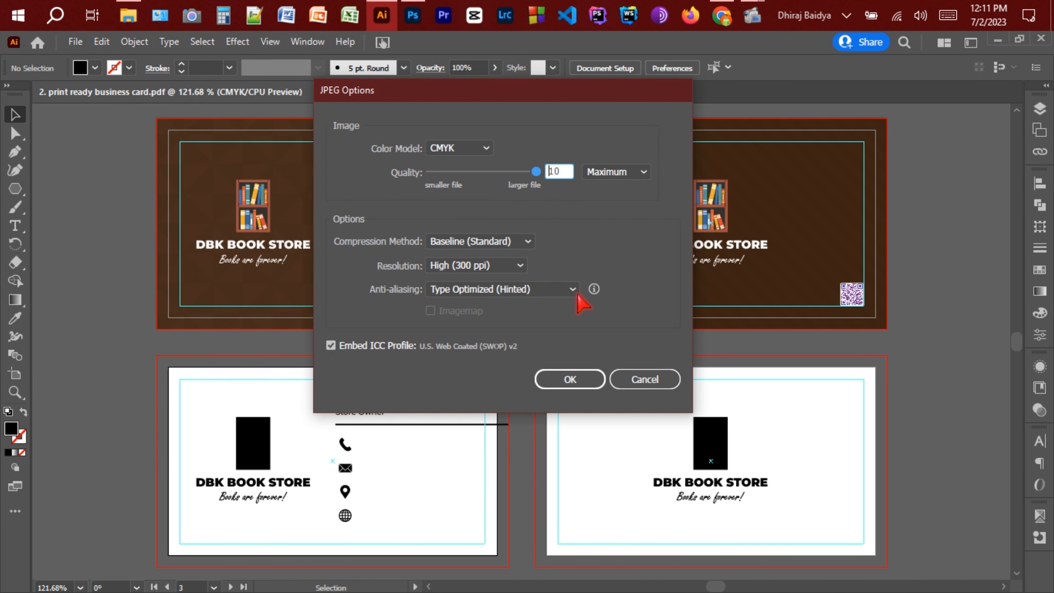
click(570, 379)
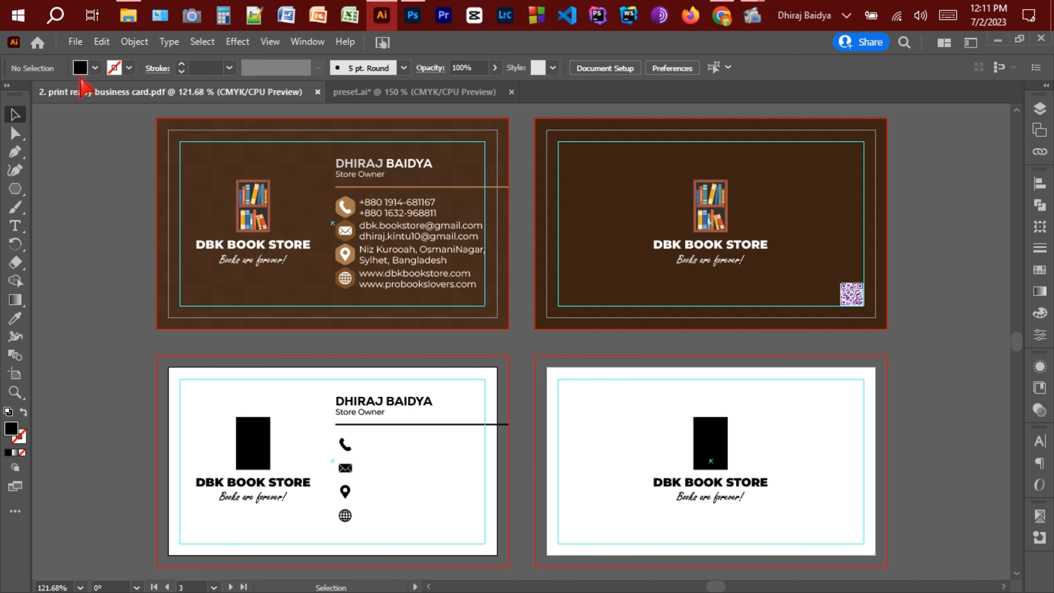
Start another JPEG export to Local Disk (H:) with the file name "4. back business card".
click(75, 41)
mouse_move(125, 341)
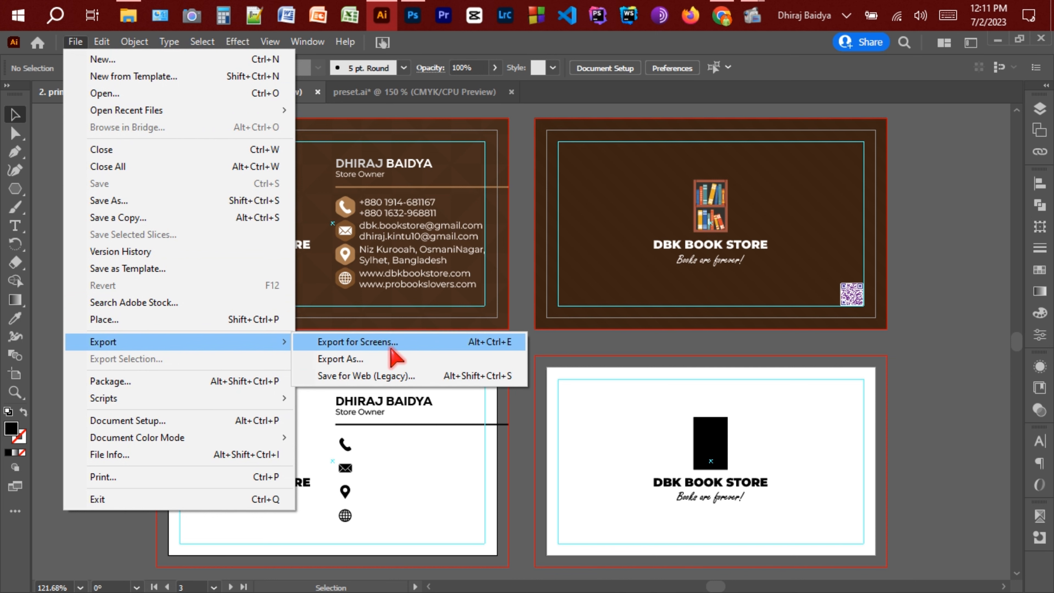
click(392, 358)
key(Home)
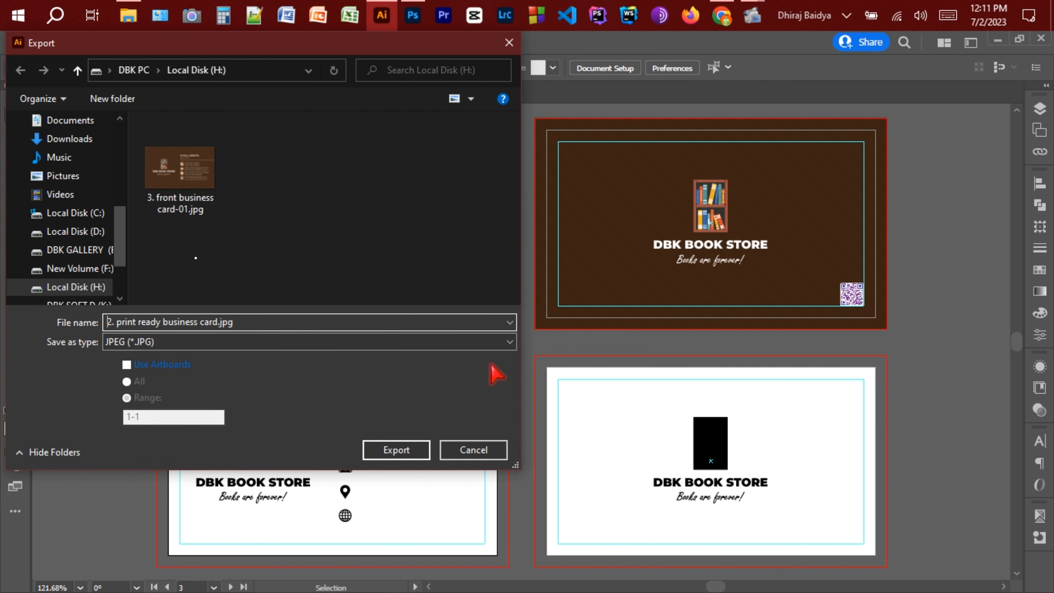
key(Delete)
text(4)
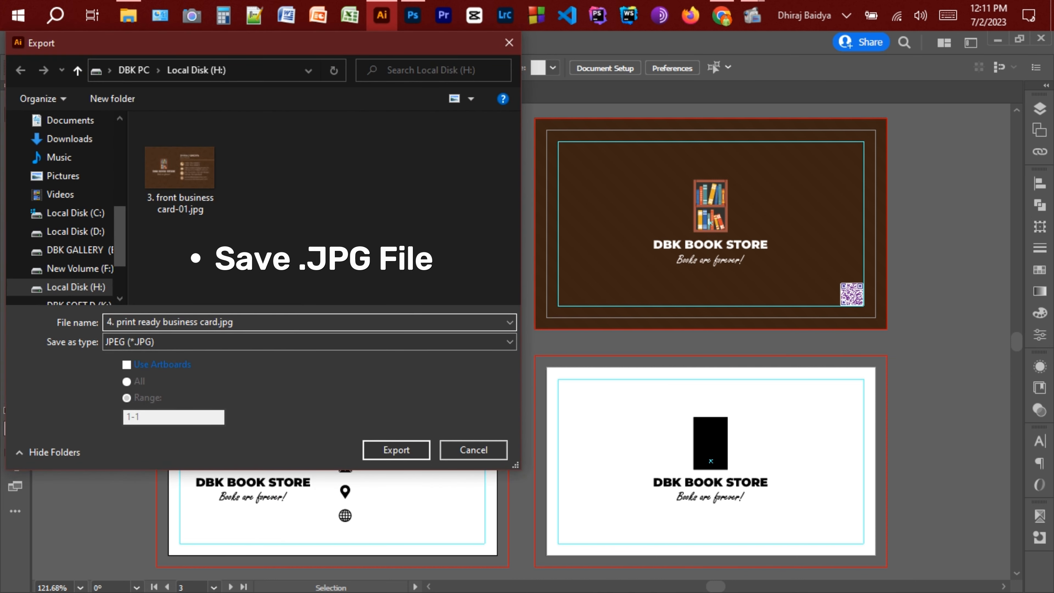
key(ctrl+shift+Right)
key(Delete)
text(back)
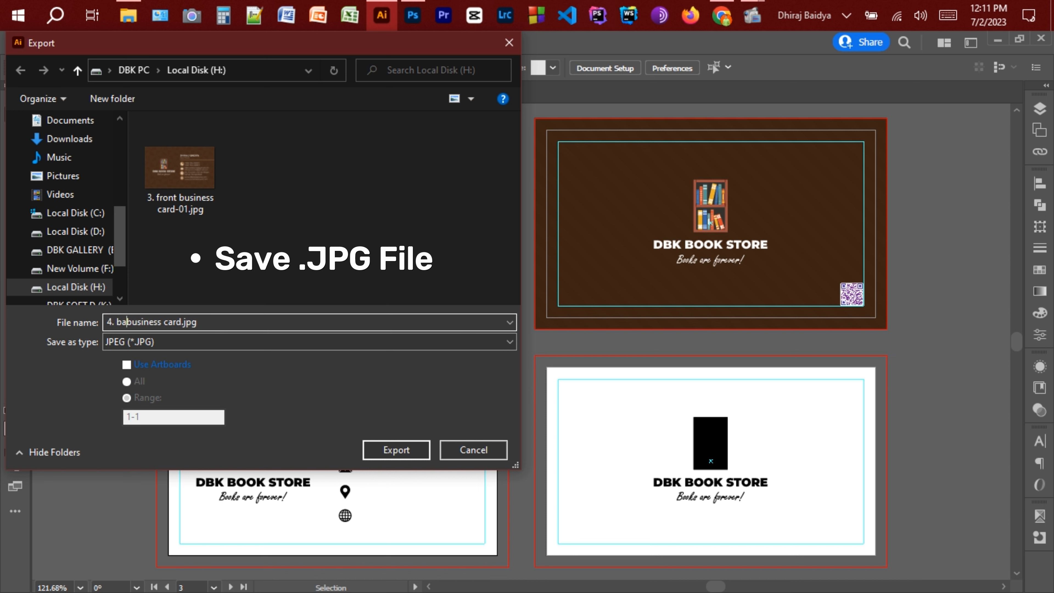
Limit the export to artboard range 2-2 and export the JPEG, accepting the JPEG options.
click(168, 367)
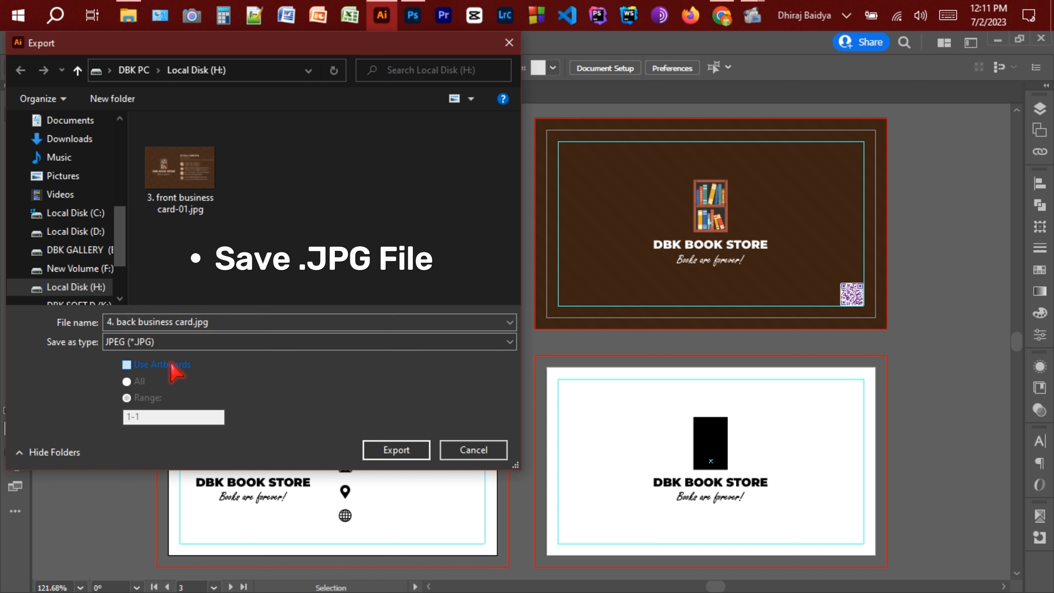
click(132, 398)
key(BackSpace)
key(BackSpace)
key(BackSpace)
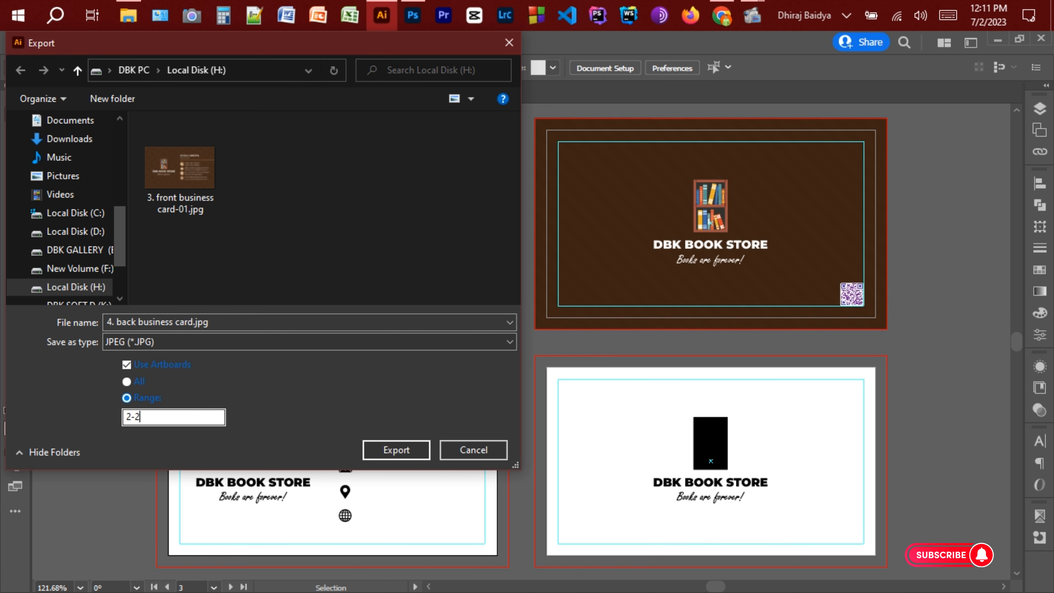
click(399, 453)
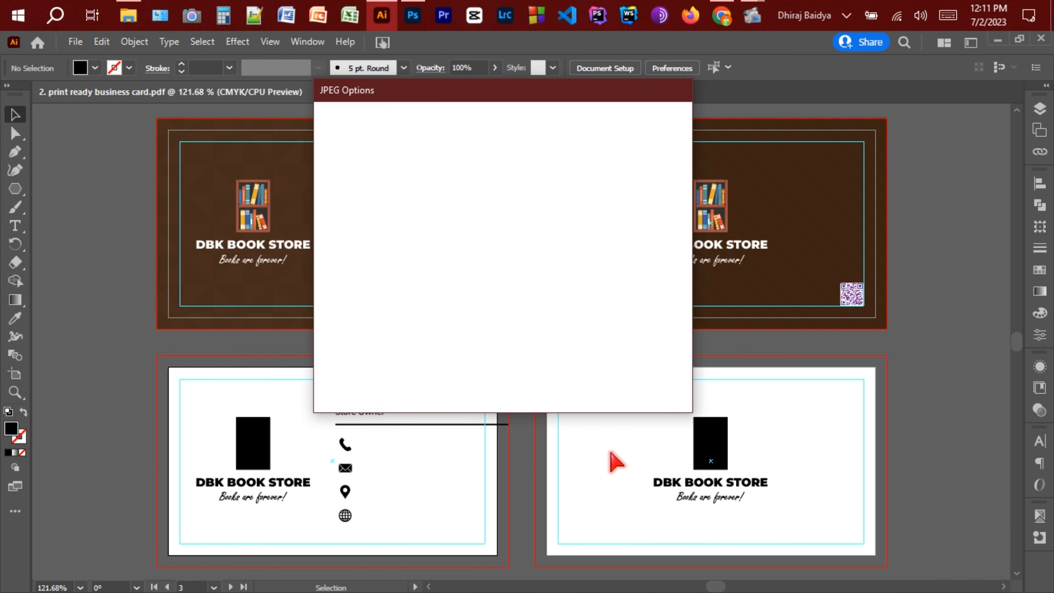
click(561, 380)
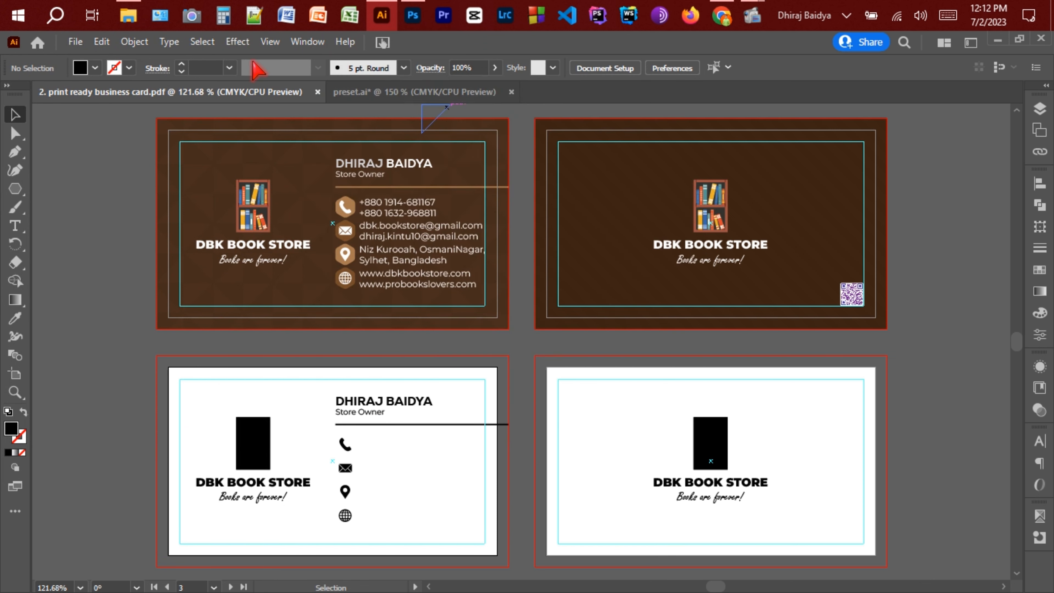
Switch to File Explorer, open "3. front business card-01.jpg" in Photos and compare the exported front and back images.
click(128, 15)
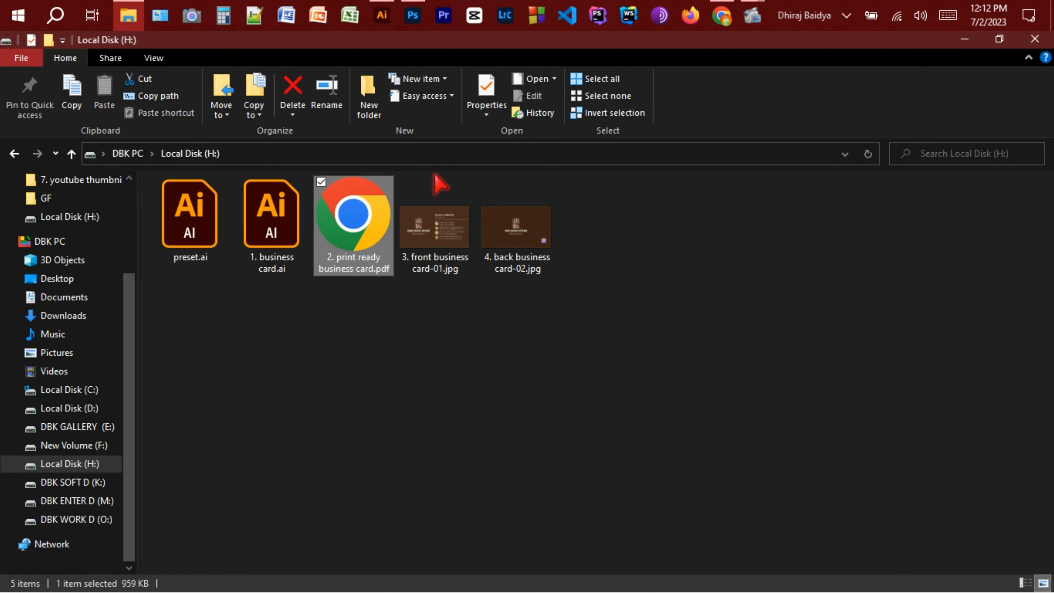
double_click(434, 216)
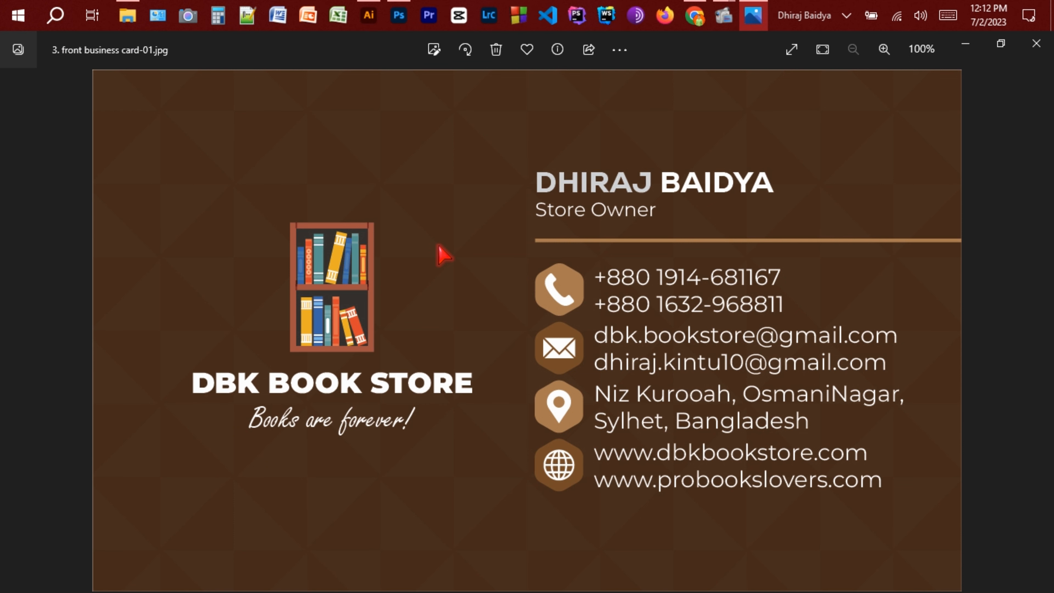
key(Right)
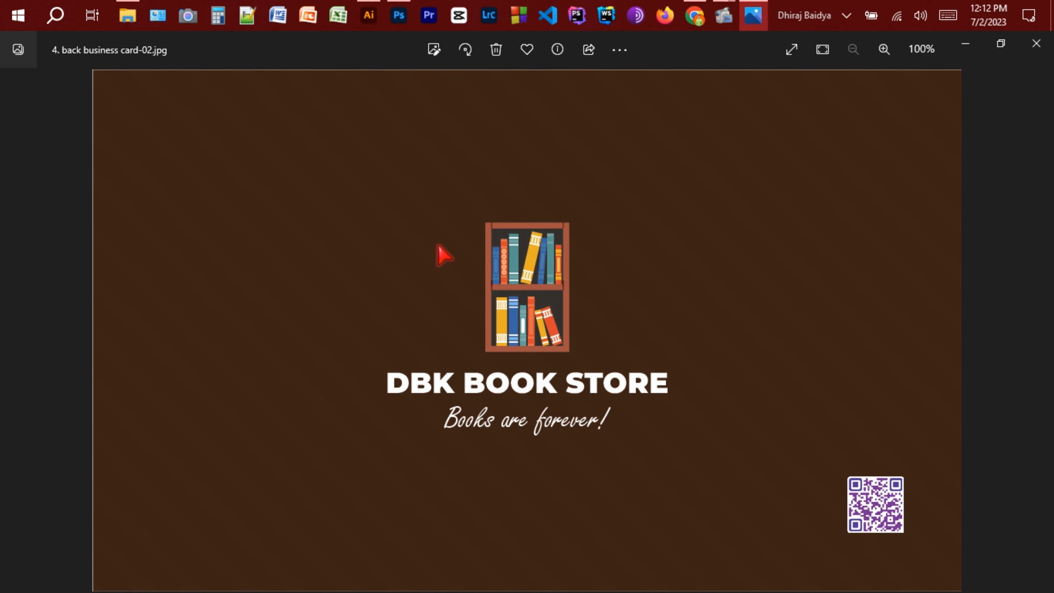
key(Left)
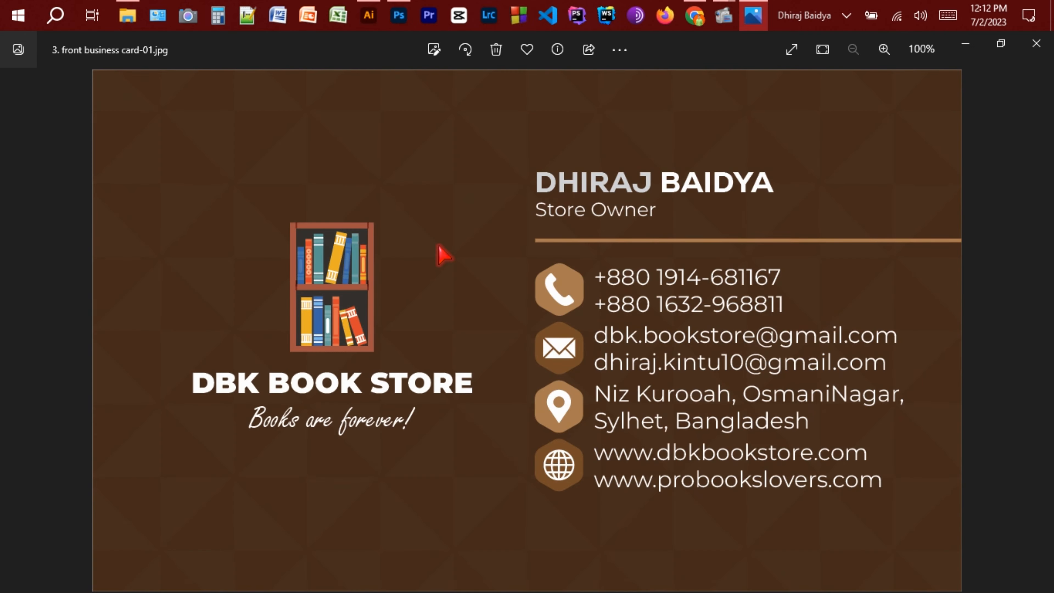
Switch back to Illustrator and start an export in Photoshop (*.PSD) format to Local Disk (H:).
click(368, 15)
click(75, 41)
mouse_move(110, 341)
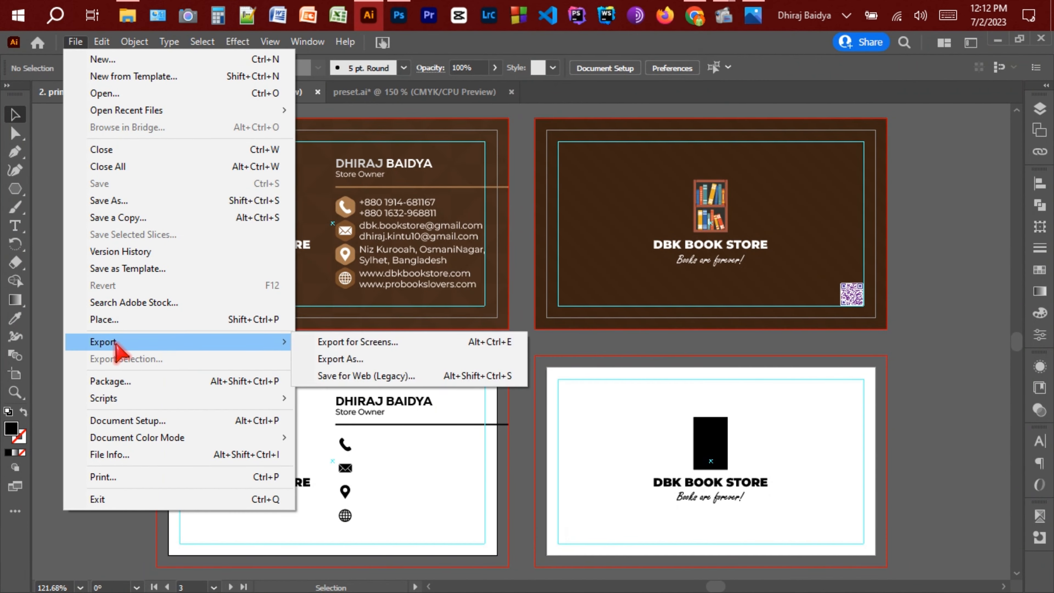
click(376, 359)
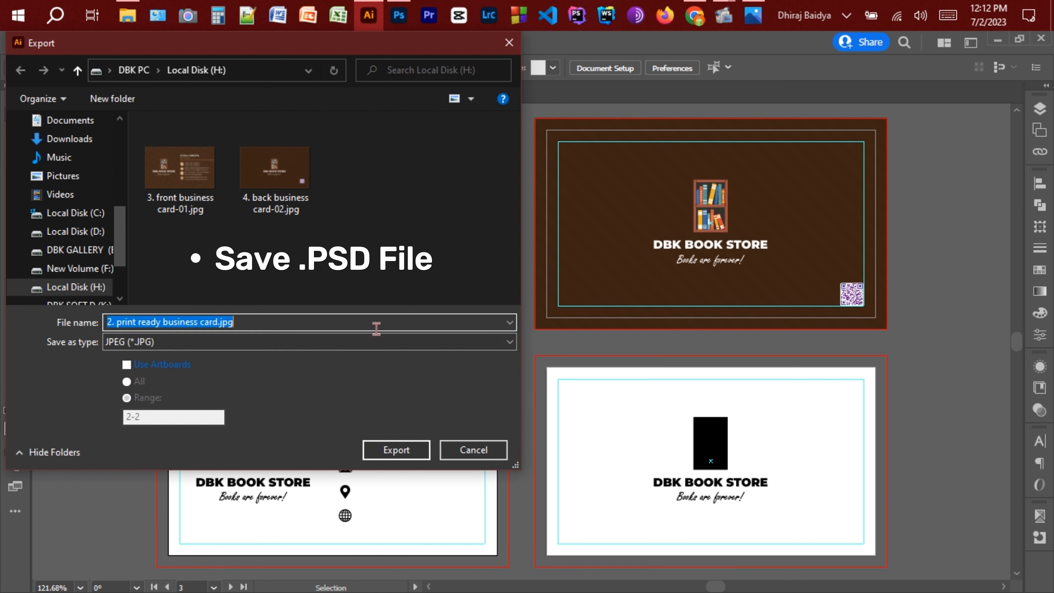
click(376, 342)
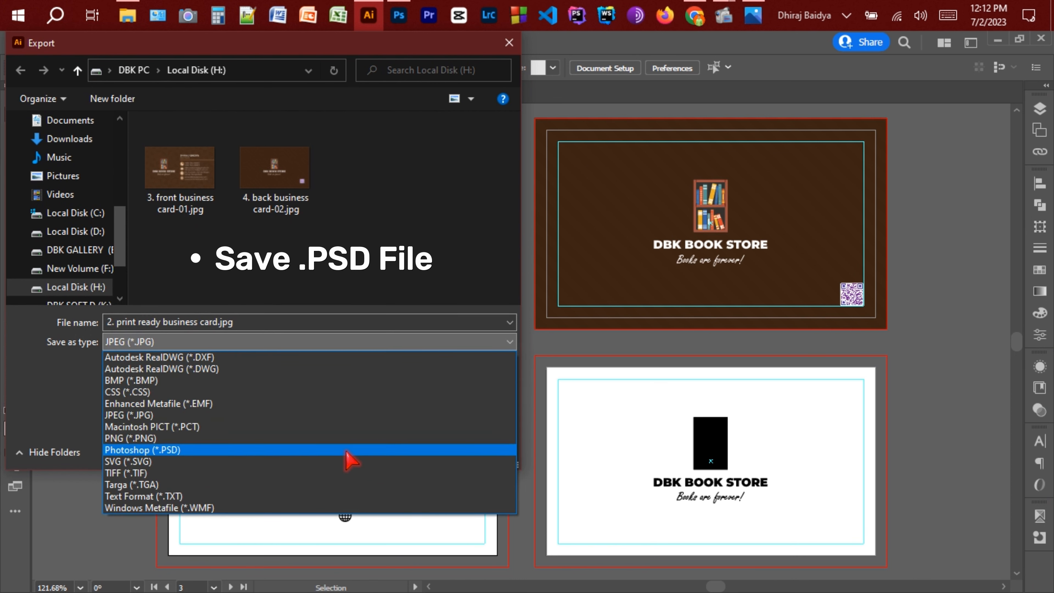
click(348, 451)
Name the file "5. print ready business card.psd" and export it as CMYK, High (300 ppi), with editable layers.
click(110, 321)
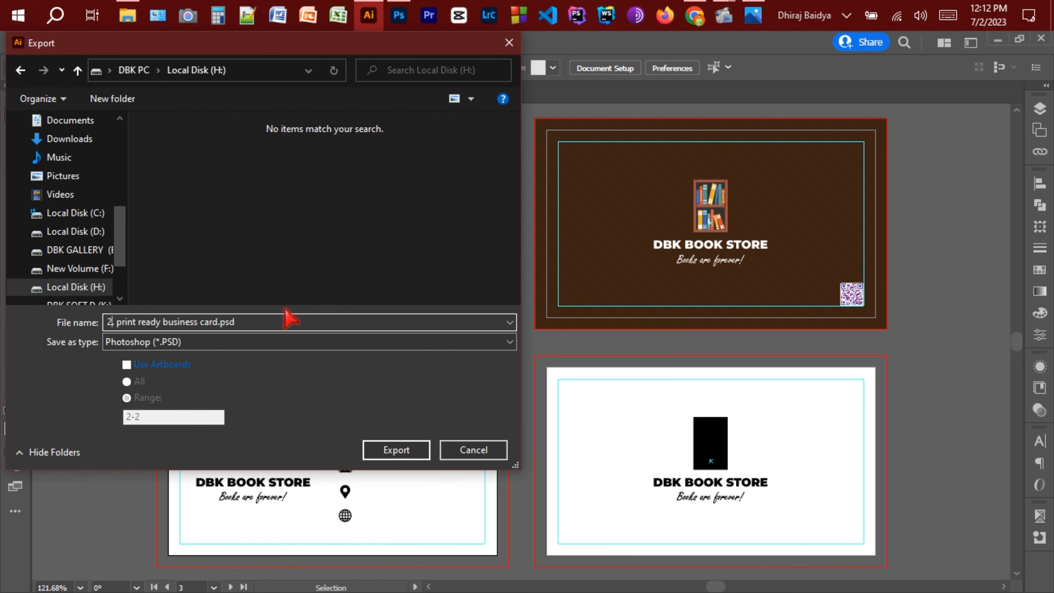
key(BackSpace)
text(5)
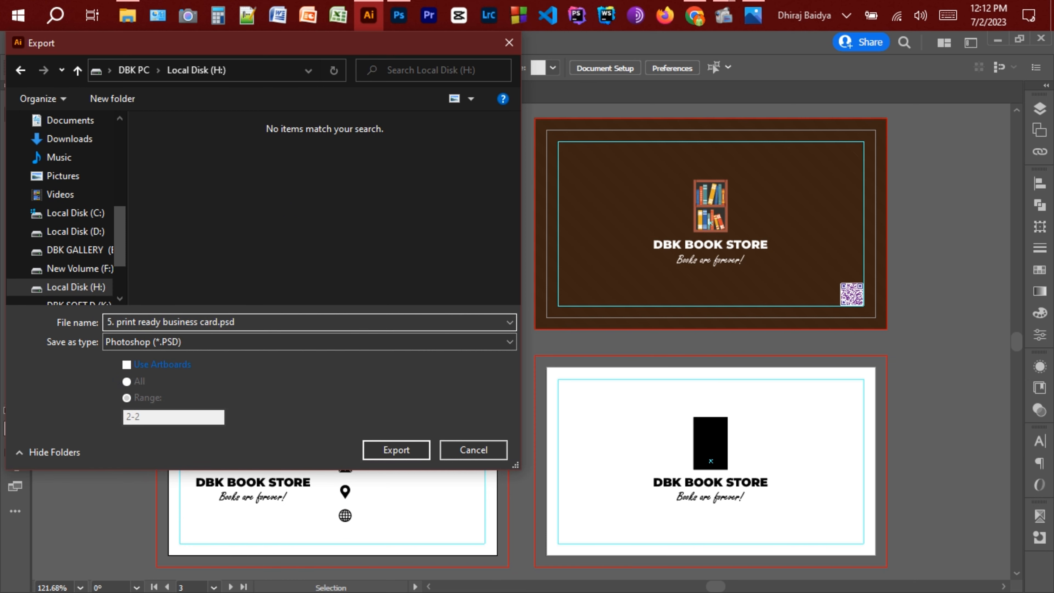
click(411, 450)
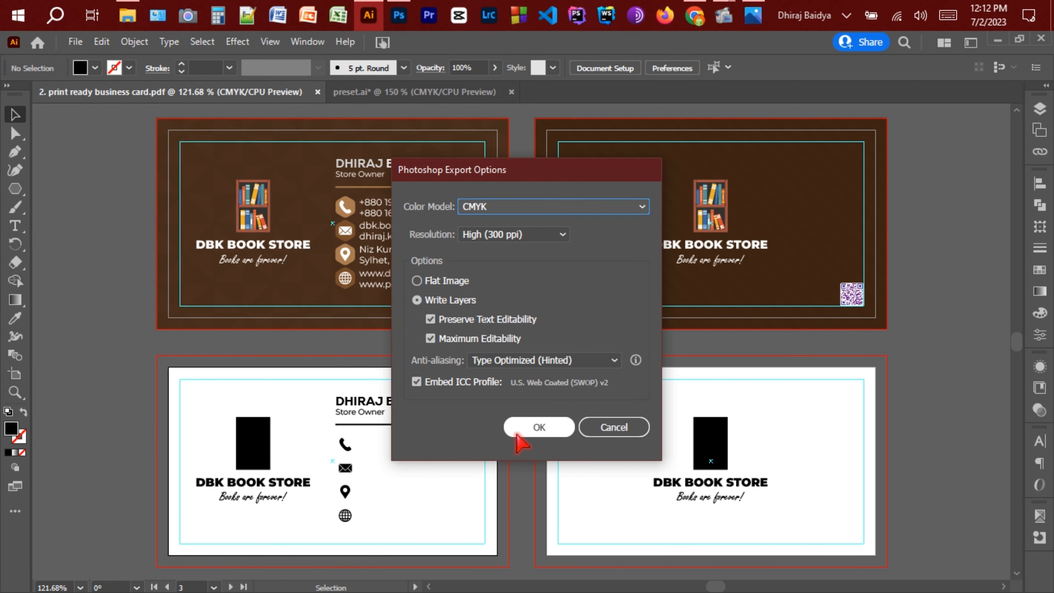
click(539, 427)
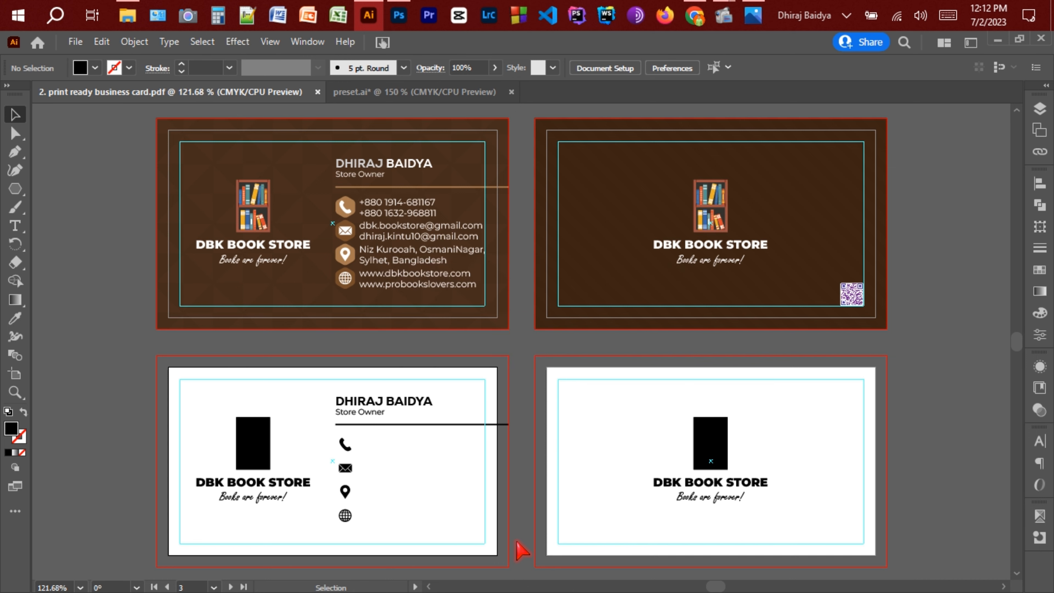
Switch to File Explorer, open "5. print ready business card.psd" in Photoshop and review the four card designs.
click(128, 15)
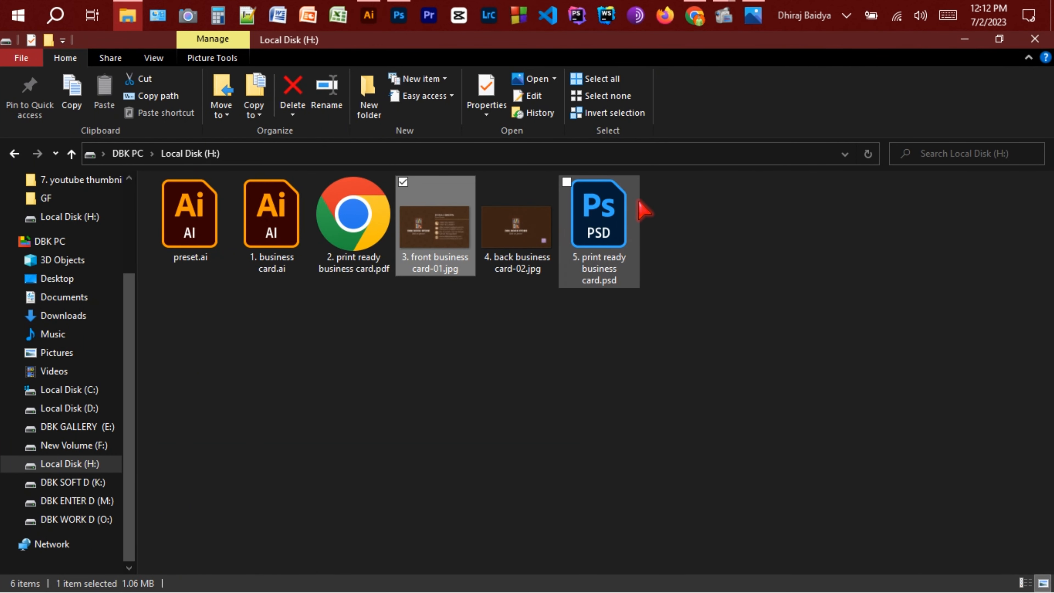
double_click(603, 220)
scroll(652, 324, down, 1)
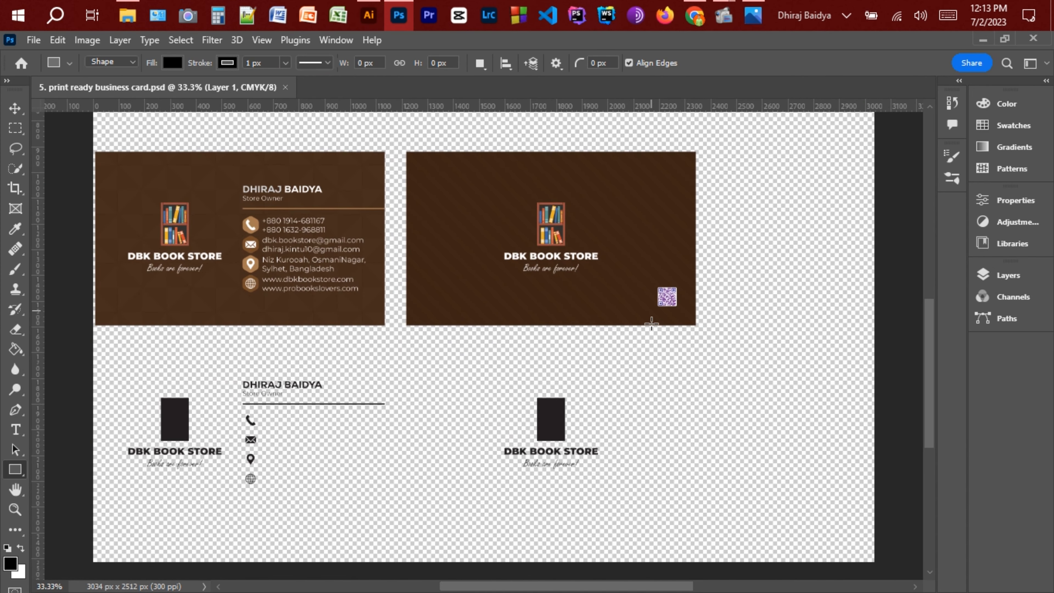
scroll(652, 324, up, 1)
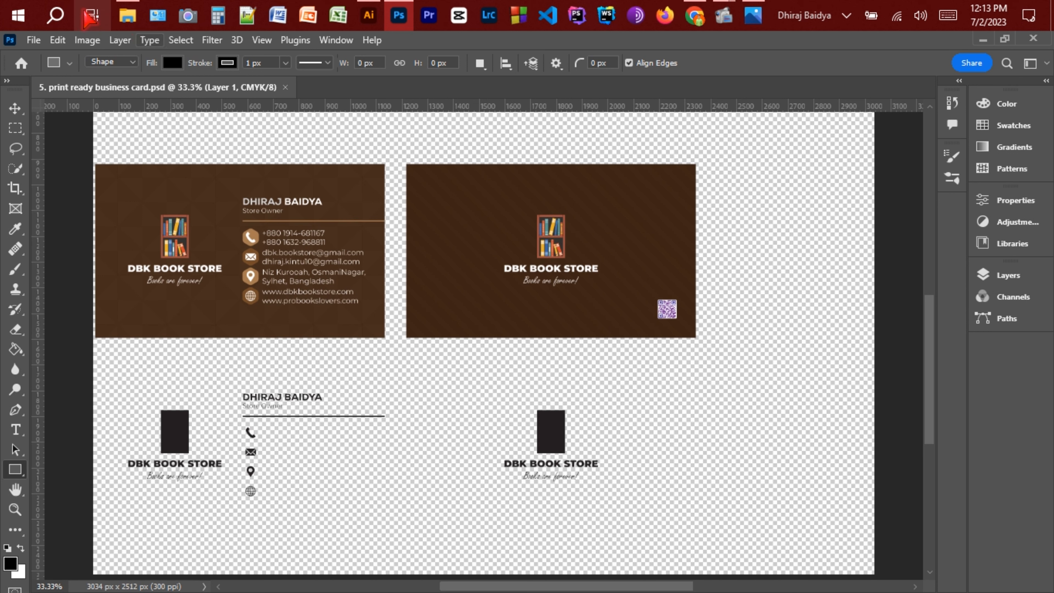
Switch to File Explorer and open "5.business card mockup.psd" from "5. business card mockup file" inside "4.business card design" on DBK WORK D (O:).
click(124, 28)
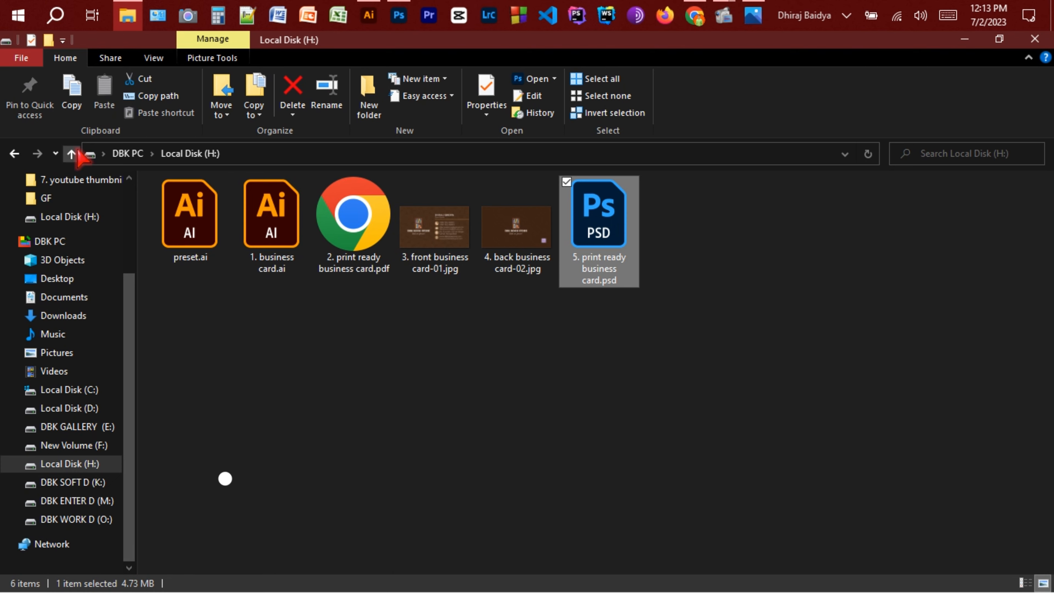
click(75, 519)
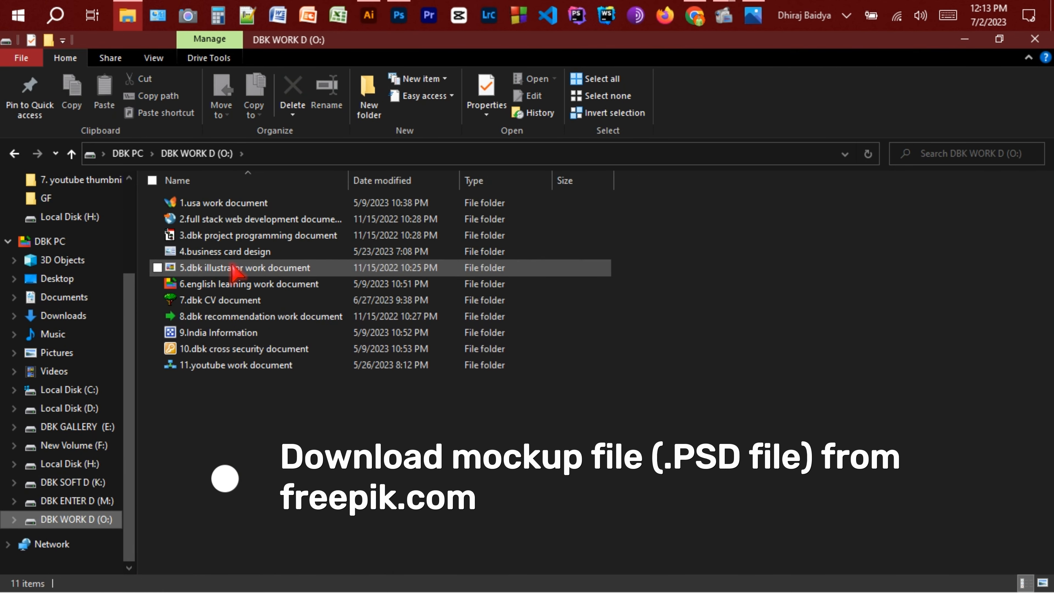
double_click(239, 253)
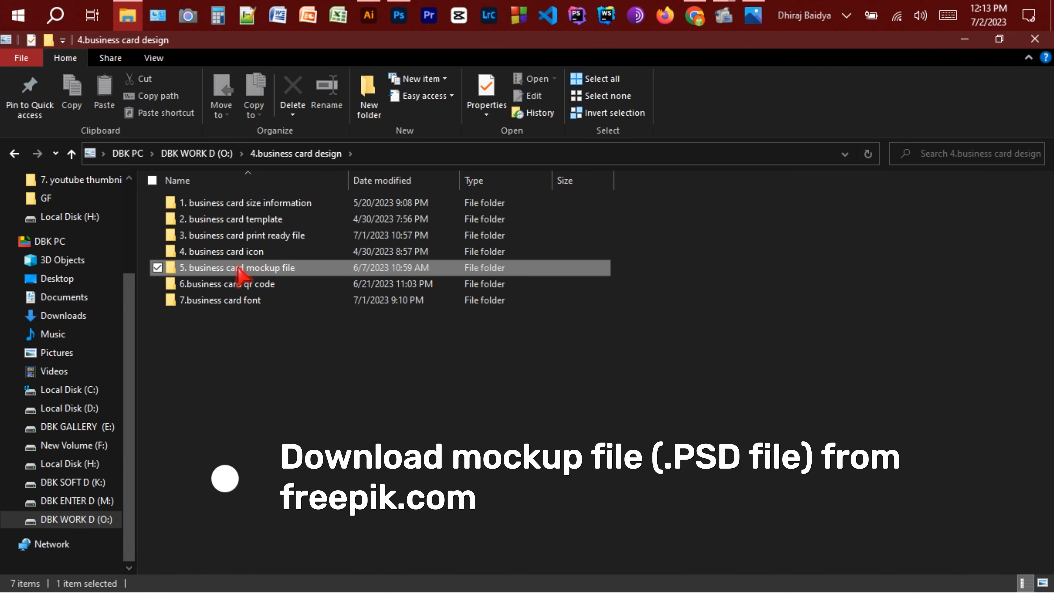
double_click(236, 267)
double_click(237, 272)
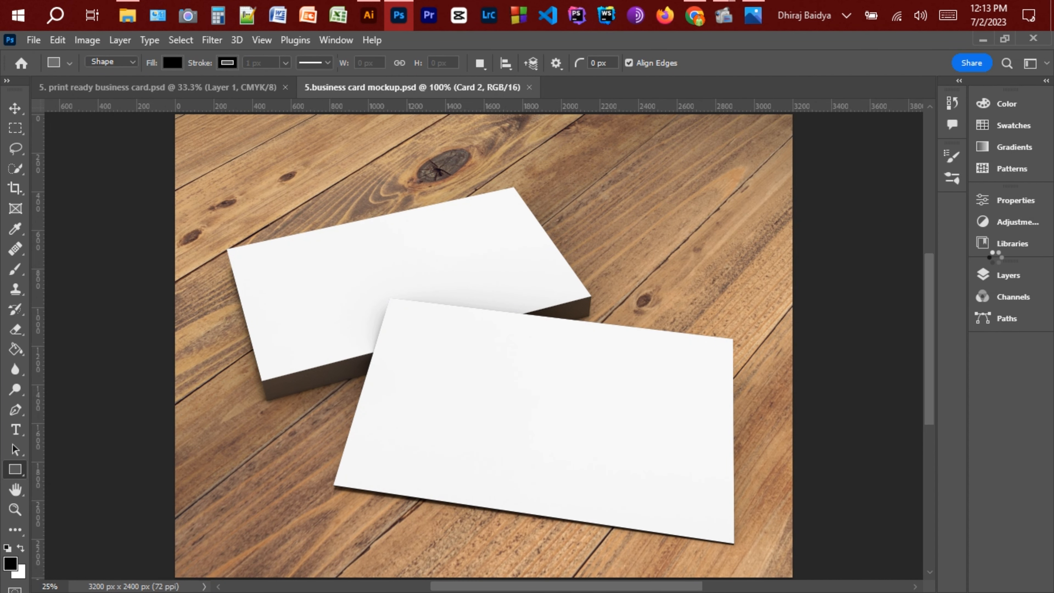
Open the Card 1 smart object's contents and place "3. front business card-01.jpg" from Local Disk (H:) into it.
click(990, 276)
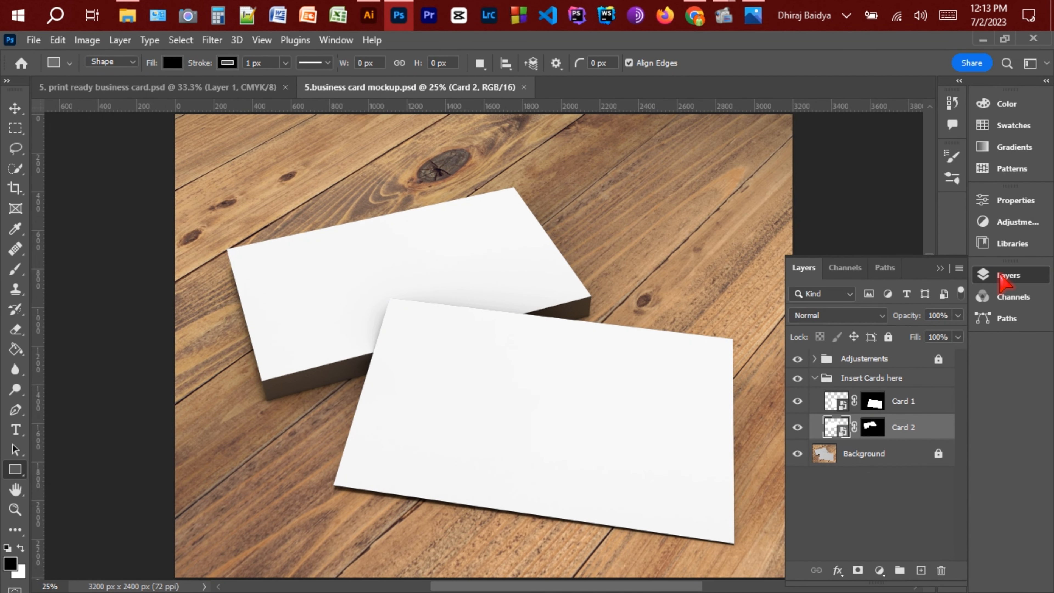
double_click(836, 401)
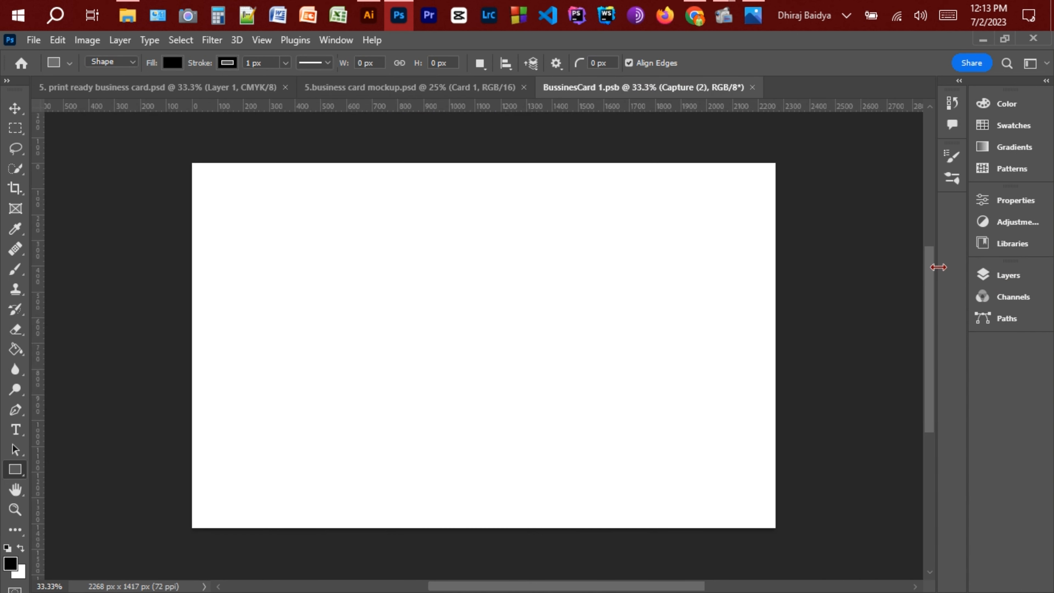
click(127, 15)
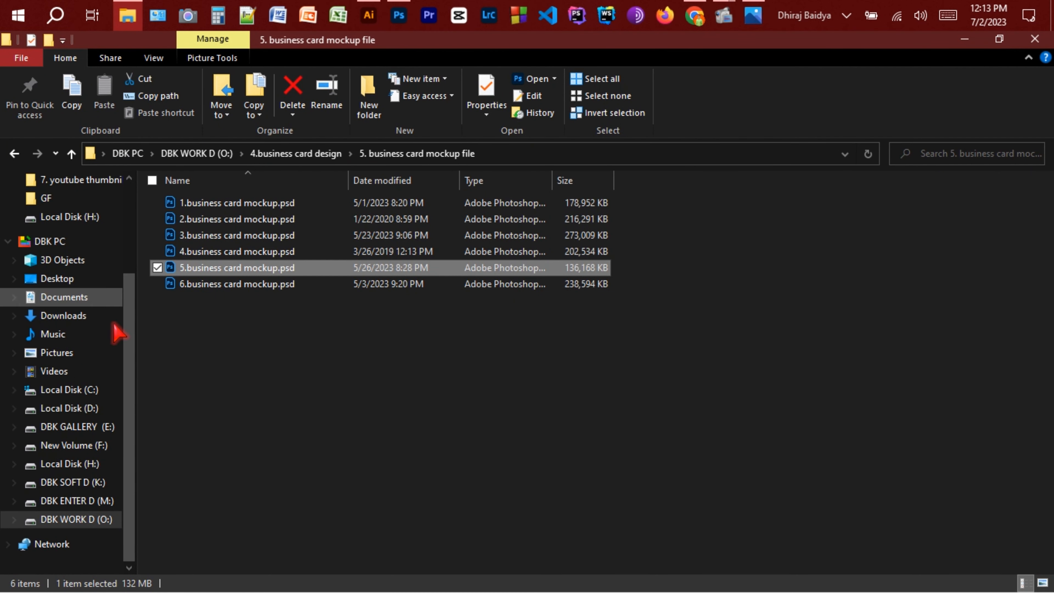
click(91, 464)
drag(353, 228, 483, 296)
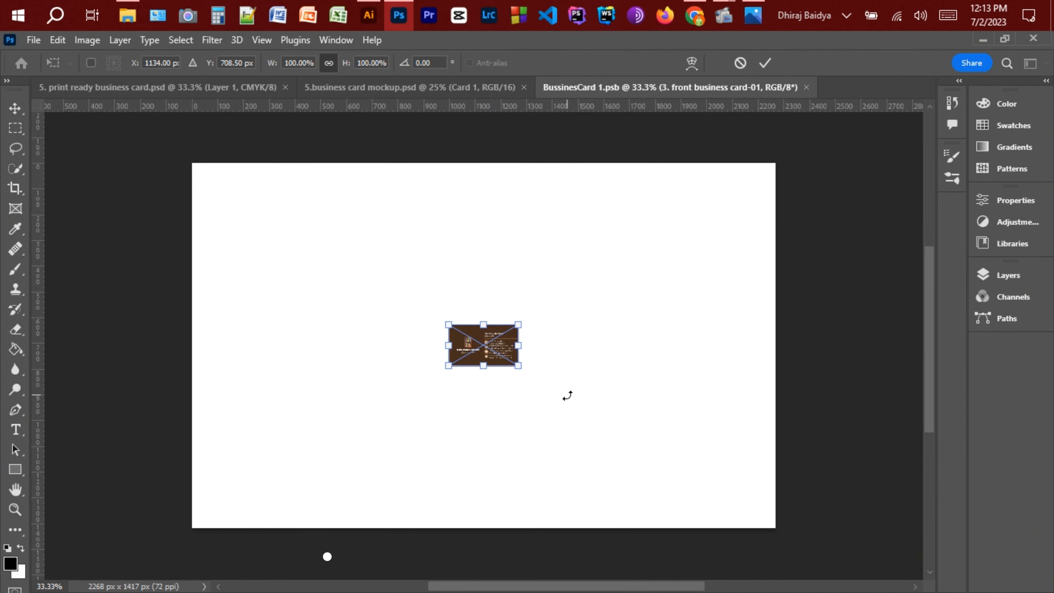
Scale the placed front card image to about 884% width and 920% height so it covers the whole canvas.
drag(519, 370, 806, 542)
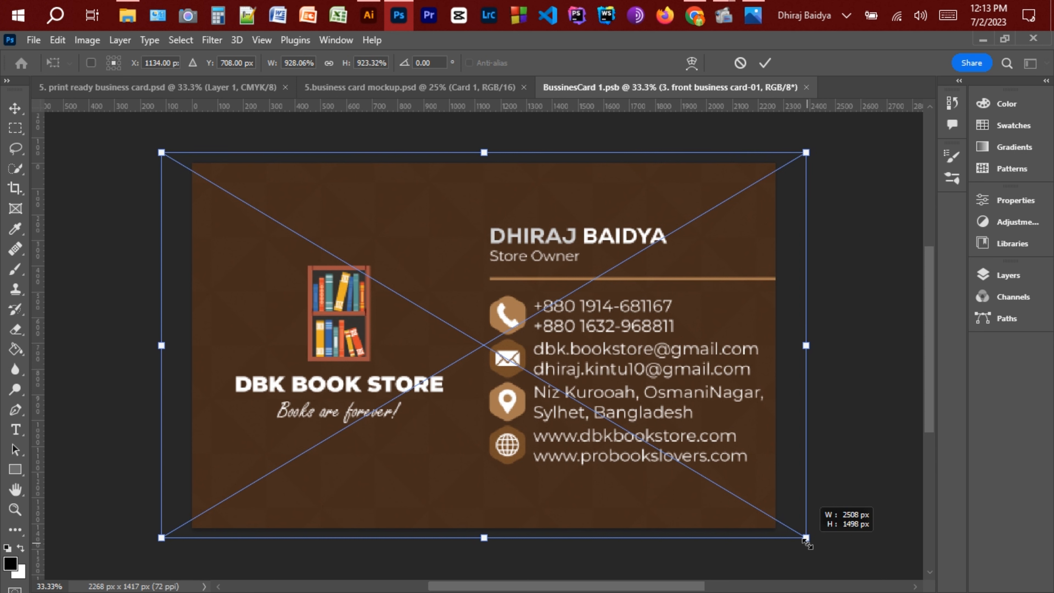
drag(806, 543, 791, 543)
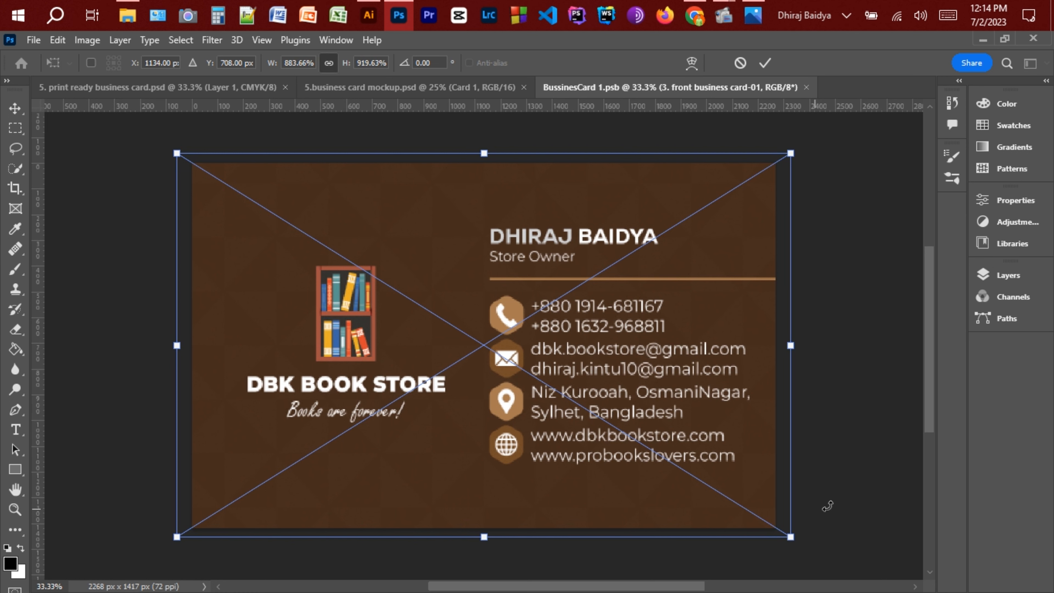
Nudge the placed image left to X 1119 px, apply the transform and save the smart object "BussinesCard 1.psb".
key(Left)
key(Left)
key(Left)
key(Left)
key(Left)
key(Left)
key(Left)
key(Left)
key(Left)
key(Left)
key(Left)
key(Left)
key(Left)
key(Left)
key(Left)
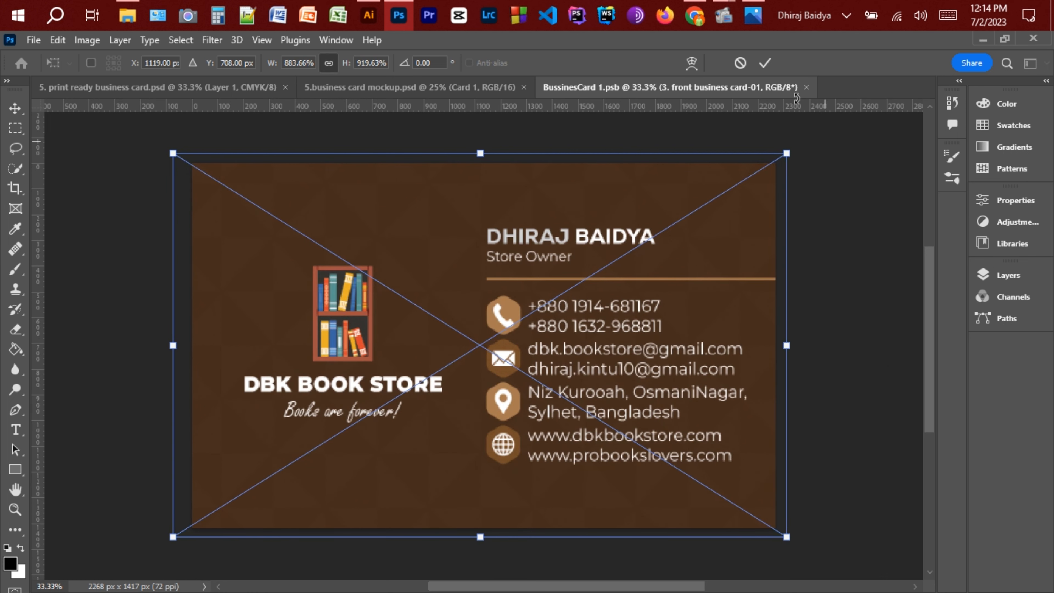
click(765, 63)
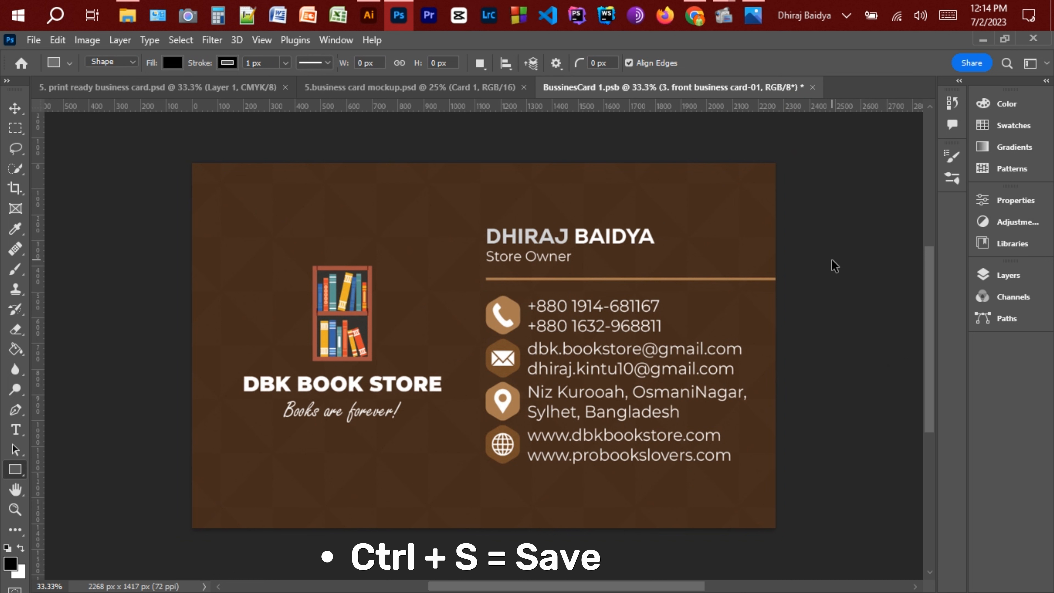
key(ctrl+s)
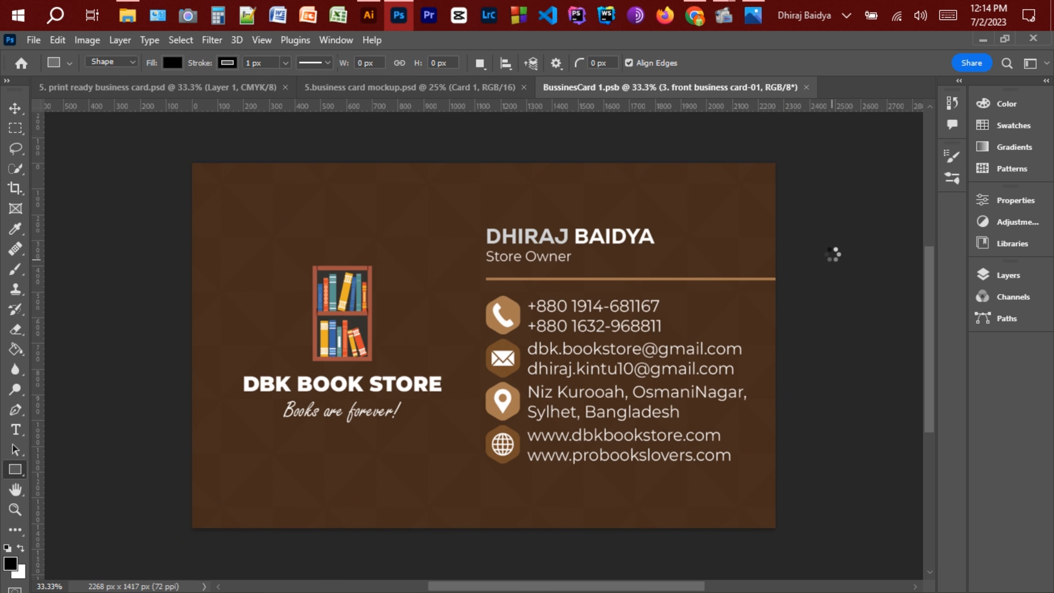
Close BussinesCard 1.psb, open the Card 2 smart object's contents and place "4. back business card-02.jpg" from Local Disk (H:) into it.
click(813, 88)
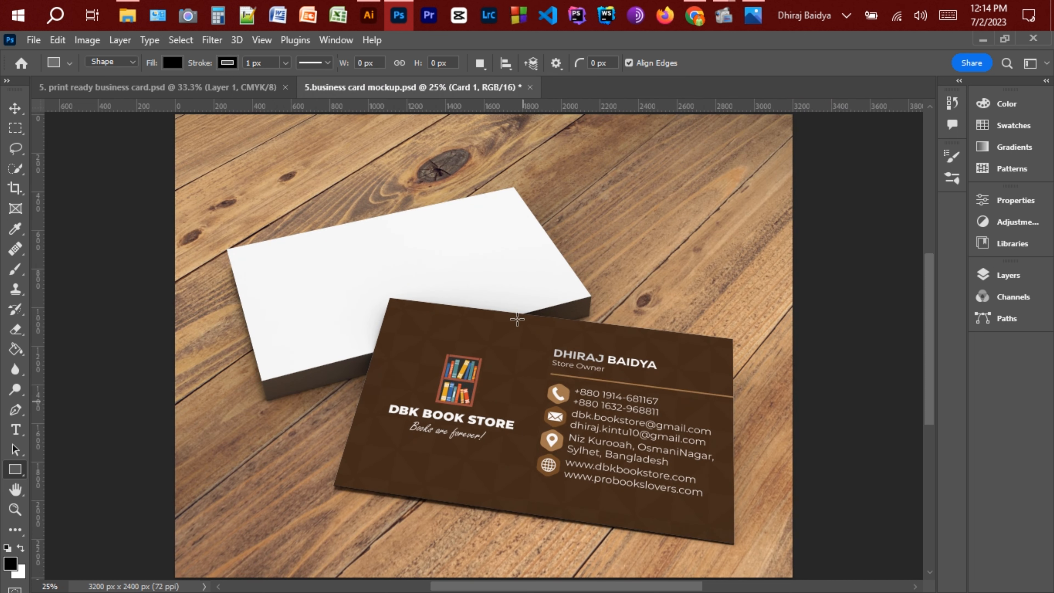
click(1008, 275)
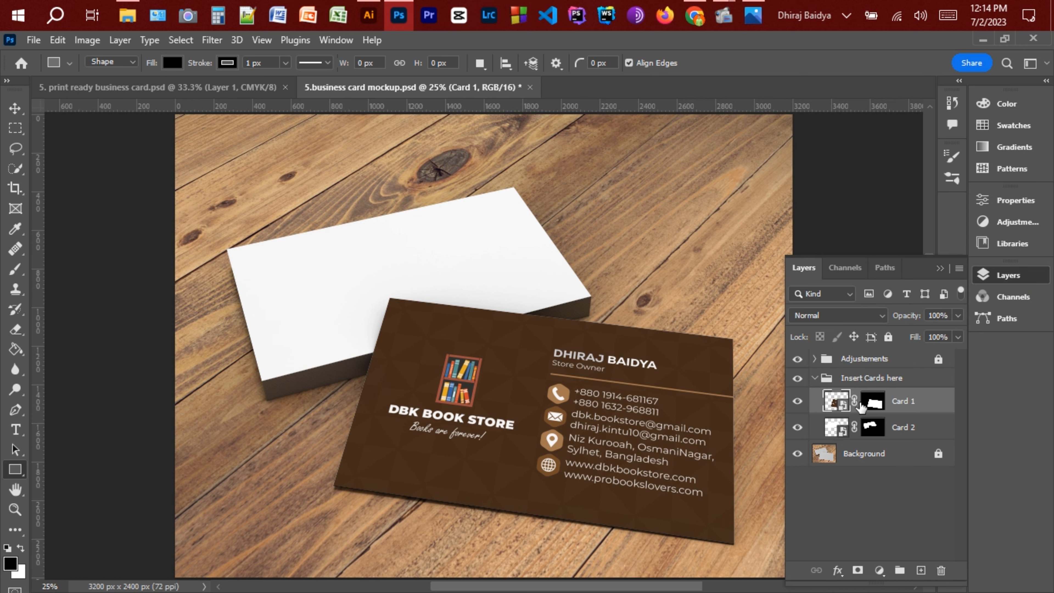
double_click(836, 427)
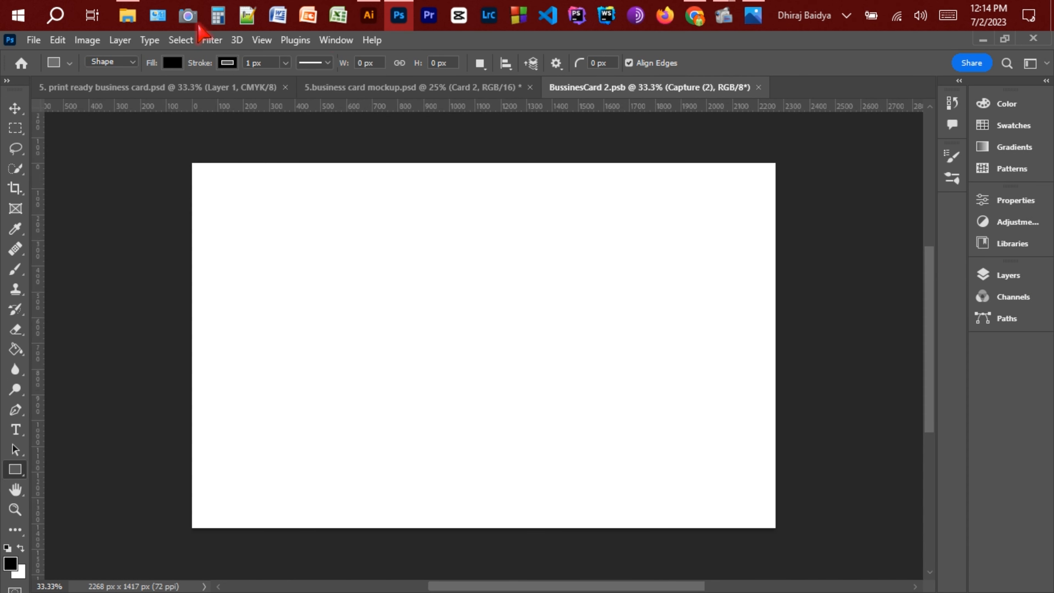
click(127, 16)
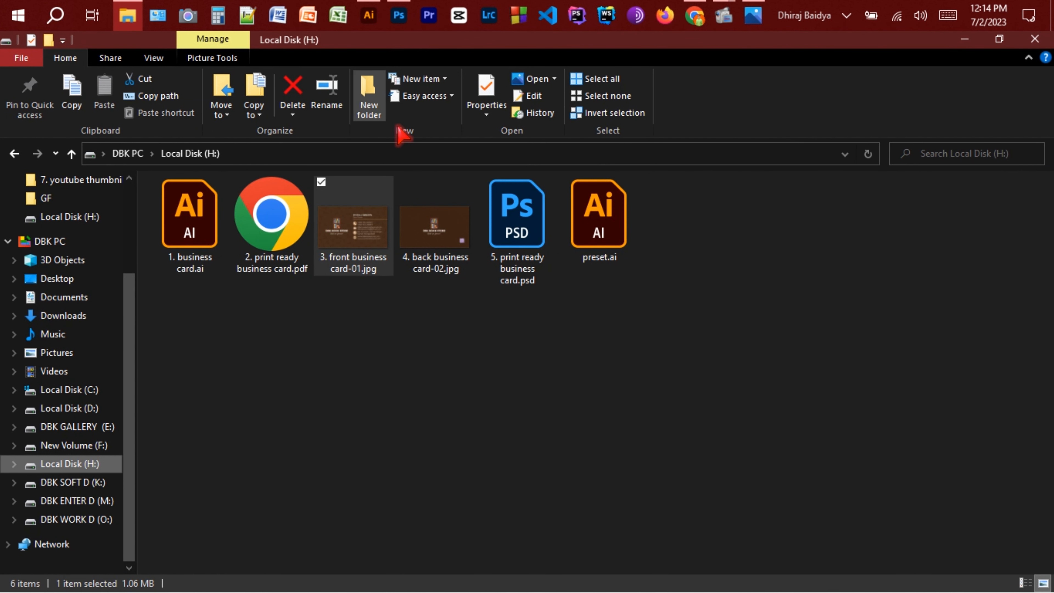
drag(433, 232, 483, 426)
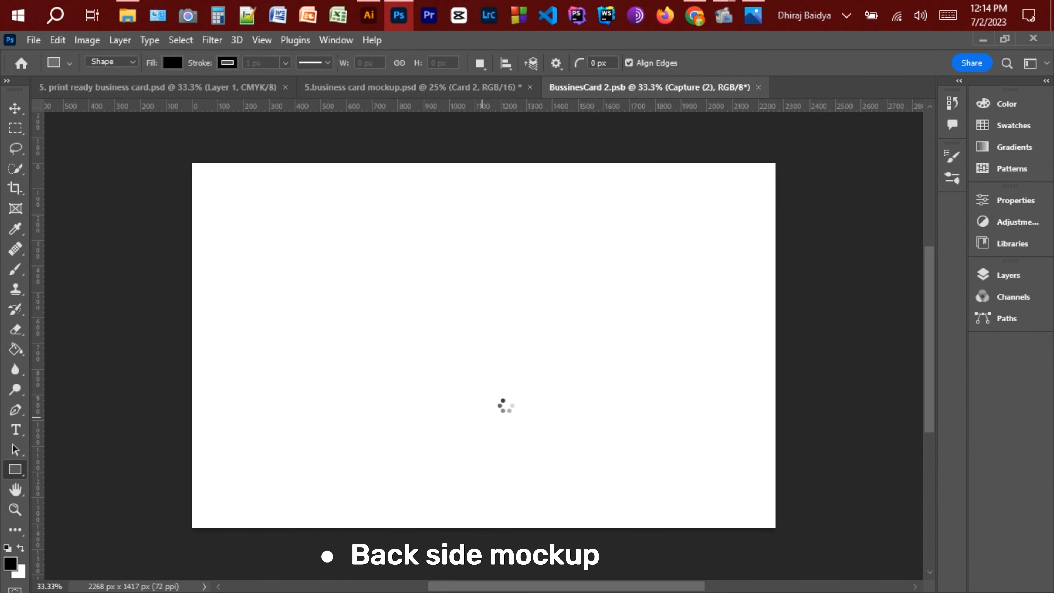
Scale the placed back card image to about 917% width and 971% height, apply it, then save and close BussinesCard 2.psb.
drag(607, 421, 806, 553)
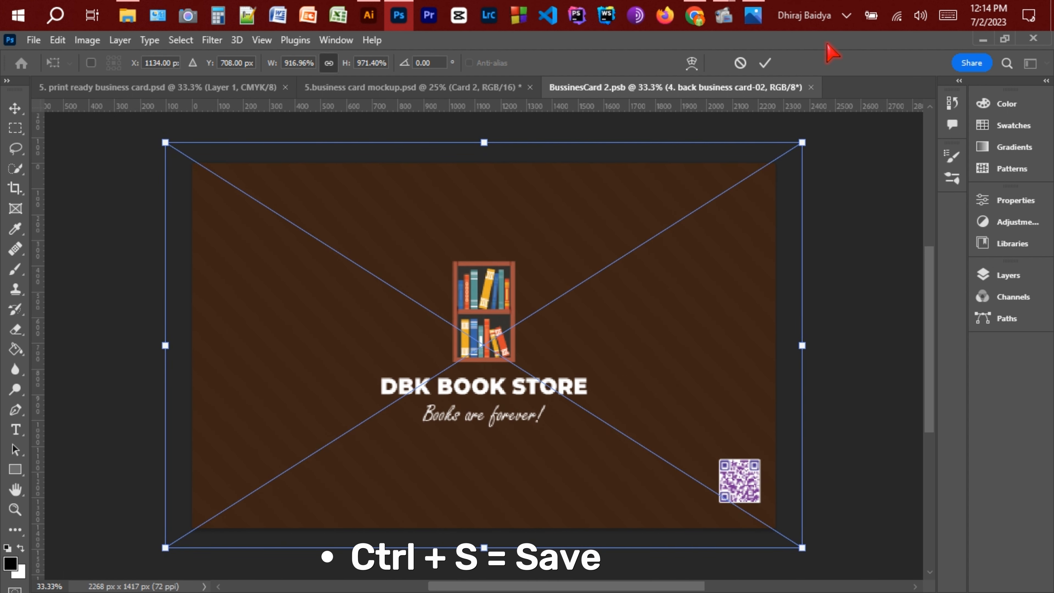
key(Return)
key(ctrl+s)
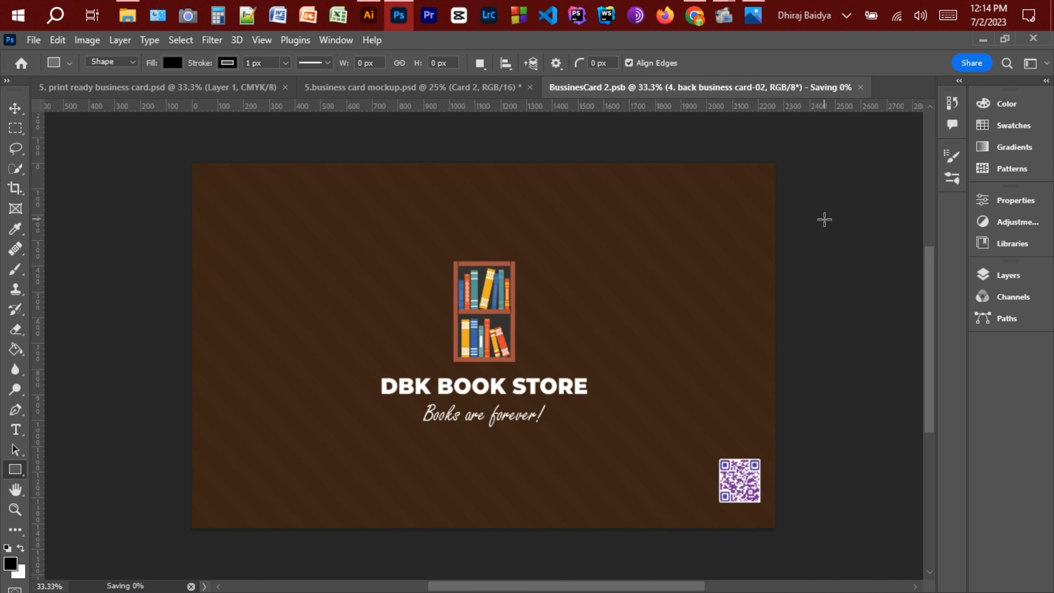
click(811, 87)
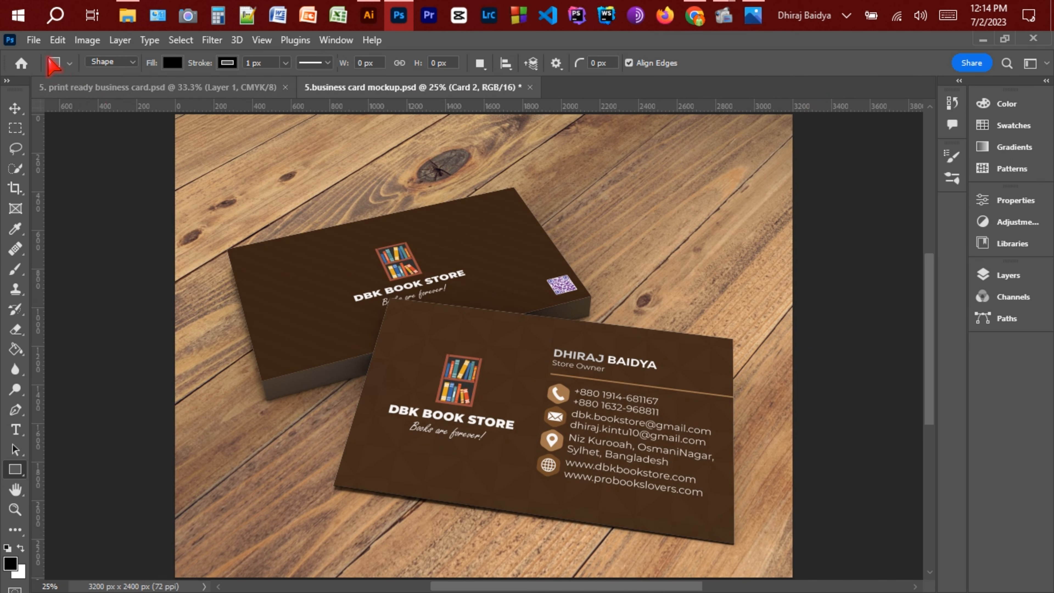
Export the finished mockup as a 3200 × 2400 px JPG named "7. business card mockup.jpg" on Local Disk (H:).
click(34, 40)
mouse_move(61, 280)
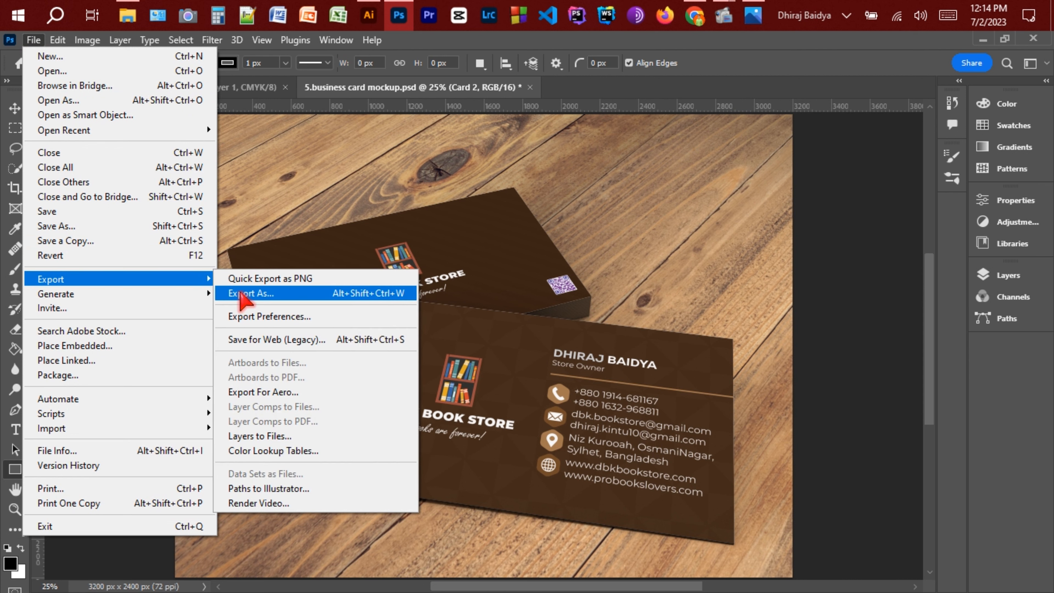
click(245, 294)
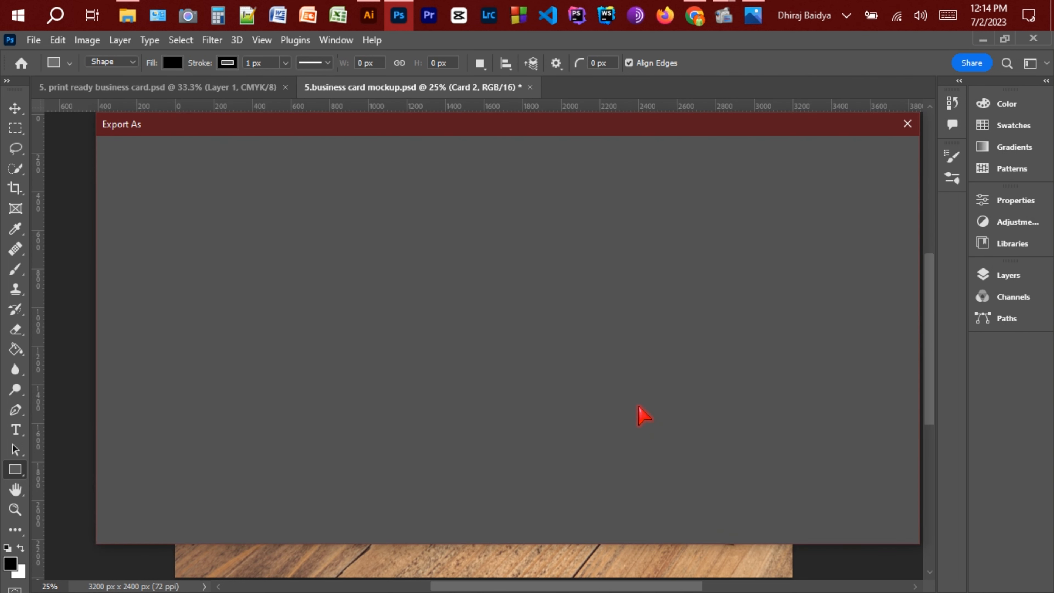
click(888, 522)
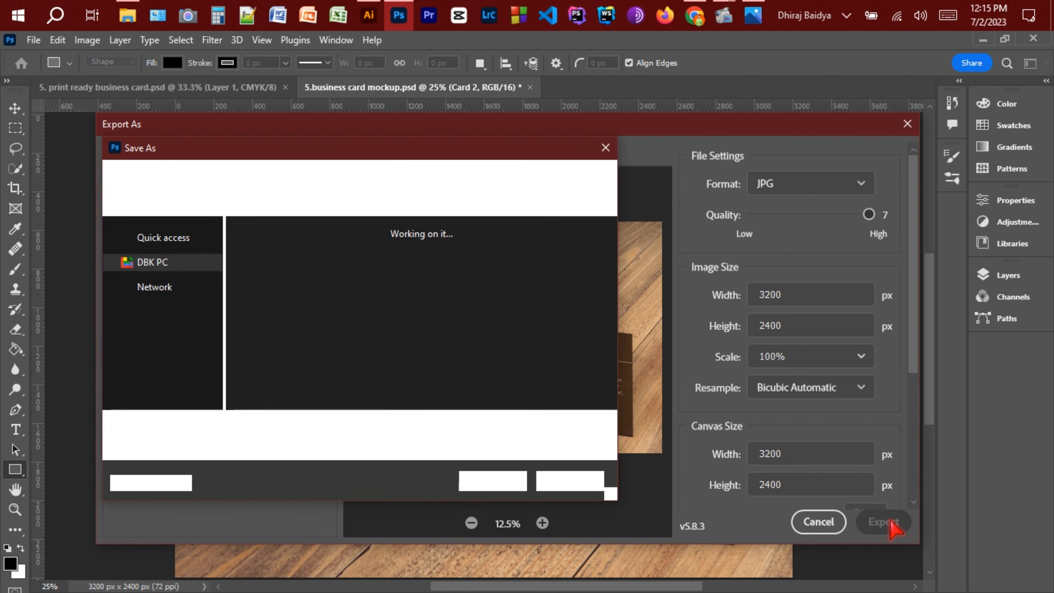
key(BackSpace)
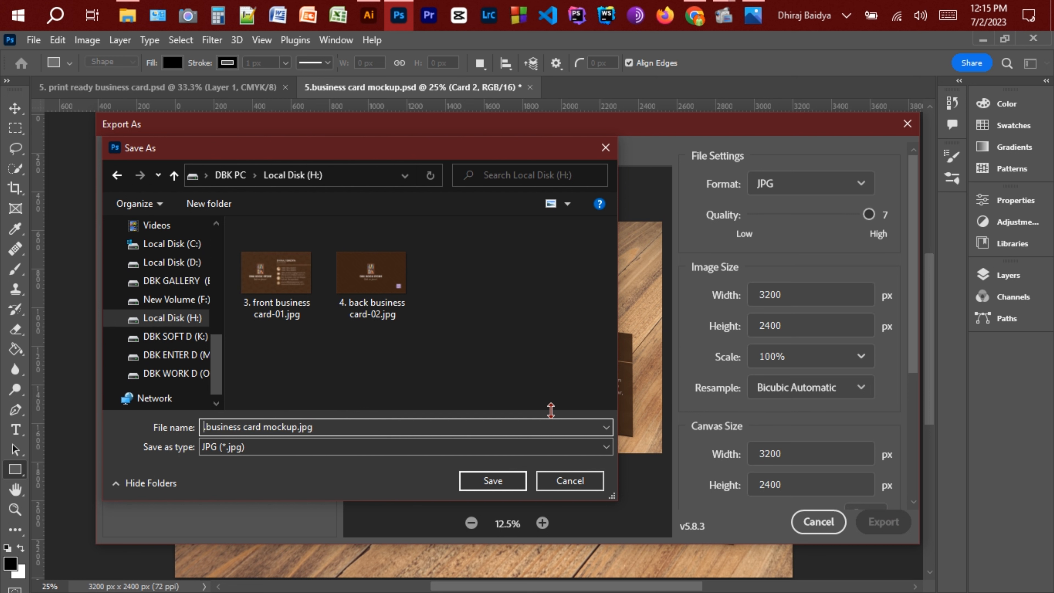
key(Delete)
text(7.)
click(502, 483)
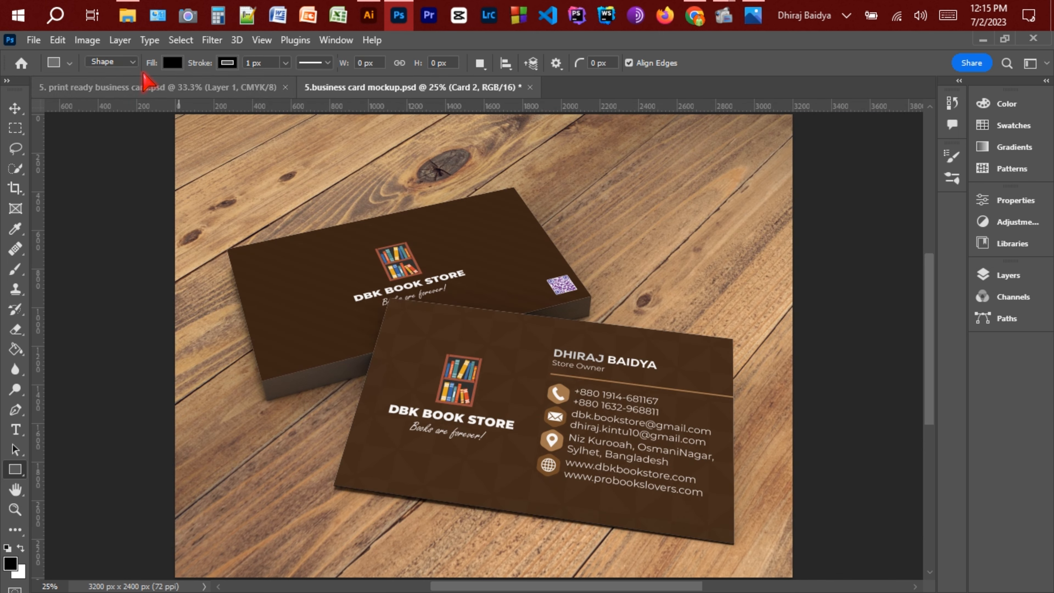
View the exported "7. business card mockup.jpg" from Local Disk (H:) in the image viewer and switch to Illustrator.
click(127, 16)
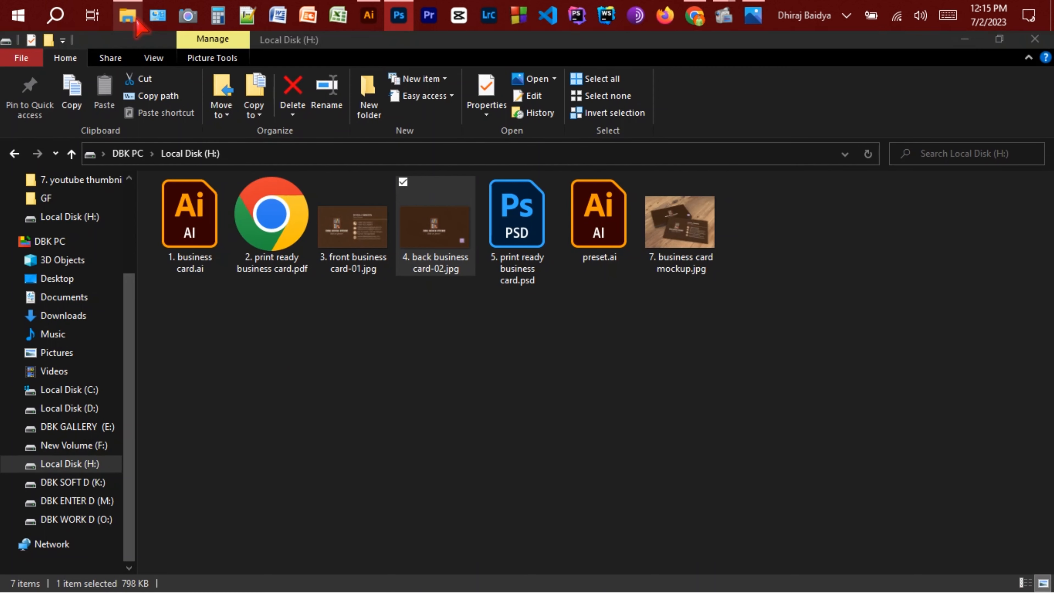
double_click(689, 218)
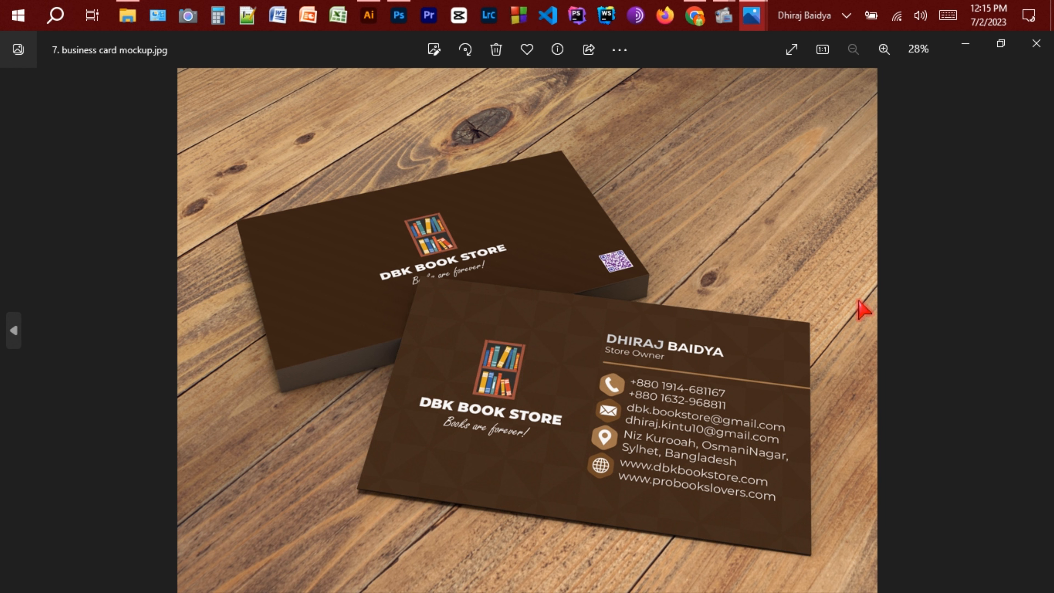
click(369, 19)
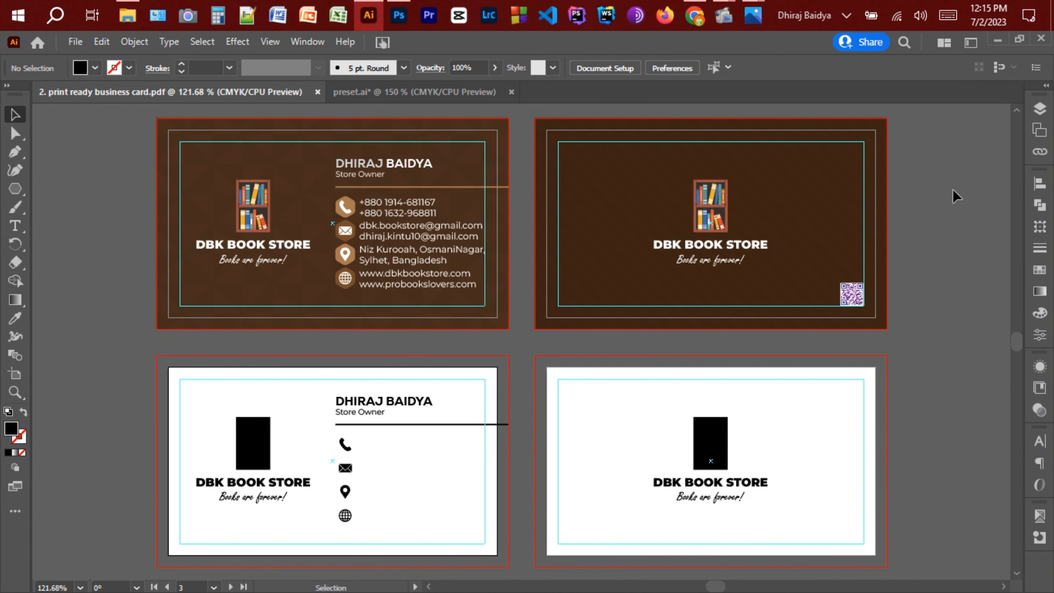